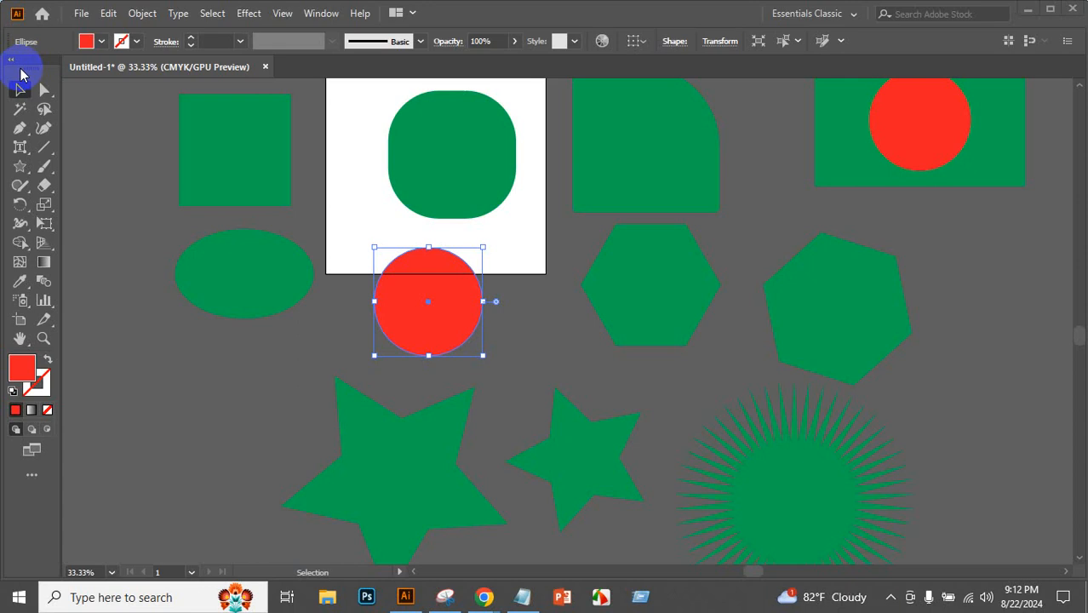
# - Deselect the red circle and examine the layout of all the green and red shapes around the artboard
pyautogui.click(18, 88)
pyautogui.click(181, 373)
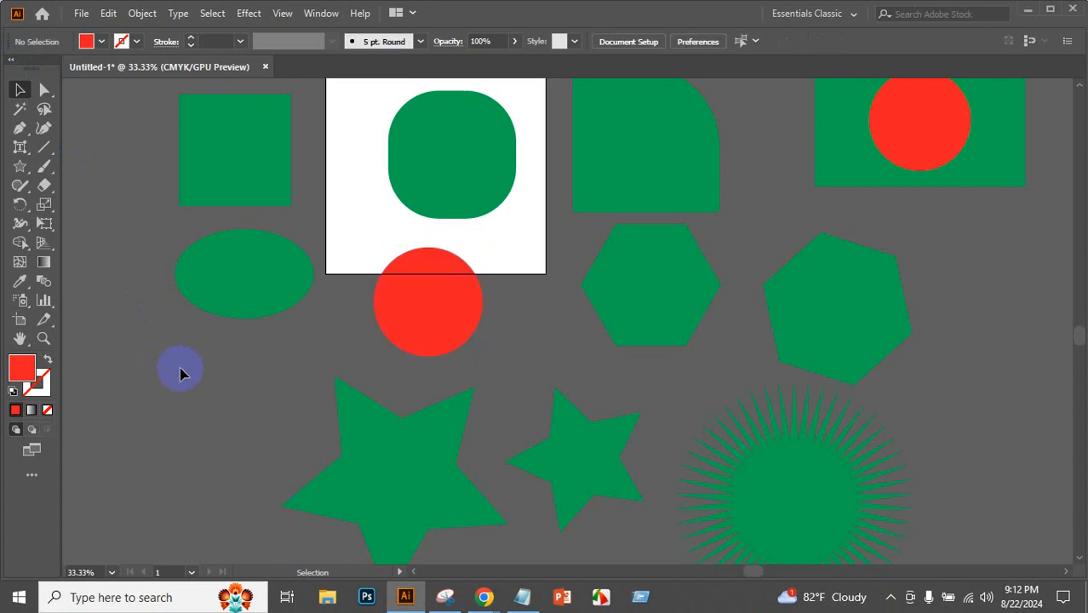
pyautogui.hotkey('ctrl', '-')
pyautogui.hotkey('ctrl', '-')
pyautogui.hotkey('ctrl', '-')
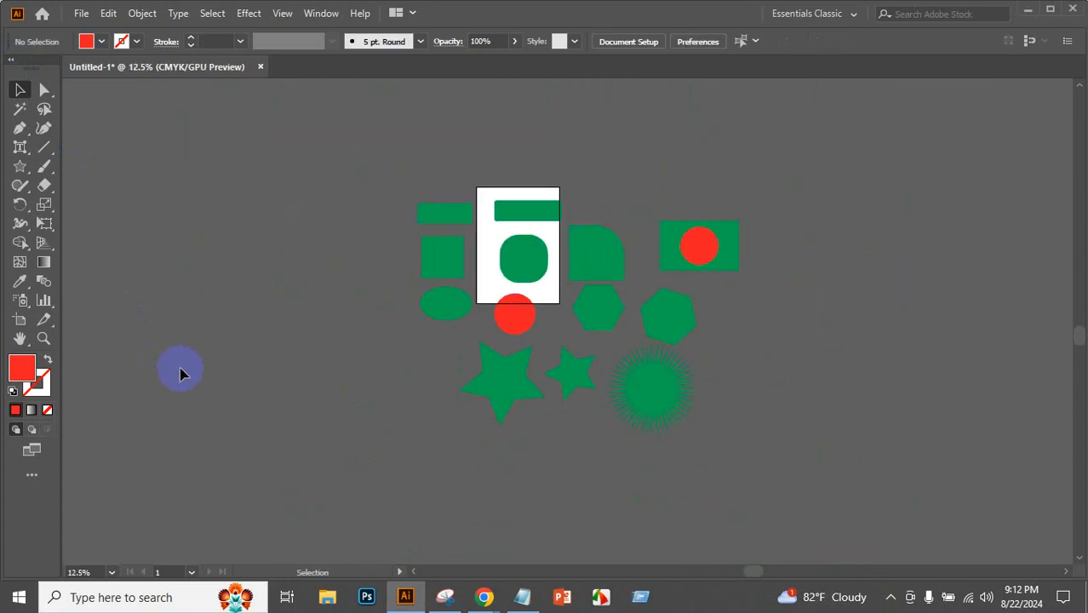
pyautogui.scroll(2, 680, 287)
pyautogui.scroll(-1, 680, 287)
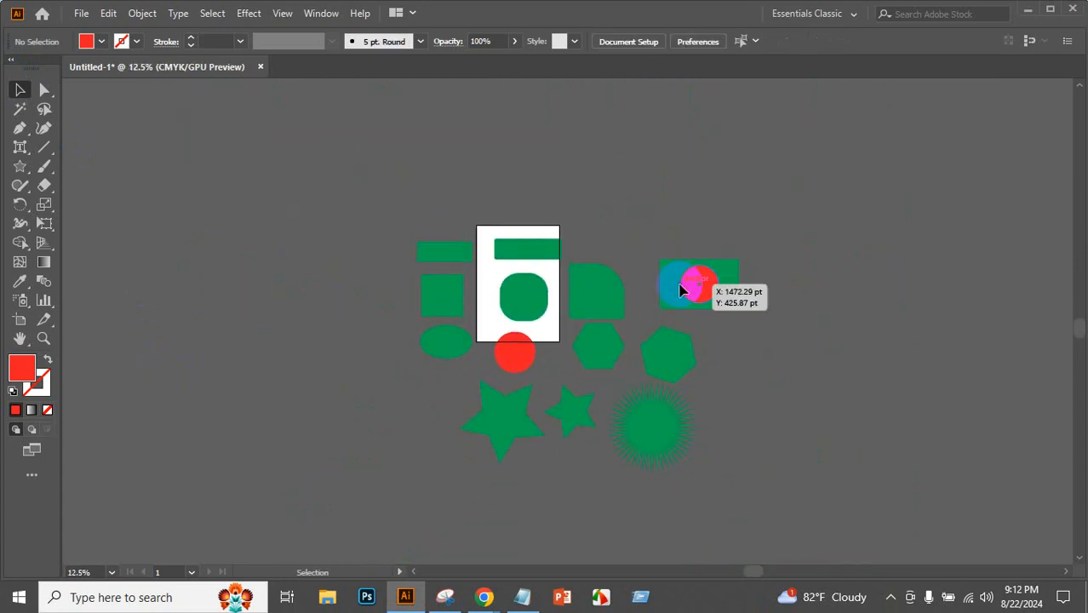
pyautogui.hotkey('ctrl', '+')
pyautogui.hotkey('ctrl', '+')
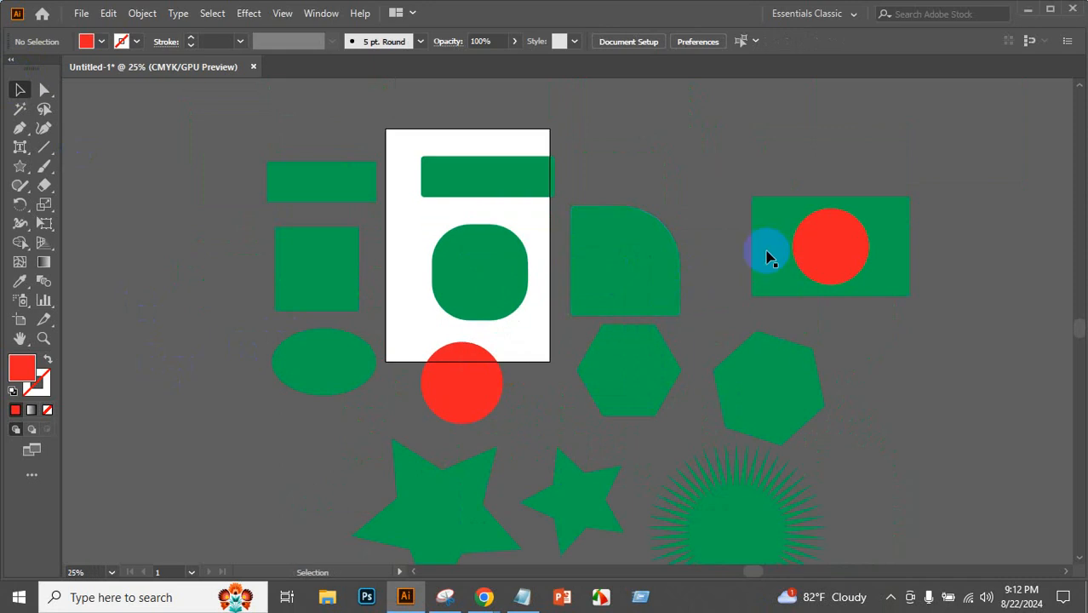
# - Draw two freehand lines with the Pencil tool, one on the narrow green rectangle and one across the green square below it
pyautogui.click(20, 187)
pyautogui.moveTo(24, 196)
pyautogui.mouseDown()
pyautogui.moveTo(97, 196)
pyautogui.moveTo(88, 267)
pyautogui.moveTo(97, 226)
pyautogui.moveTo(83, 185)
pyautogui.moveTo(90, 207)
pyautogui.mouseUp()
pyautogui.moveTo(288, 185); pyautogui.dragTo(378, 172)
pyautogui.hotkey('ctrl', 'z')
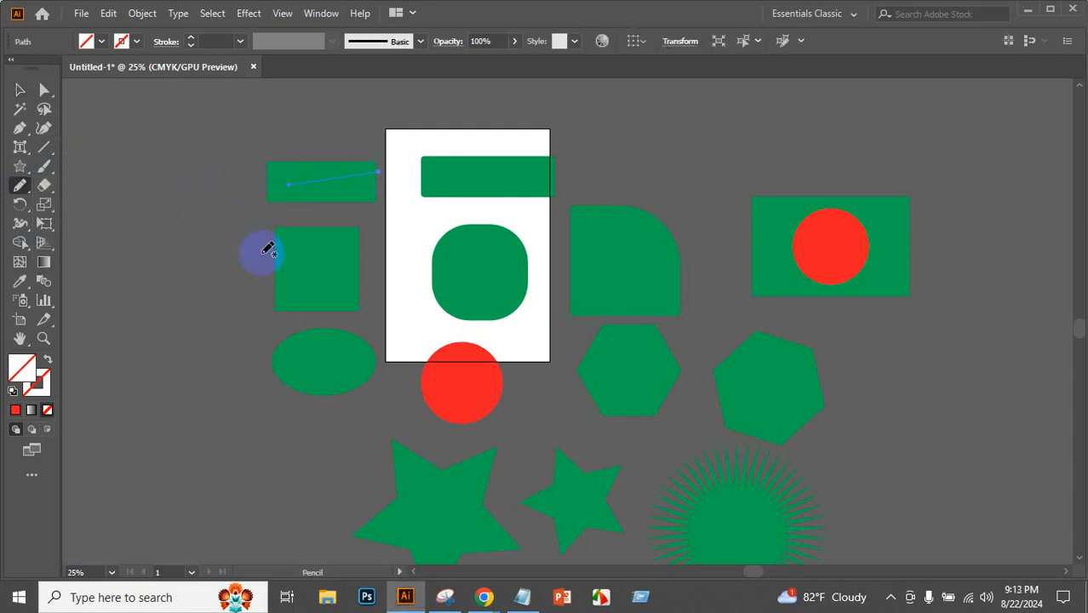
pyautogui.moveTo(250, 258); pyautogui.dragTo(401, 258)
# - Move the green square up against the narrow rectangle, and enter and exit isolation mode for the pencil line and the rounded rectangle
pyautogui.click(21, 92)
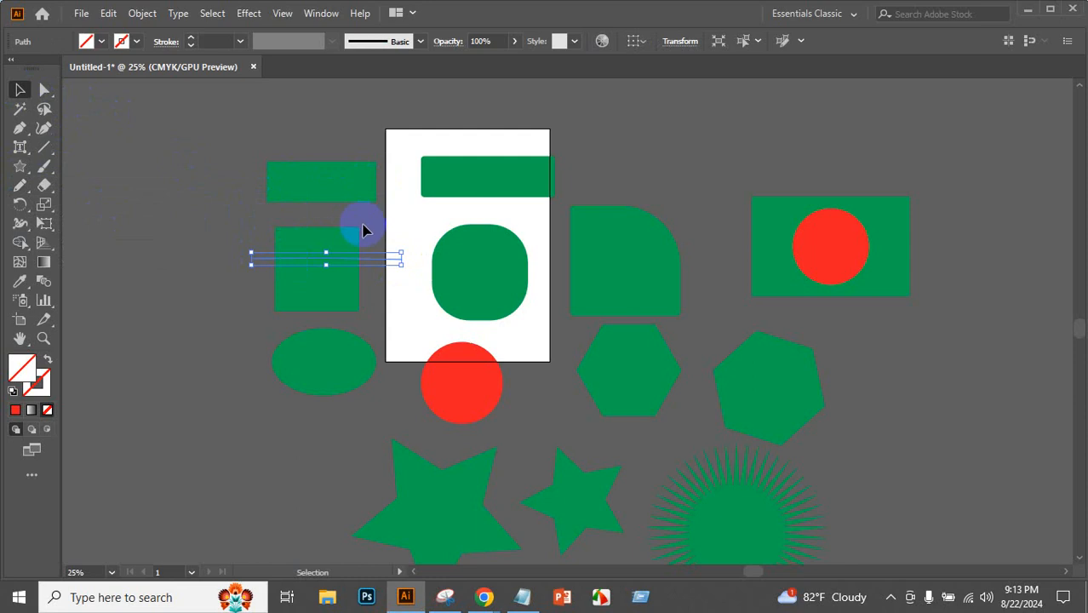
pyautogui.click(352, 243)
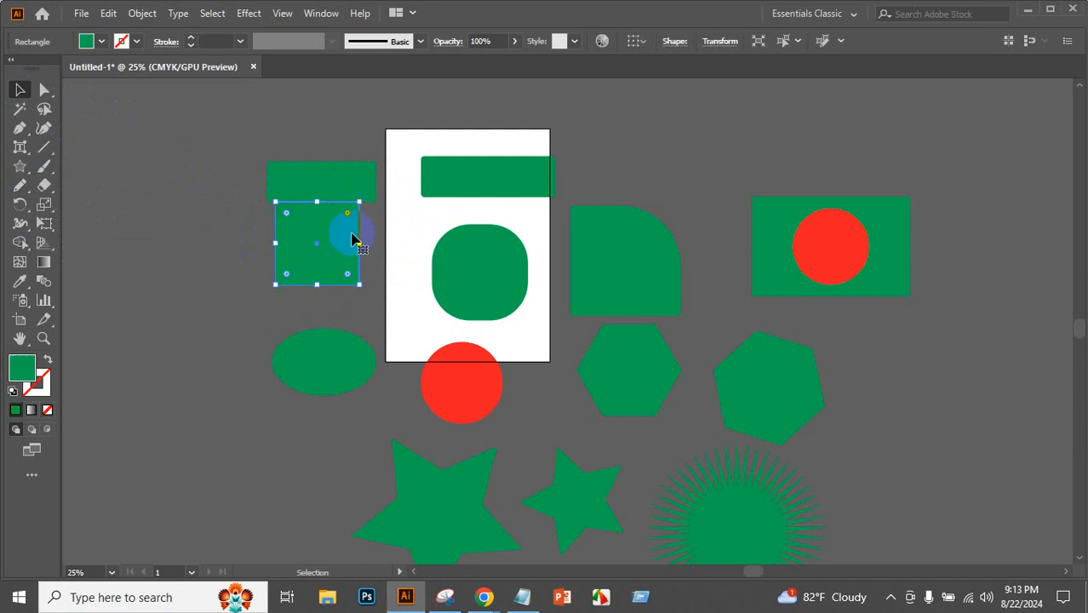
pyautogui.doubleClick(388, 258)
pyautogui.doubleClick(224, 174)
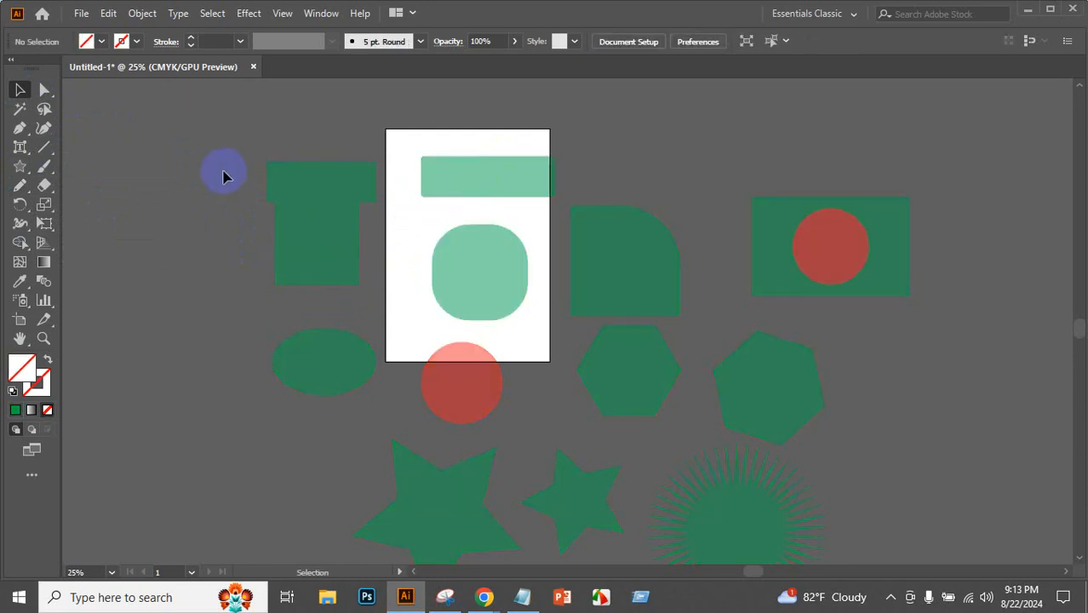
pyautogui.doubleClick(452, 175)
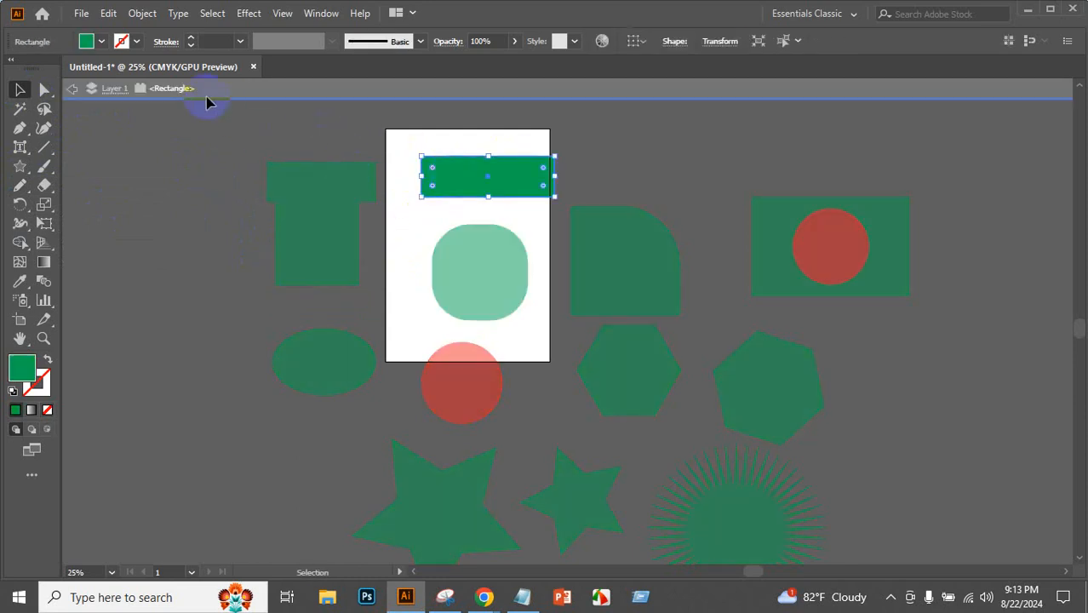
pyautogui.click(246, 175)
pyautogui.doubleClick(246, 177)
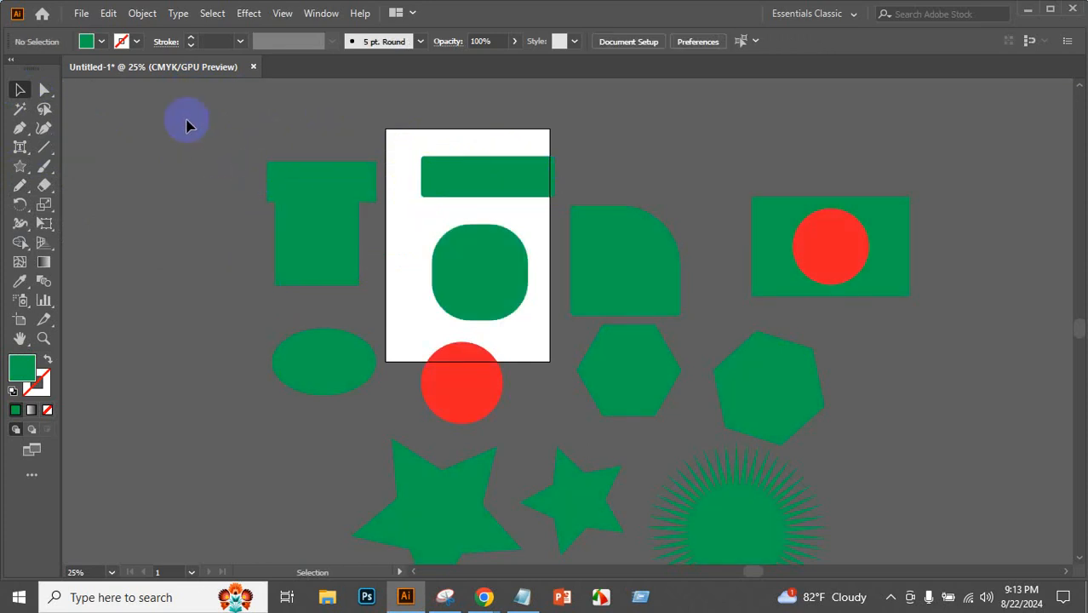
# - Delete all the shapes and pencil lines in the document
pyautogui.hotkey('ctrl', 'a')
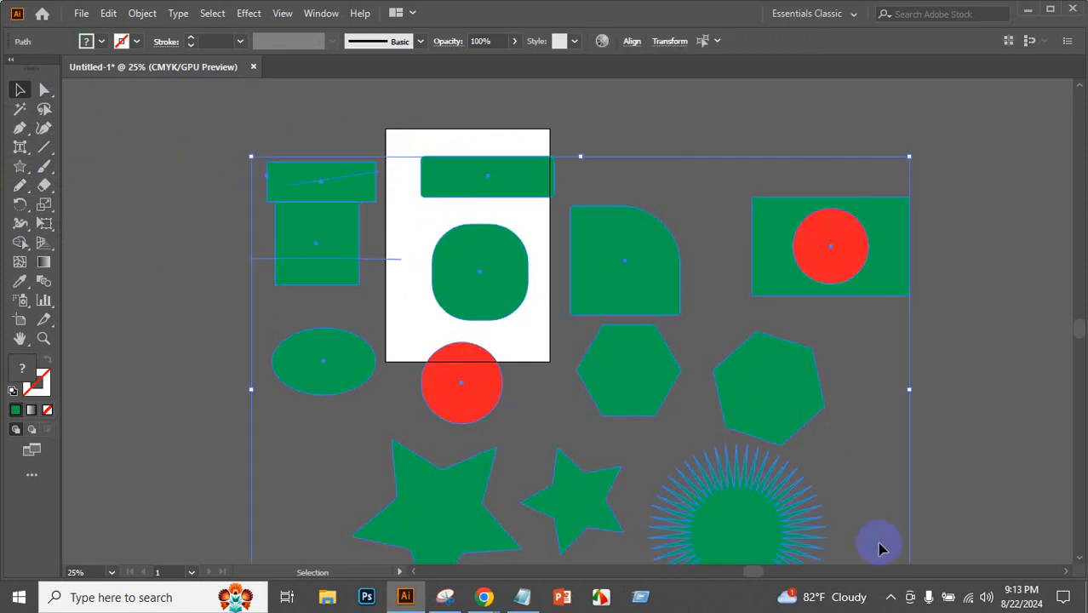
pyautogui.press('Delete')
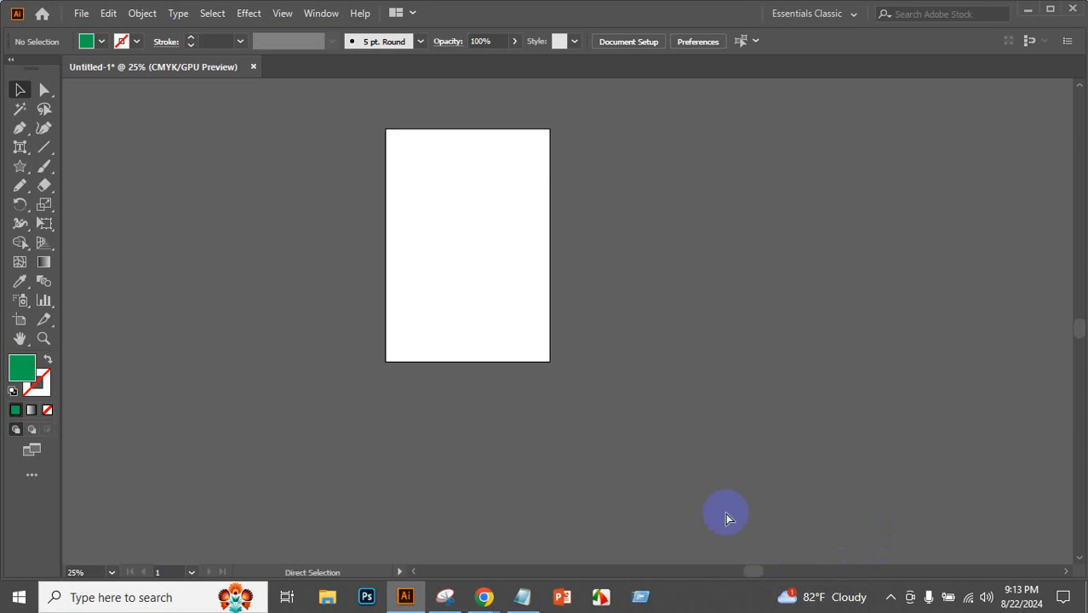
pyautogui.hotkey('ctrl', '0')
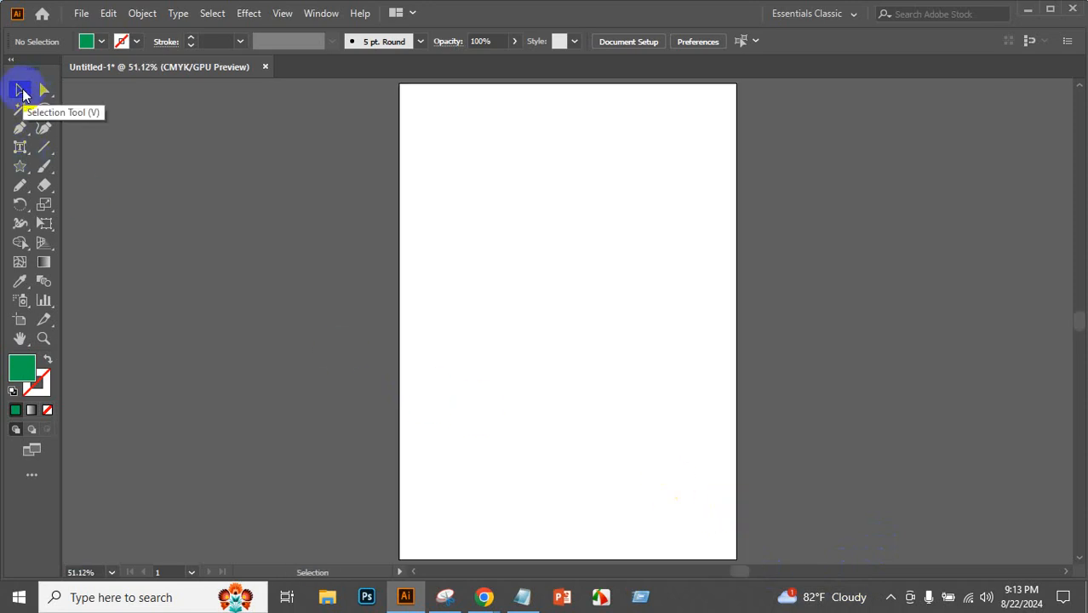
# - Switch to Chrome to check the Google Meet call and return to Illustrator
pyautogui.moveTo(486, 590)
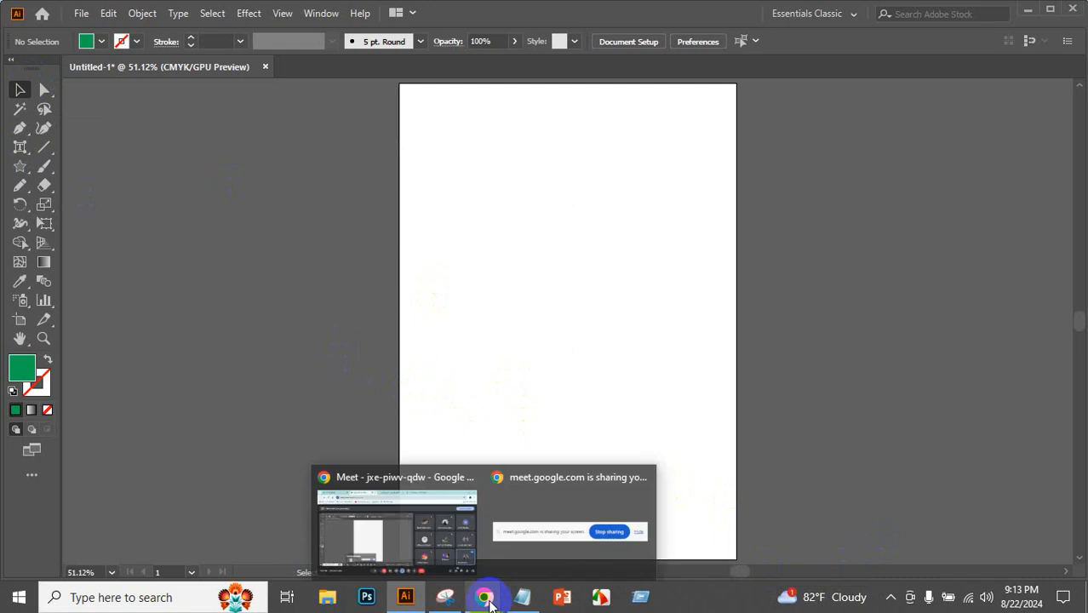
pyautogui.click(424, 549)
pyautogui.hotkey('alt', 'Tab')
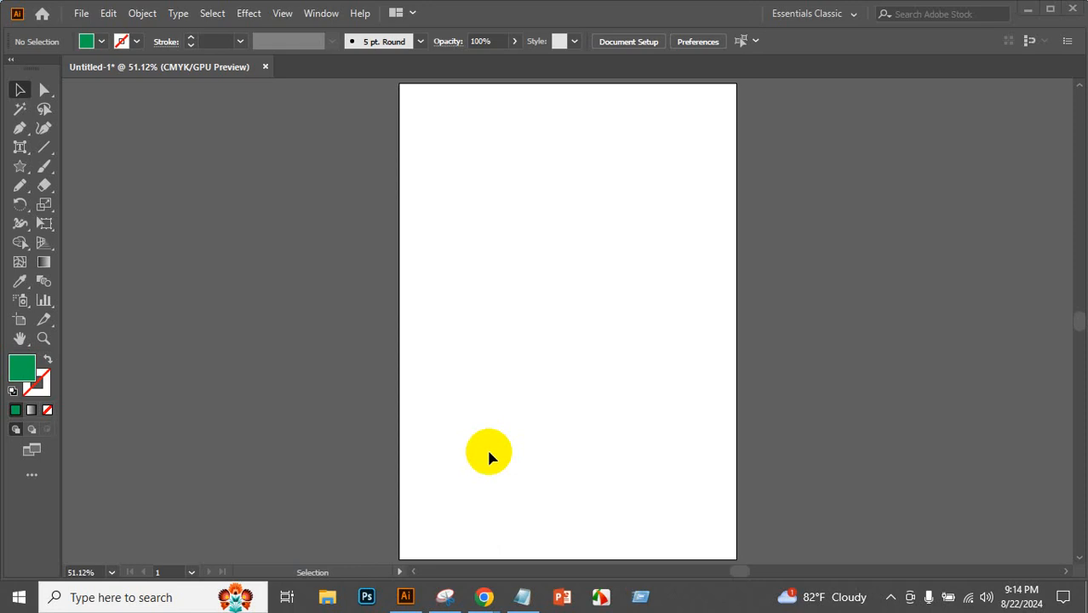
pyautogui.click(483, 599)
pyautogui.click(426, 538)
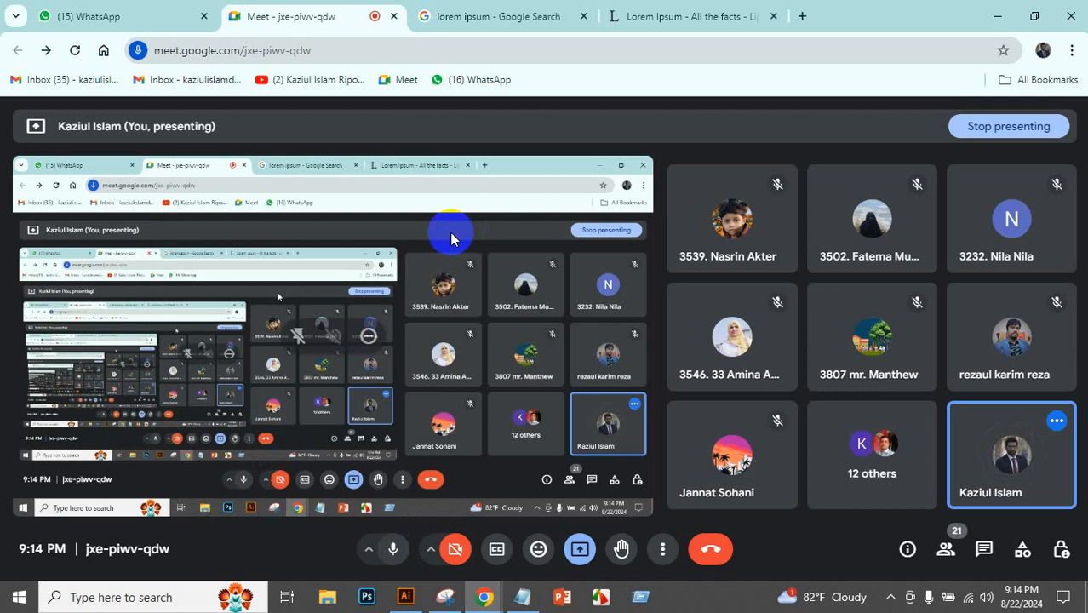
pyautogui.click(406, 597)
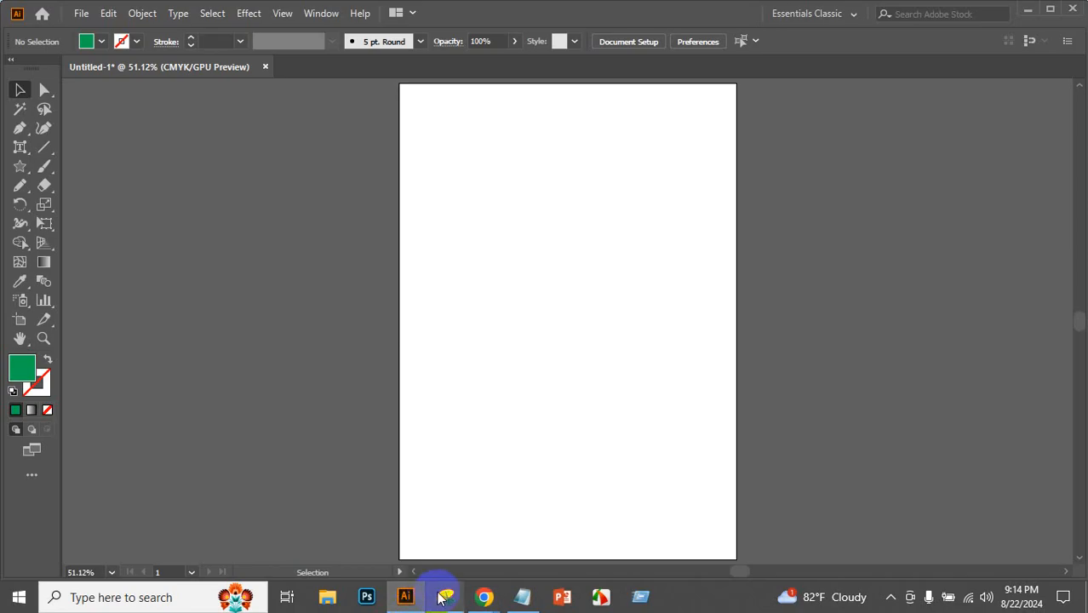
# - Draw a green square with the Rectangle tool beside the left edge of the artboard
pyautogui.click(21, 151)
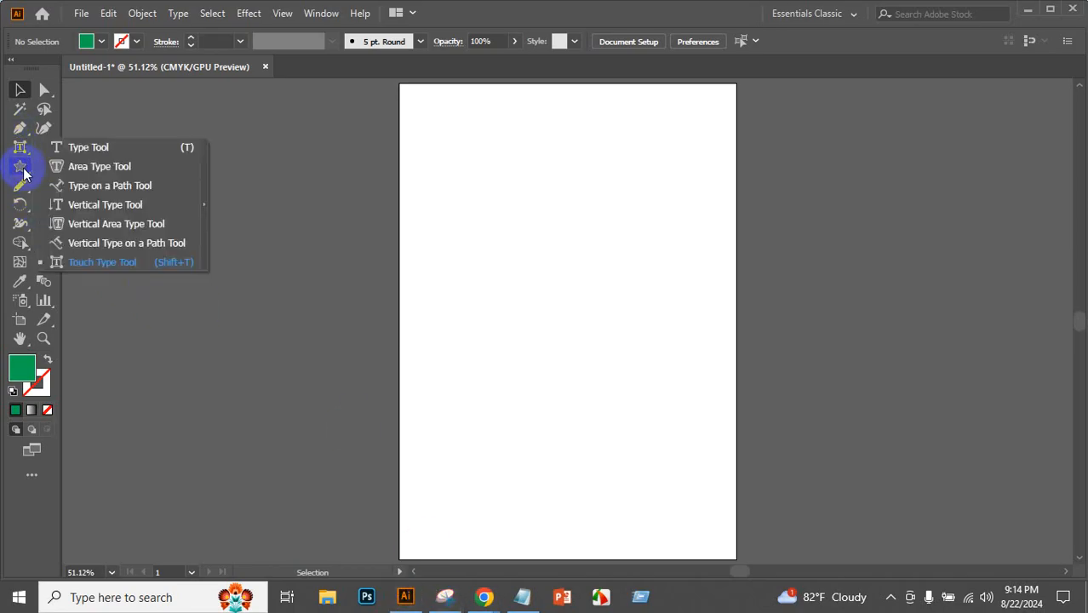
pyautogui.click(21, 169)
pyautogui.click(94, 166)
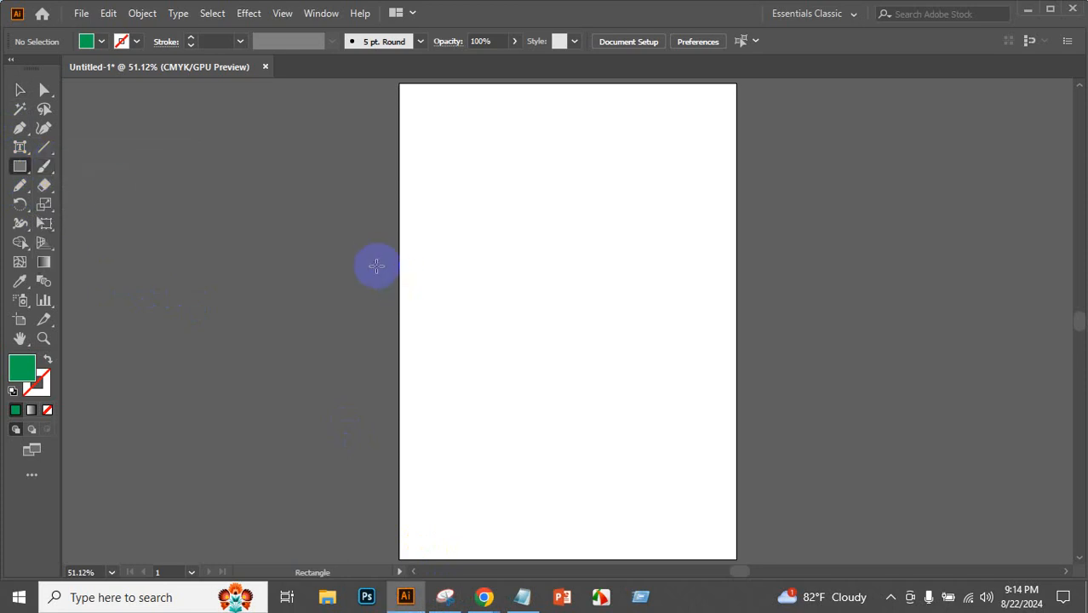
pyautogui.moveTo(232, 276); pyautogui.dragTo(383, 428)
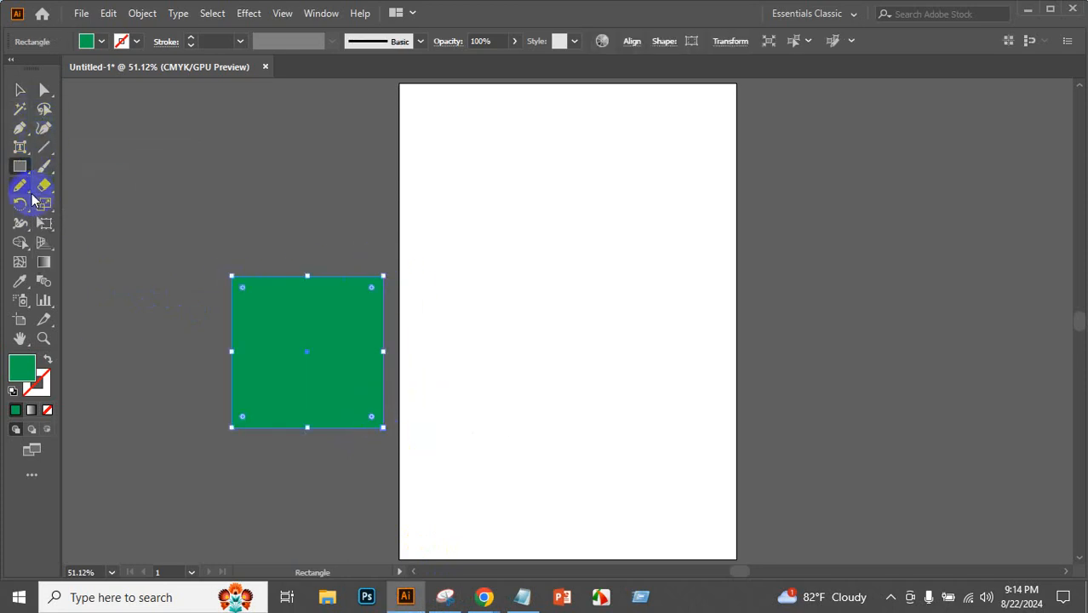
# - Draw a freehand pencil line right across the green square and split the square along it with Divide Objects Below
pyautogui.click(20, 185)
pyautogui.click(79, 205)
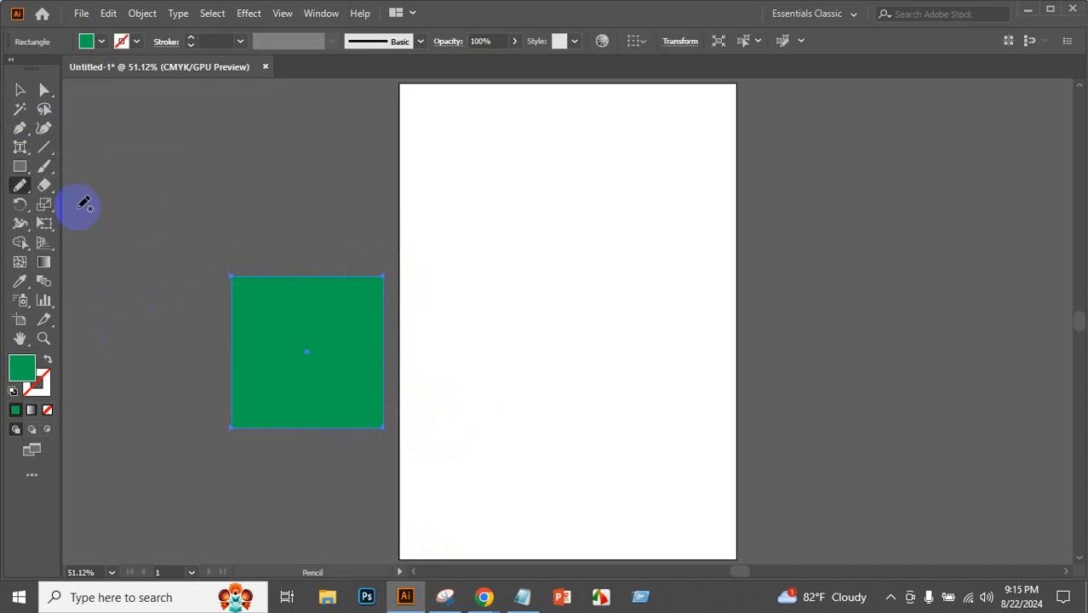
pyautogui.moveTo(171, 392); pyautogui.dragTo(471, 333)
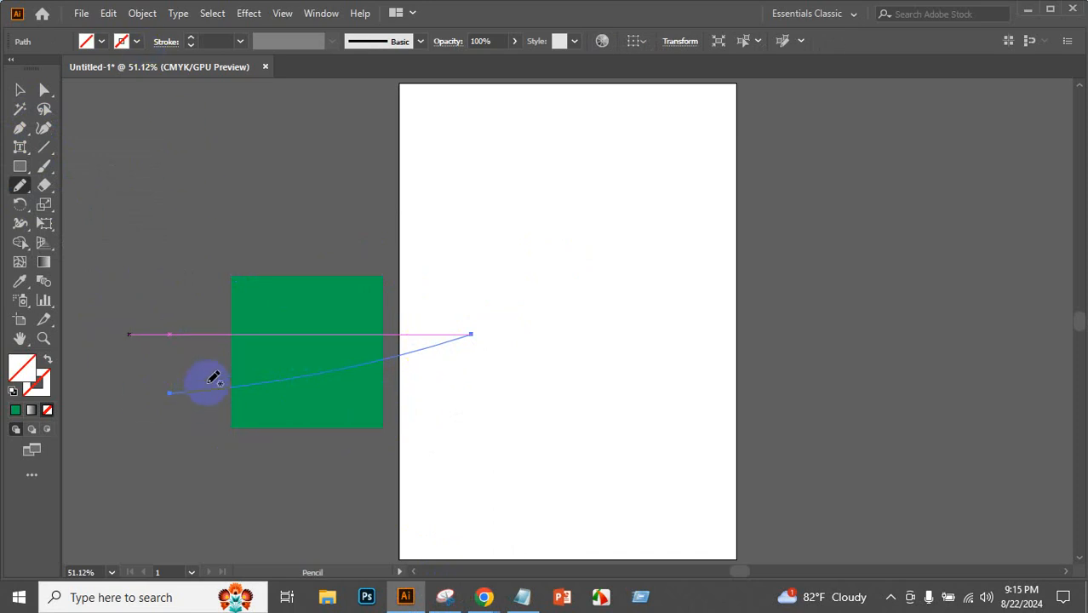
pyautogui.click(142, 13)
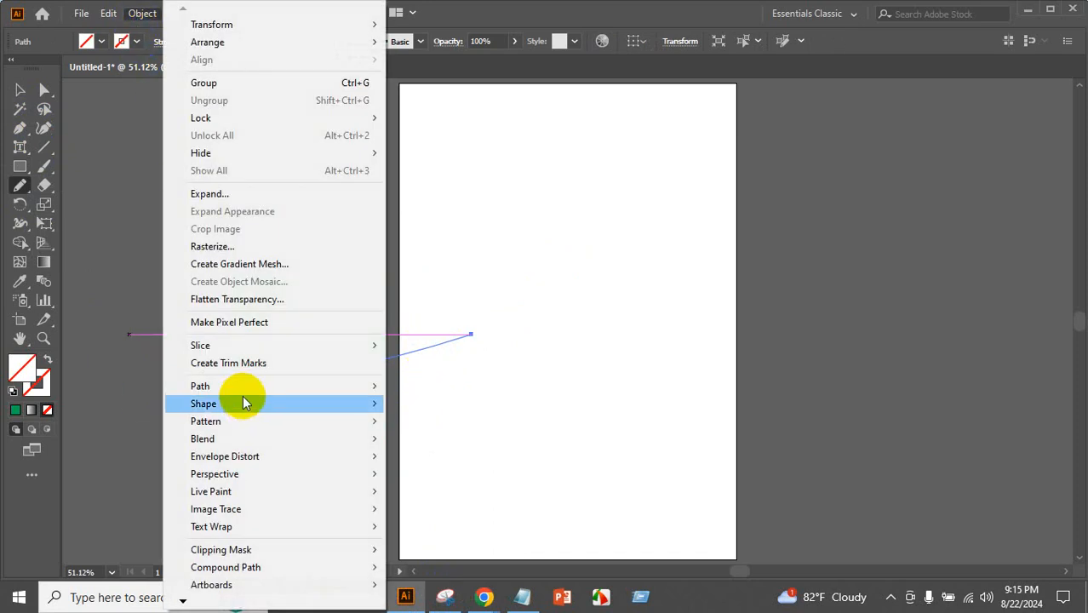
pyautogui.moveTo(243, 387)
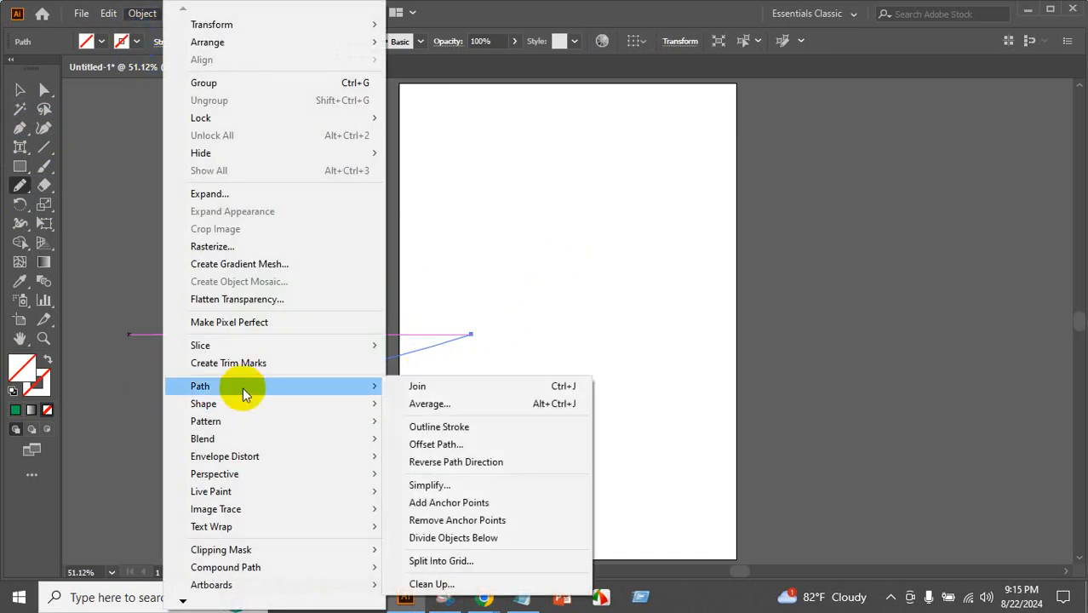
pyautogui.click(436, 538)
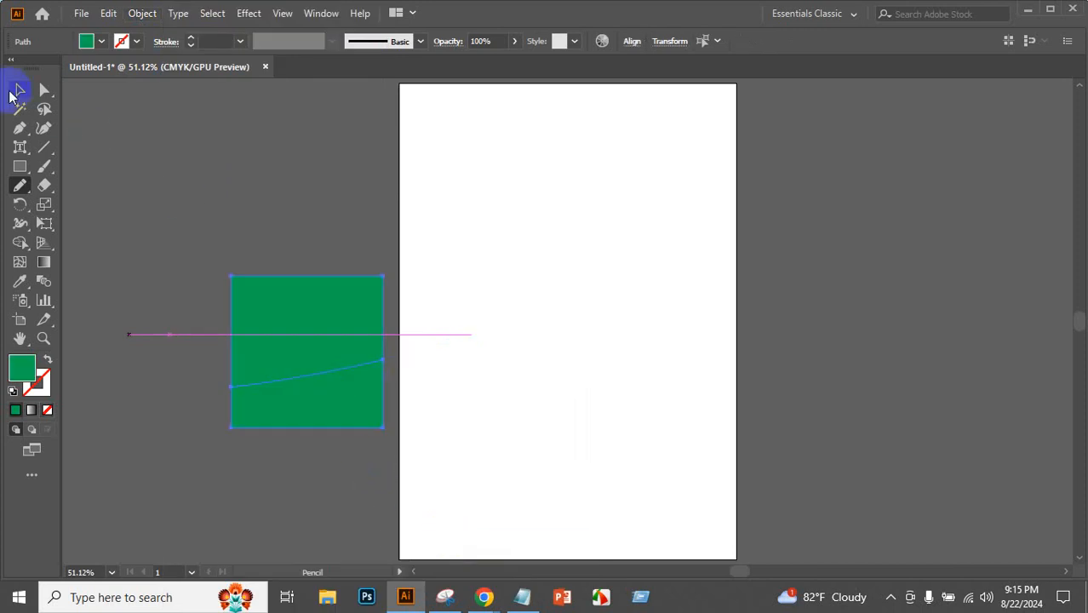
# - Move the square's upper piece straight up about 106 pt and its lower piece down, and delete both pieces
pyautogui.click(20, 90)
pyautogui.click(399, 317)
pyautogui.moveTo(376, 310); pyautogui.dragTo(377, 251)
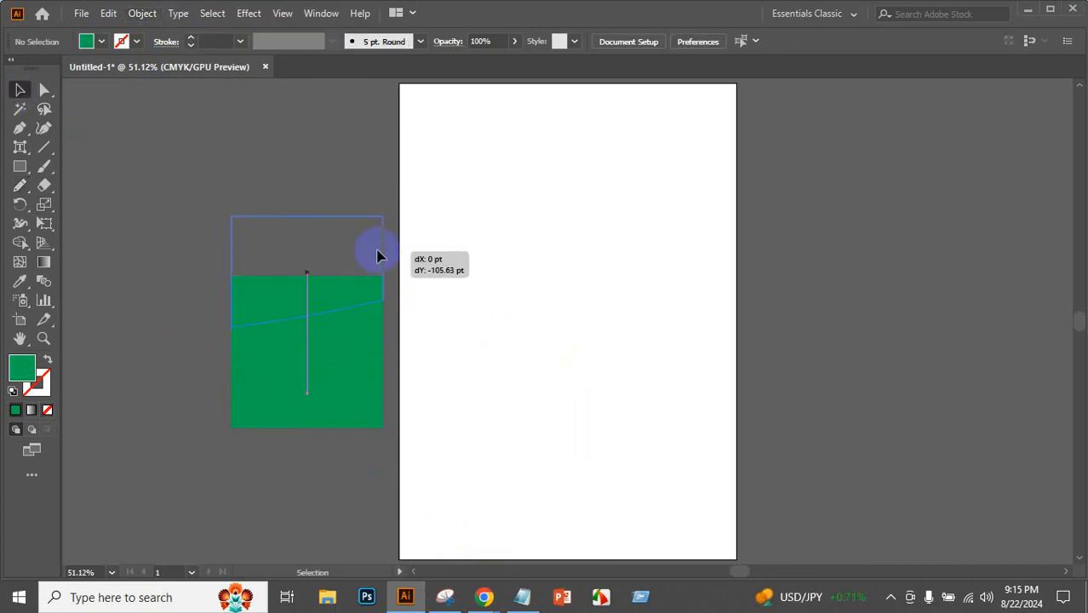
pyautogui.moveTo(374, 379); pyautogui.dragTo(386, 424)
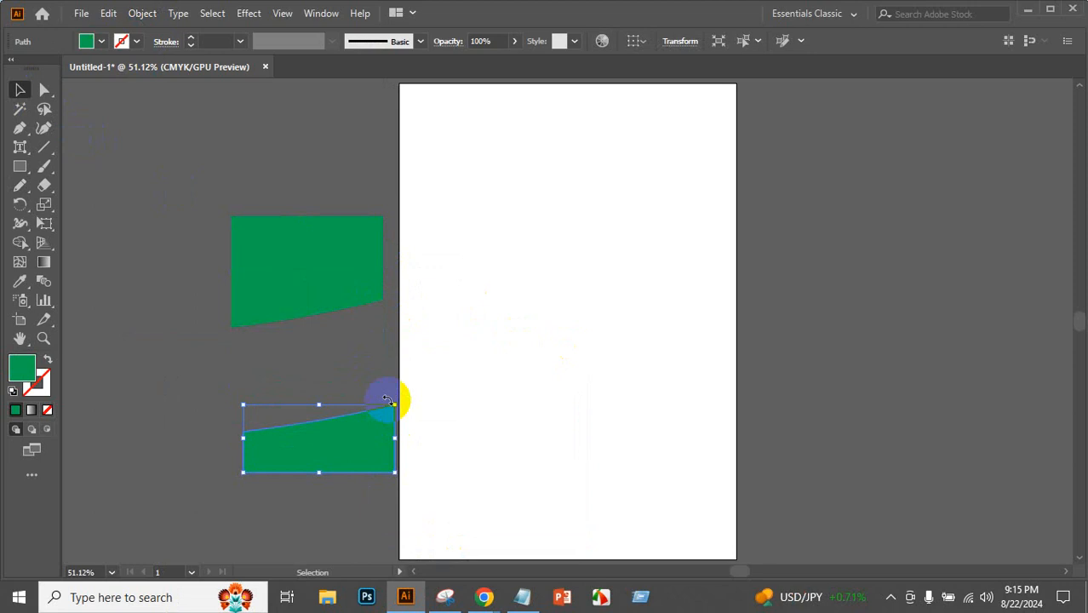
pyautogui.moveTo(183, 234); pyautogui.dragTo(380, 504)
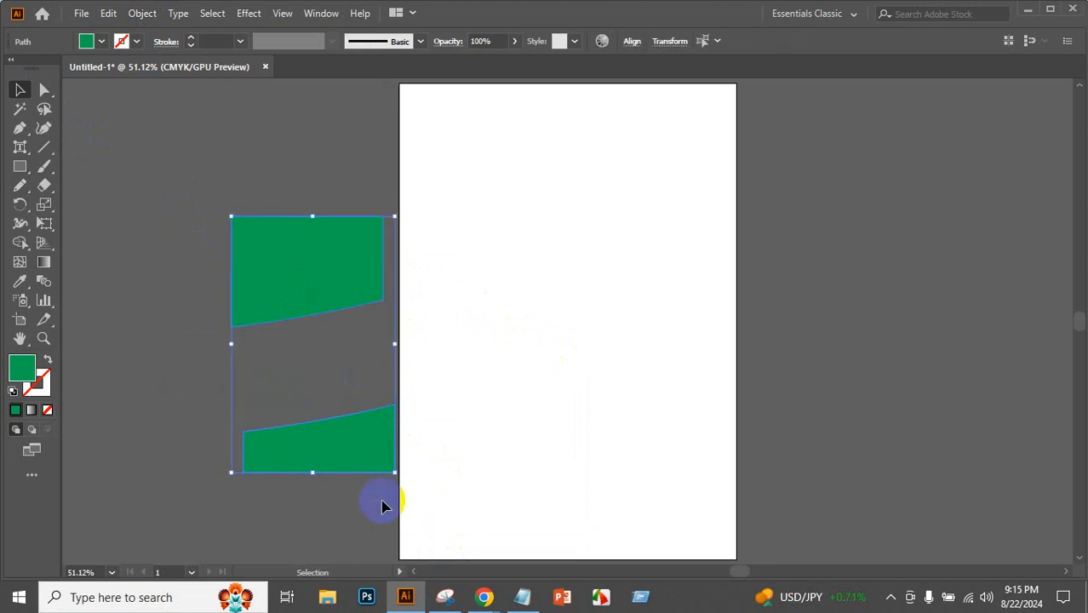
pyautogui.press('Delete')
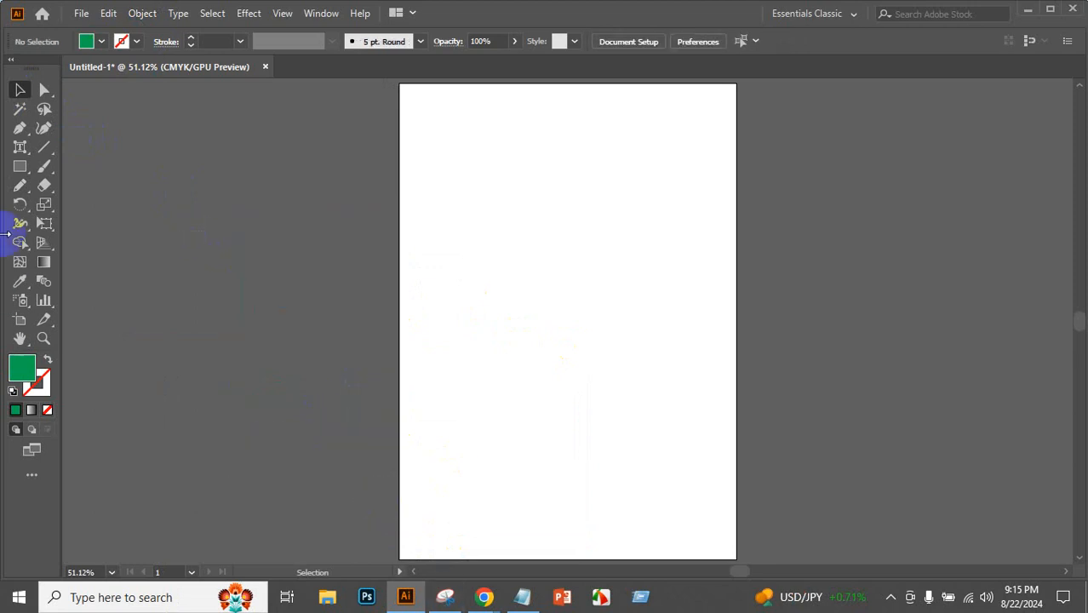
# - Draw a green rectangle overlapping the artboard's left edge and run the Smooth tool over it
pyautogui.moveTo(20, 185)
pyautogui.mouseDown()
pyautogui.moveTo(129, 225)
pyautogui.moveTo(105, 211)
pyautogui.moveTo(111, 235)
pyautogui.moveTo(12, 165)
pyautogui.moveTo(60, 185)
pyautogui.moveTo(72, 168)
pyautogui.mouseUp()
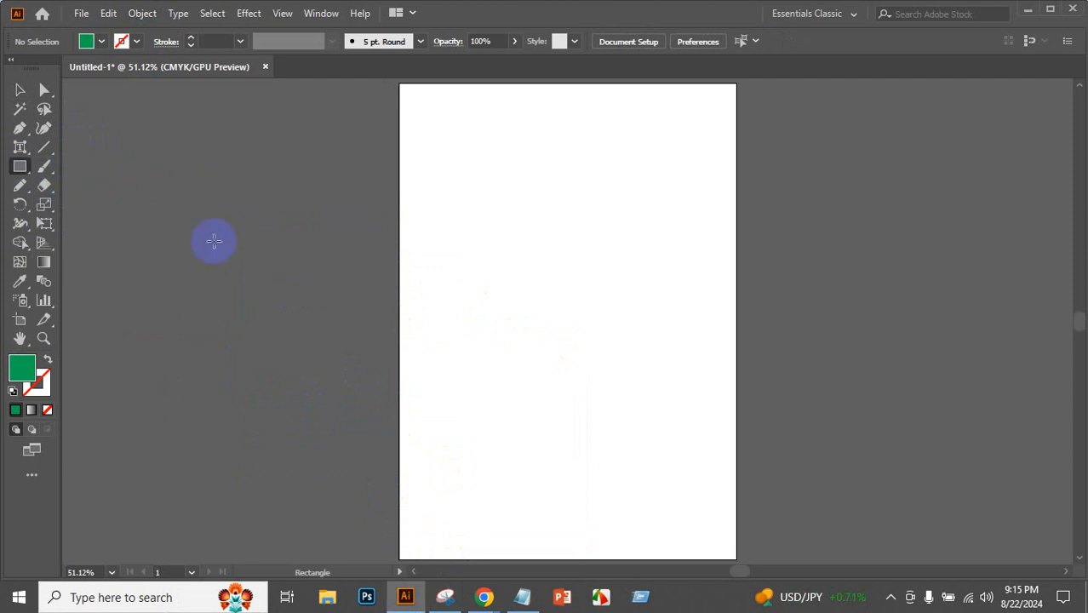
pyautogui.moveTo(214, 241); pyautogui.dragTo(442, 381)
pyautogui.moveTo(19, 185); pyautogui.dragTo(93, 223)
pyautogui.moveTo(228, 277)
pyautogui.mouseDown()
pyautogui.moveTo(231, 308)
pyautogui.moveTo(245, 287)
pyautogui.moveTo(211, 309)
pyautogui.moveTo(318, 313)
pyautogui.moveTo(311, 287)
pyautogui.moveTo(341, 319)
pyautogui.moveTo(347, 306)
pyautogui.moveTo(369, 312)
pyautogui.moveTo(352, 304)
pyautogui.mouseUp()
# - Erase part of the green rectangle's upper edge with the Path Eraser tool, and delete the rectangle
pyautogui.click(22, 184)
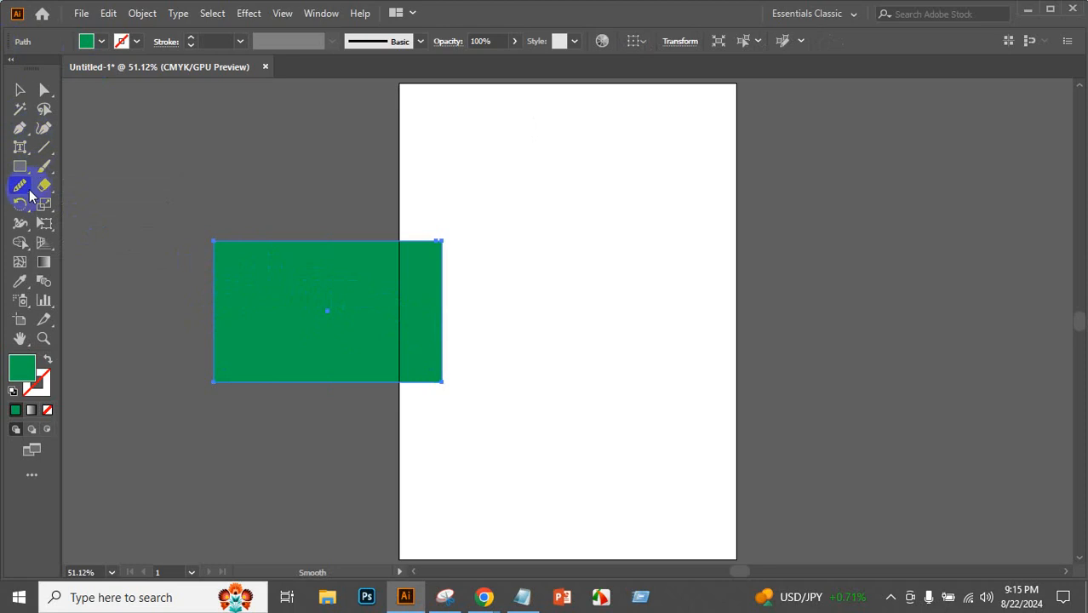
pyautogui.click(95, 243)
pyautogui.moveTo(254, 241)
pyautogui.mouseDown()
pyautogui.moveTo(221, 242)
pyautogui.moveTo(196, 286)
pyautogui.moveTo(151, 307)
pyautogui.moveTo(271, 228)
pyautogui.moveTo(333, 253)
pyautogui.moveTo(370, 246)
pyautogui.moveTo(292, 238)
pyautogui.mouseUp()
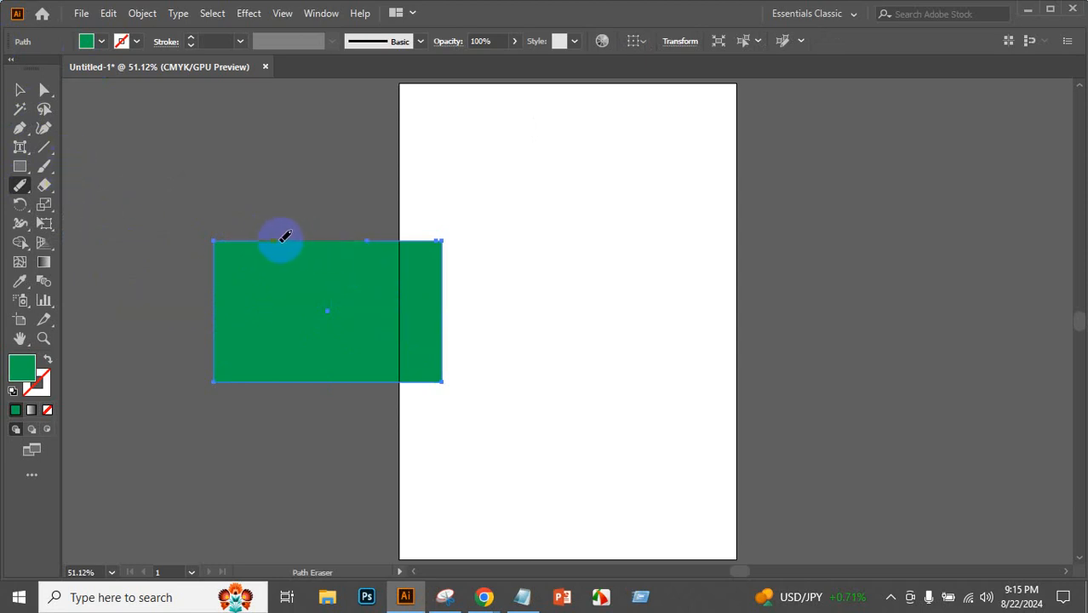
pyautogui.click(13, 90)
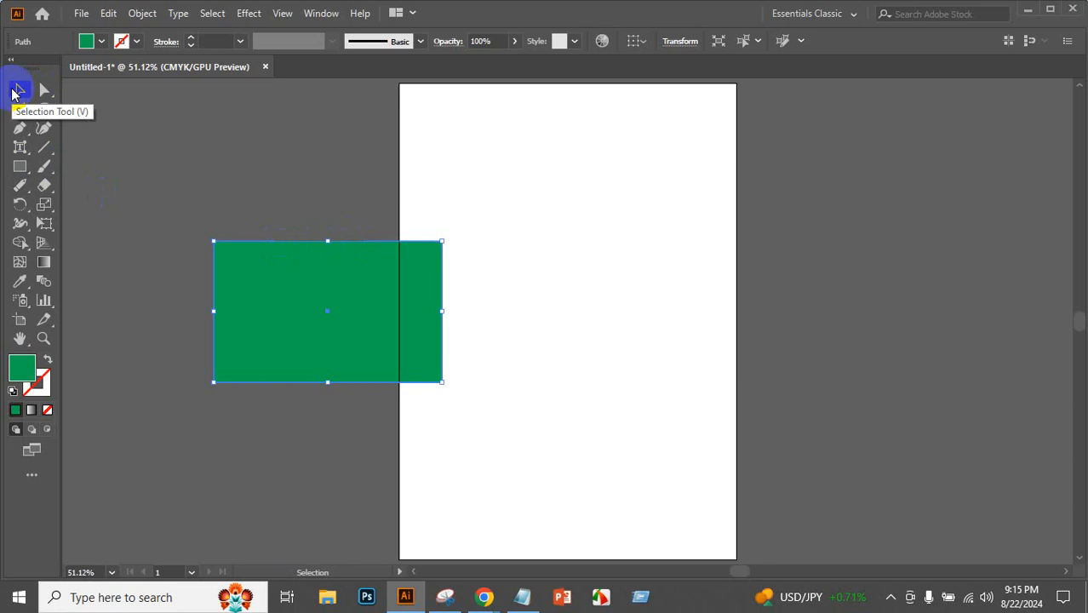
pyautogui.press('Delete')
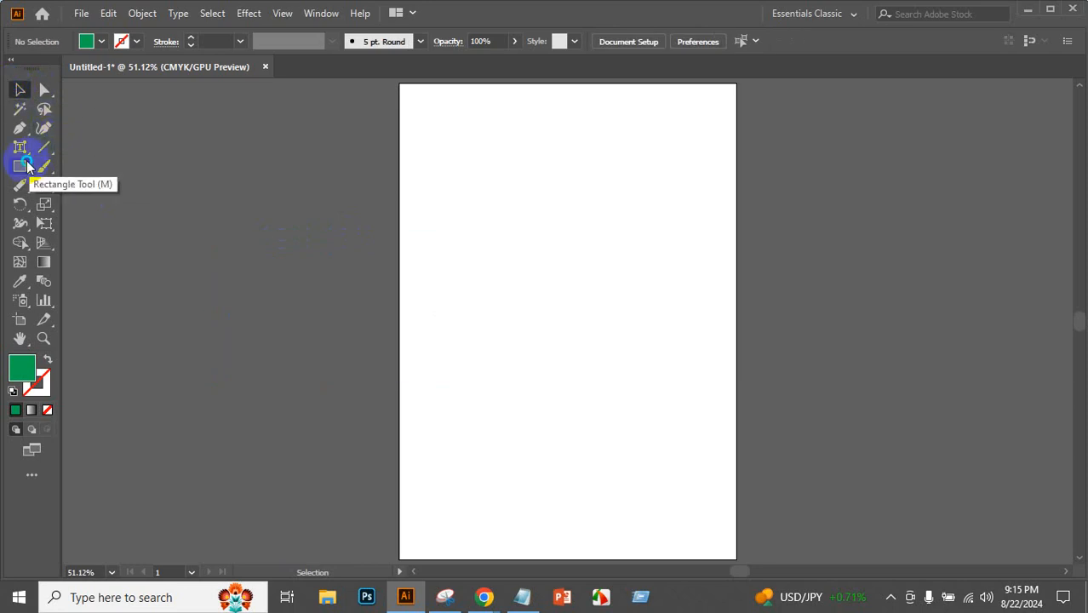
# - Draw a wide green rectangle against the artboard's left edge and move it onto the artboard
pyautogui.moveTo(19, 166); pyautogui.dragTo(58, 173)
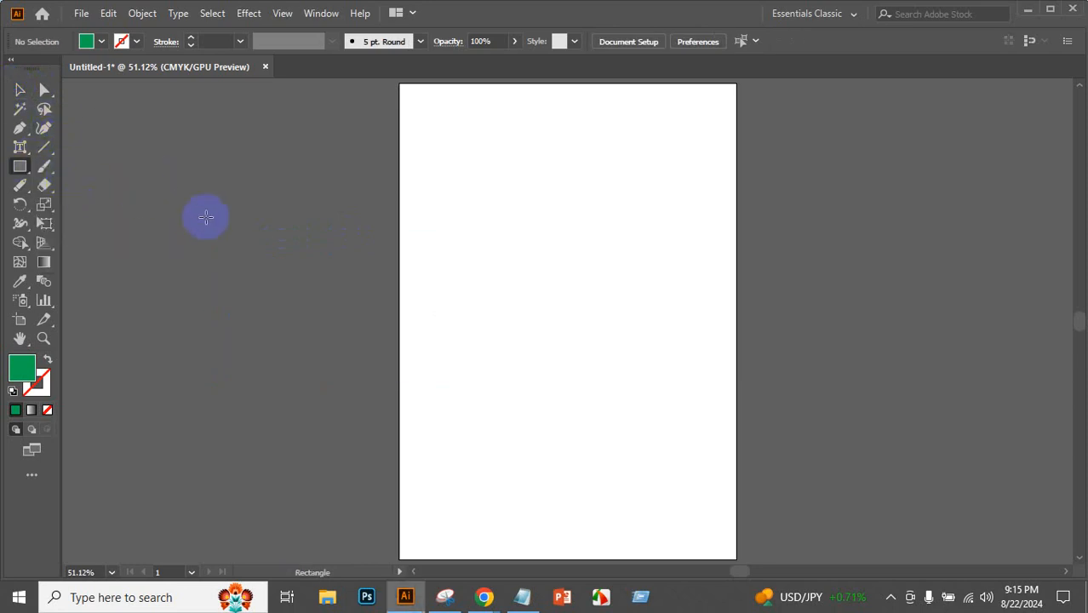
pyautogui.moveTo(153, 223); pyautogui.dragTo(400, 338)
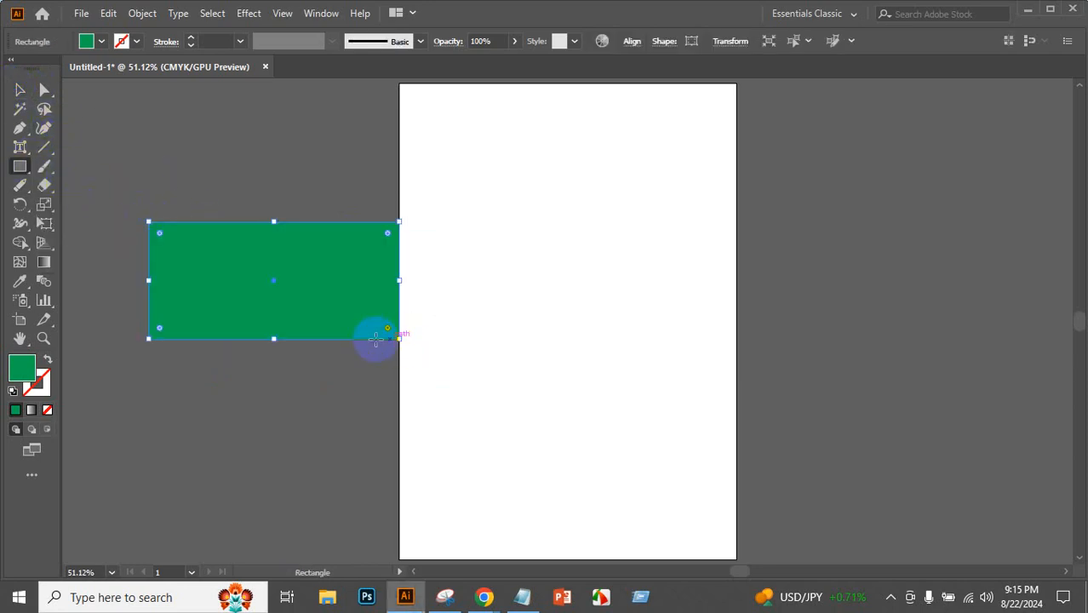
pyautogui.click(17, 90)
pyautogui.moveTo(333, 275); pyautogui.dragTo(594, 327)
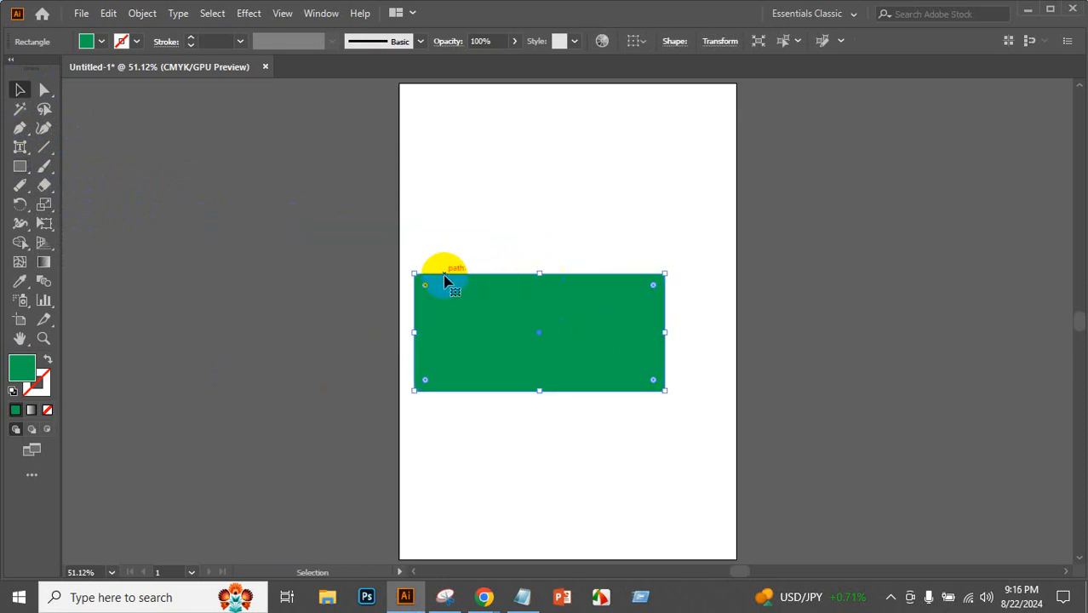
# - Run the Path Eraser tool along the green rectangle's upper and left edges, and delete the rectangle
pyautogui.moveTo(20, 185)
pyautogui.mouseDown()
pyautogui.moveTo(68, 209)
pyautogui.moveTo(79, 242)
pyautogui.mouseUp()
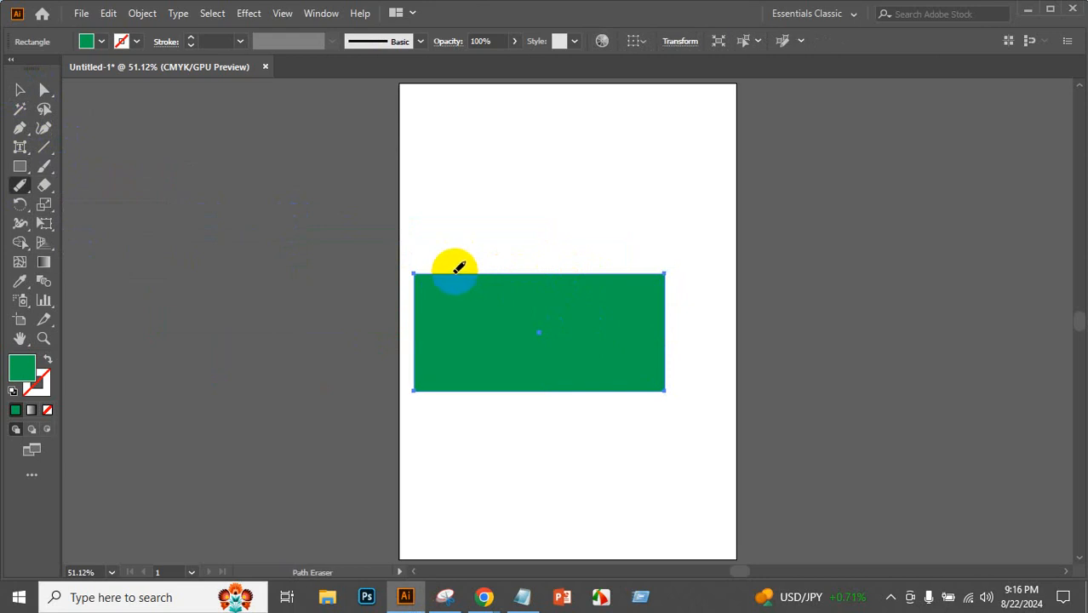
pyautogui.moveTo(456, 273); pyautogui.dragTo(579, 272)
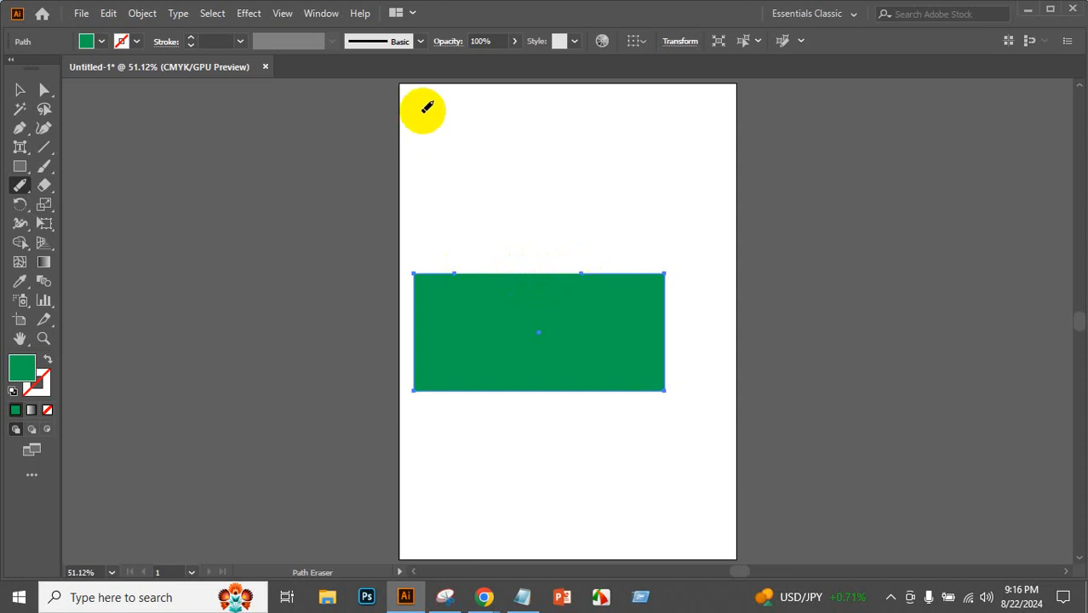
pyautogui.moveTo(413, 276)
pyautogui.mouseDown()
pyautogui.moveTo(418, 316)
pyautogui.moveTo(423, 273)
pyautogui.moveTo(413, 376)
pyautogui.mouseUp()
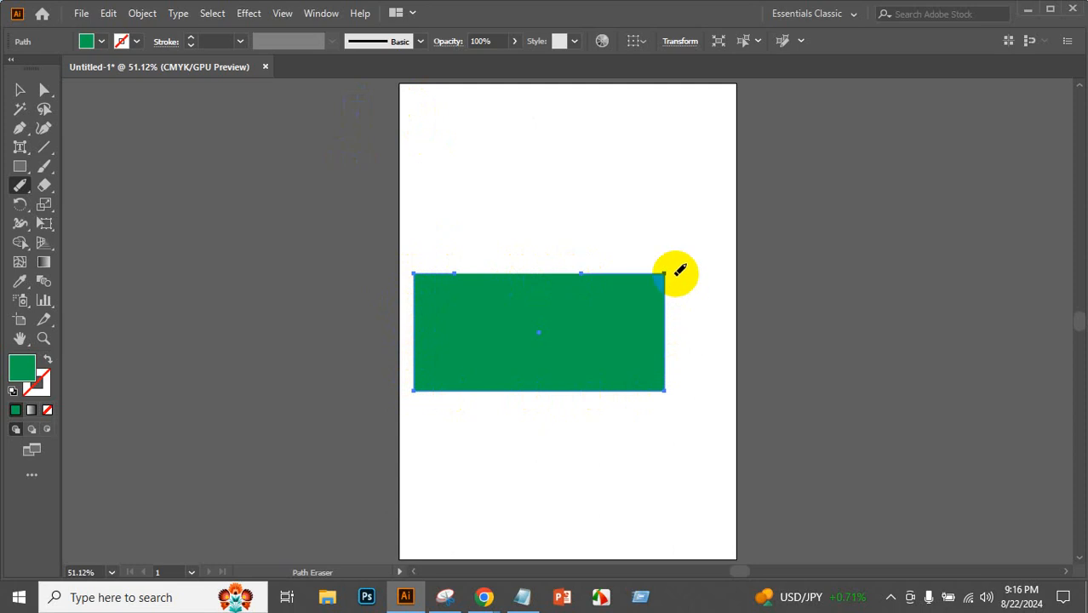
pyautogui.moveTo(666, 272)
pyautogui.mouseDown()
pyautogui.moveTo(454, 271)
pyautogui.moveTo(562, 270)
pyautogui.moveTo(519, 270)
pyautogui.moveTo(528, 264)
pyautogui.mouseUp()
pyautogui.click(18, 90)
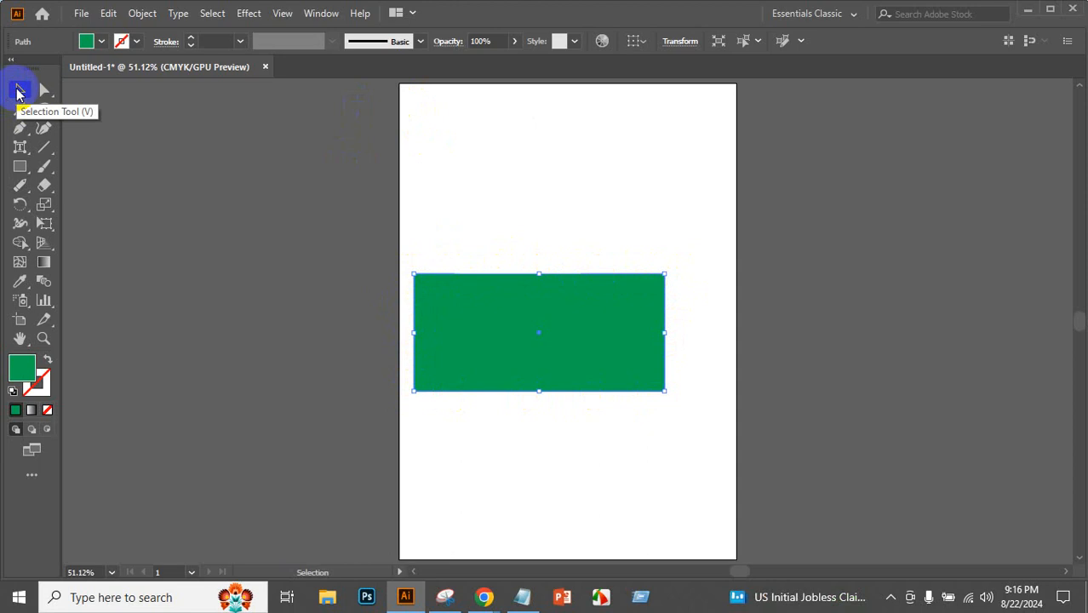
pyautogui.press('Delete')
# - Draw a small green ellipse left of the artboard and place a copy directly to its right so the two touch
pyautogui.click(21, 187)
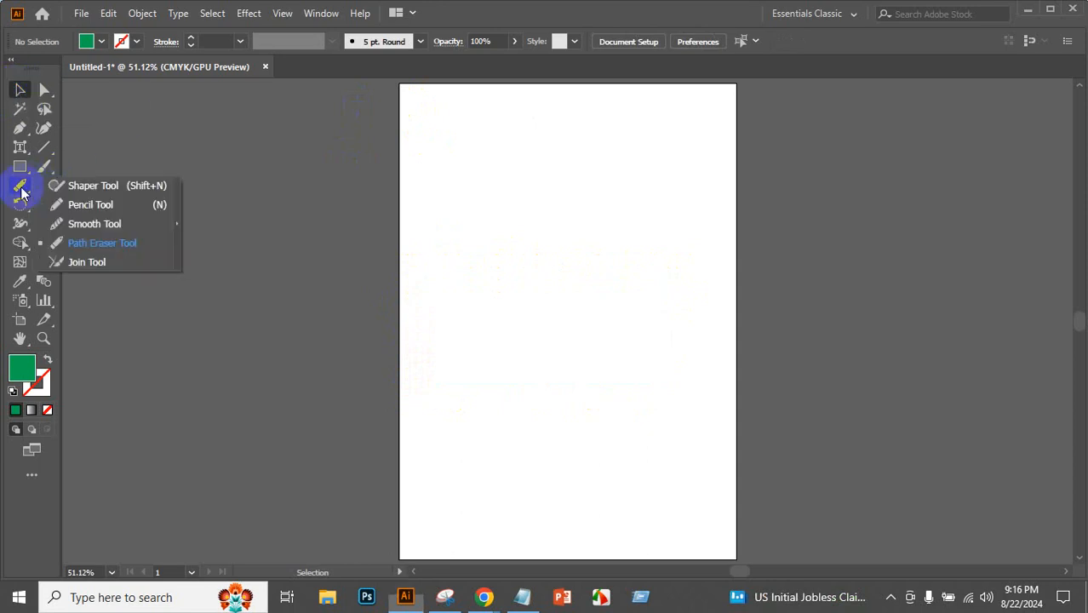
pyautogui.click(90, 262)
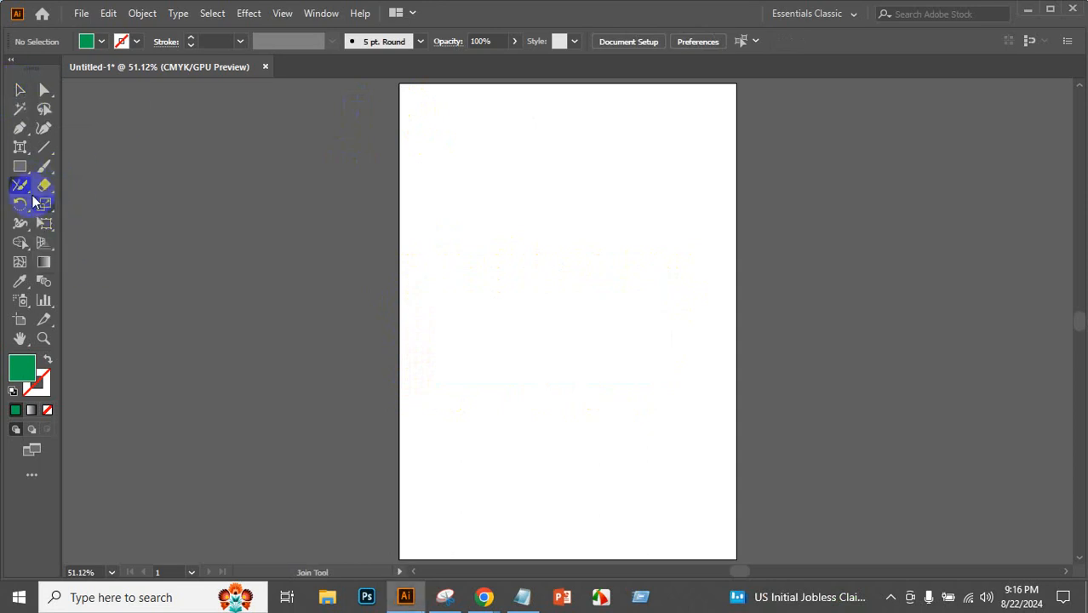
pyautogui.moveTo(20, 166)
pyautogui.moveTo(266, 176); pyautogui.dragTo(359, 231)
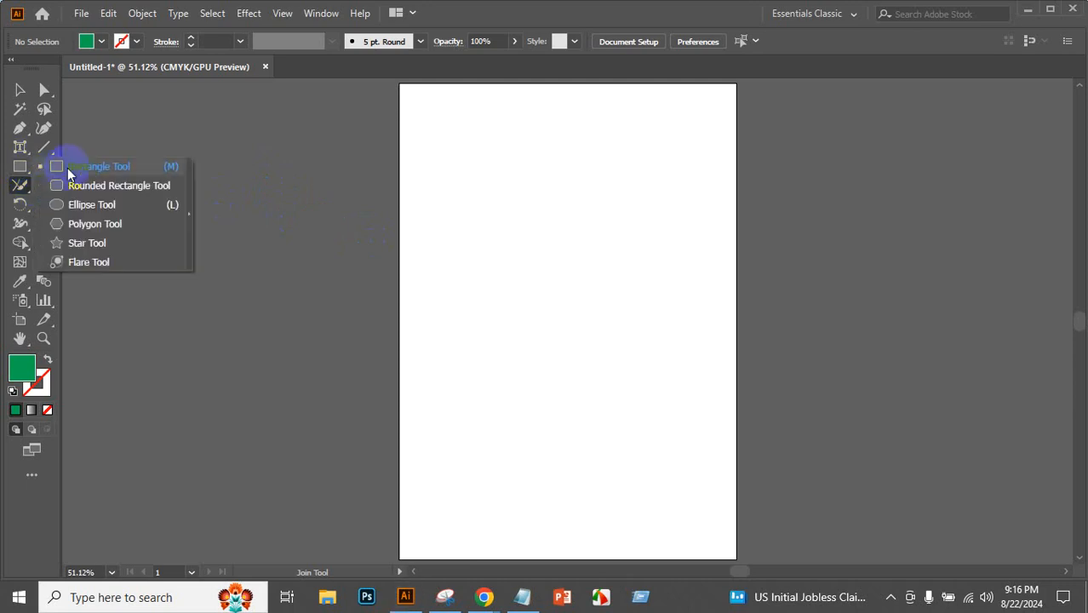
pyautogui.click(89, 205)
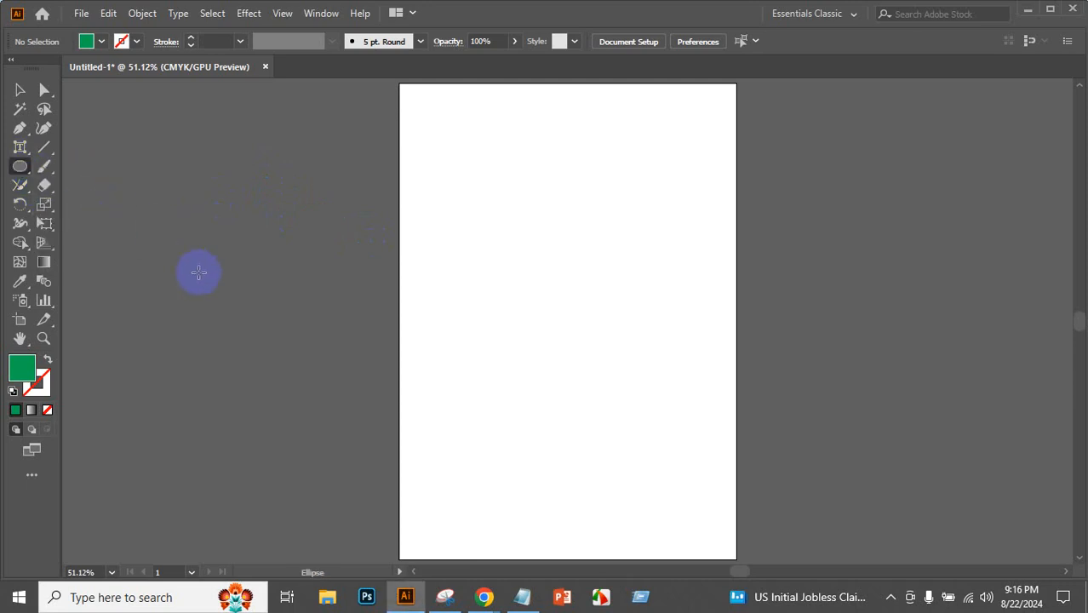
pyautogui.moveTo(173, 262); pyautogui.dragTo(261, 313)
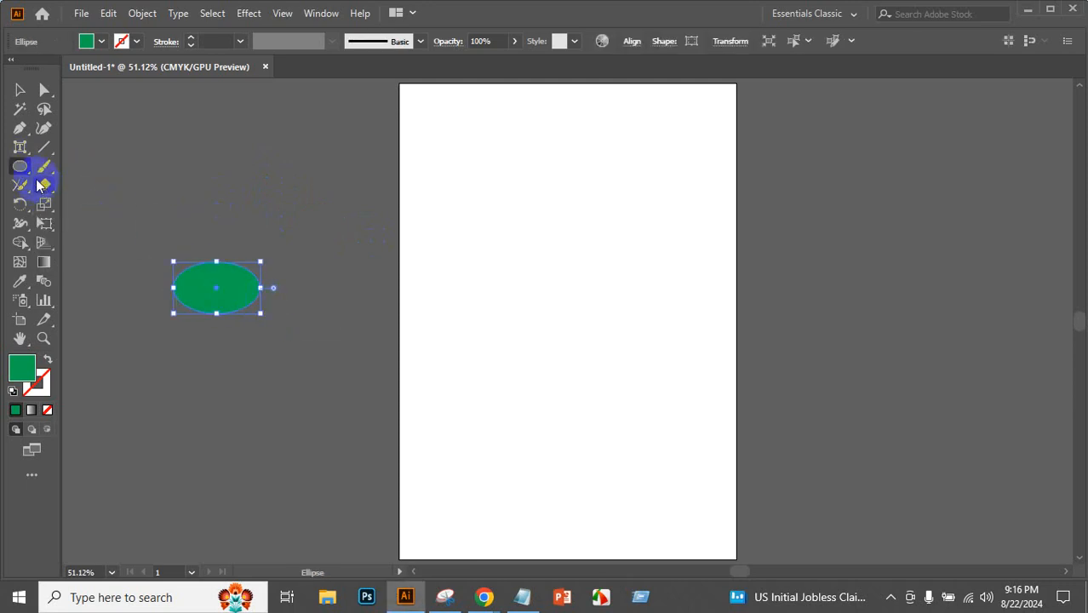
pyautogui.click(20, 128)
pyautogui.click(18, 94)
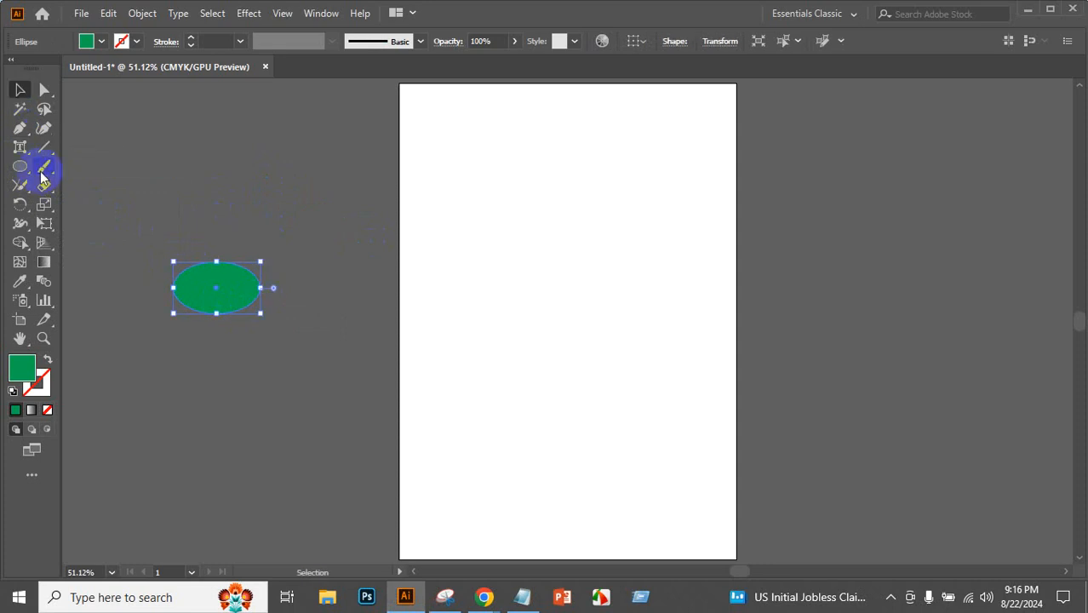
pyautogui.moveTo(255, 282); pyautogui.dragTo(342, 285)
# - Try to join the two green ellipses by brushing across their touching point with the Join tool
pyautogui.moveTo(26, 195)
pyautogui.mouseDown()
pyautogui.moveTo(68, 202)
pyautogui.moveTo(88, 264)
pyautogui.mouseUp()
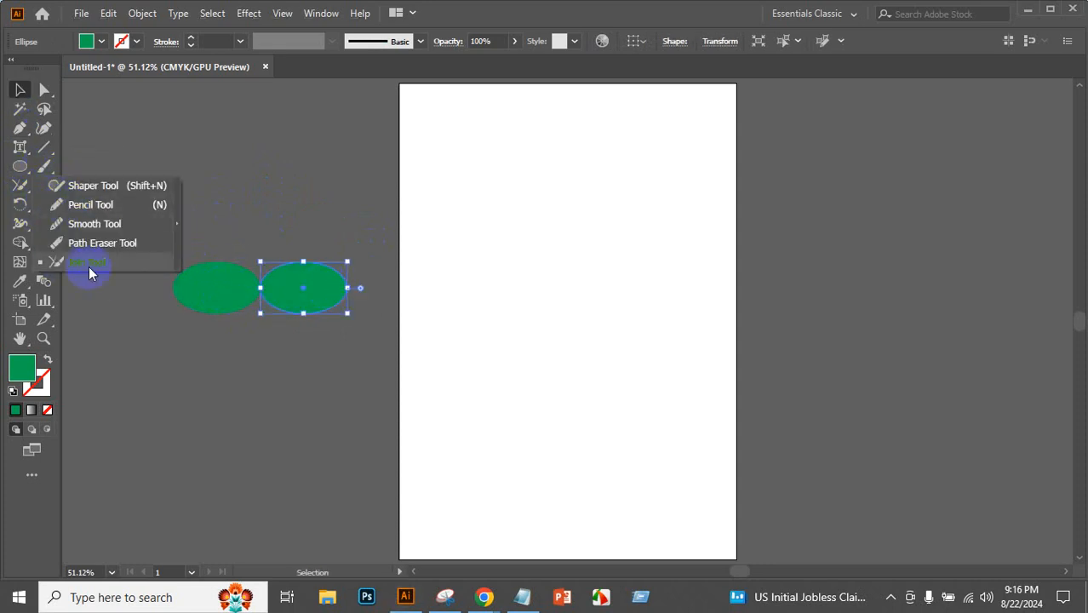
pyautogui.moveTo(196, 286); pyautogui.dragTo(279, 287)
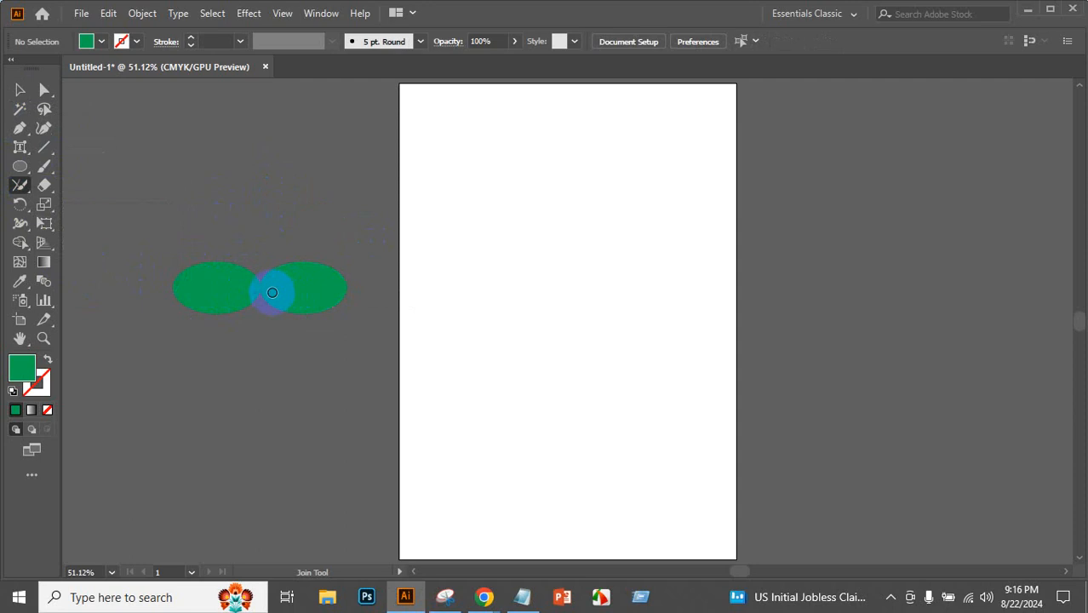
pyautogui.click(19, 90)
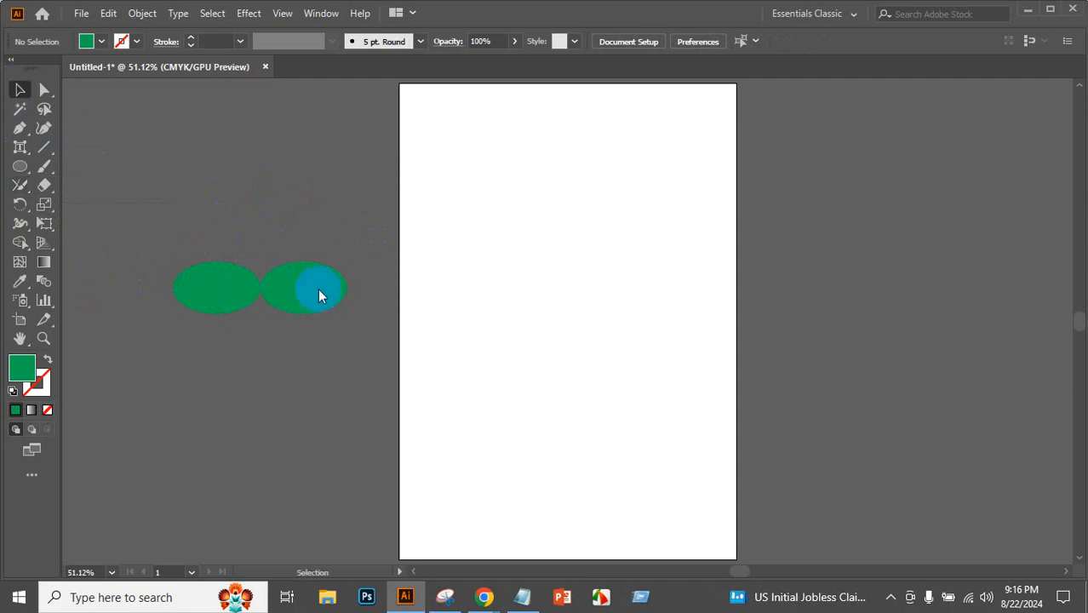
pyautogui.moveTo(318, 288)
pyautogui.mouseDown()
pyautogui.moveTo(353, 262)
pyautogui.moveTo(305, 291)
pyautogui.mouseUp()
pyautogui.click(20, 185)
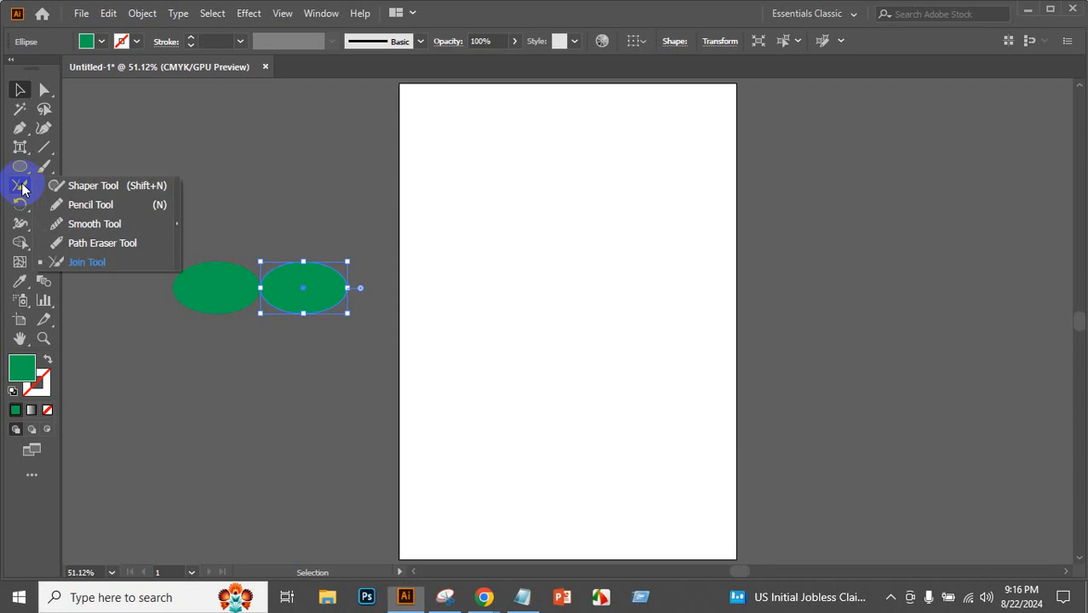
pyautogui.click(86, 263)
pyautogui.moveTo(209, 247)
pyautogui.mouseDown()
pyautogui.moveTo(296, 287)
pyautogui.moveTo(294, 307)
pyautogui.mouseUp()
pyautogui.moveTo(195, 285)
pyautogui.mouseDown()
pyautogui.moveTo(328, 287)
pyautogui.moveTo(221, 284)
pyautogui.moveTo(262, 302)
pyautogui.moveTo(274, 290)
pyautogui.mouseUp()
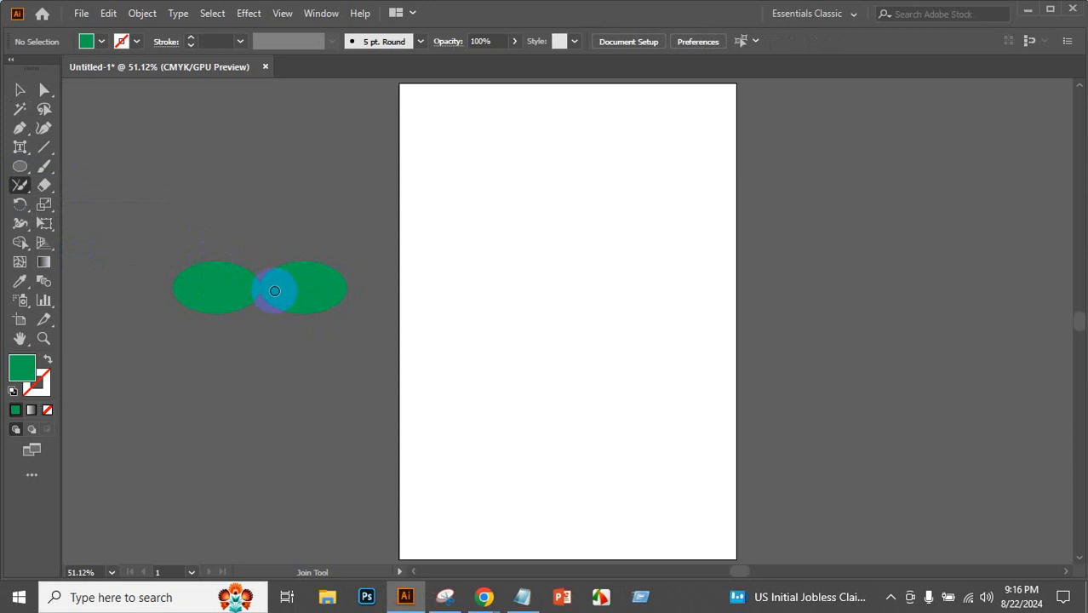
# - Select both green ellipses and delete them
pyautogui.click(25, 95)
pyautogui.click(180, 212)
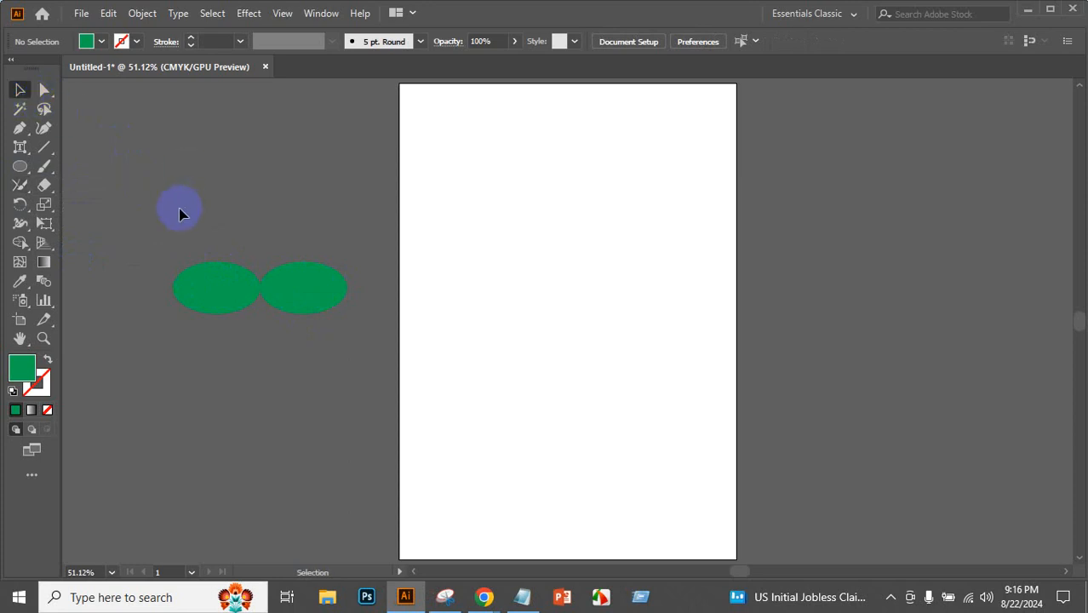
pyautogui.hotkey('ctrl', 'a')
pyautogui.press('Delete')
# - Draw a green square in the empty area left of the artboard
pyautogui.click(20, 203)
pyautogui.click(101, 204)
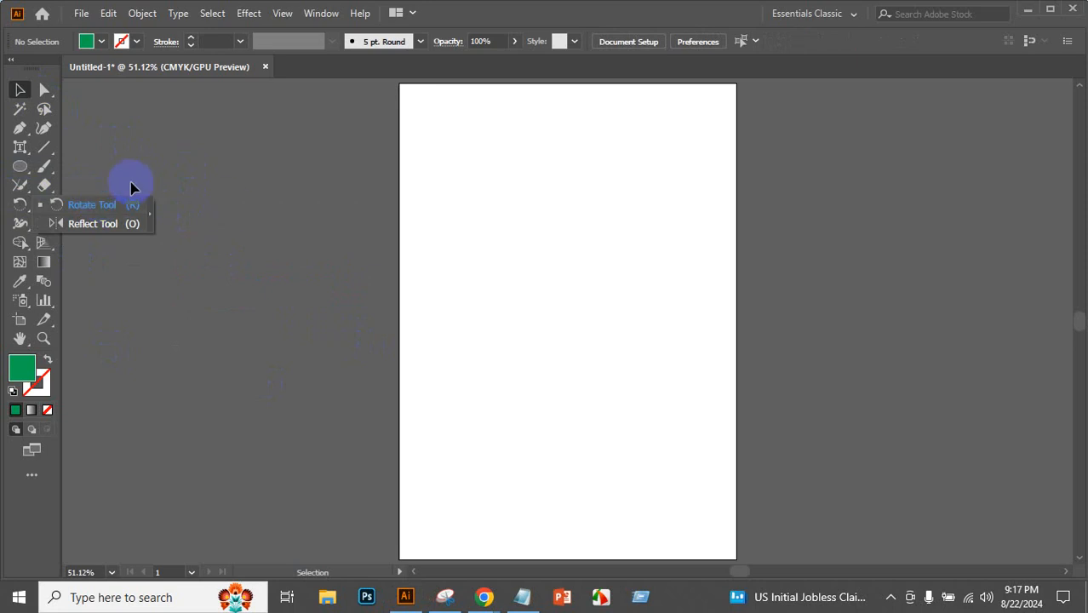
pyautogui.click(20, 166)
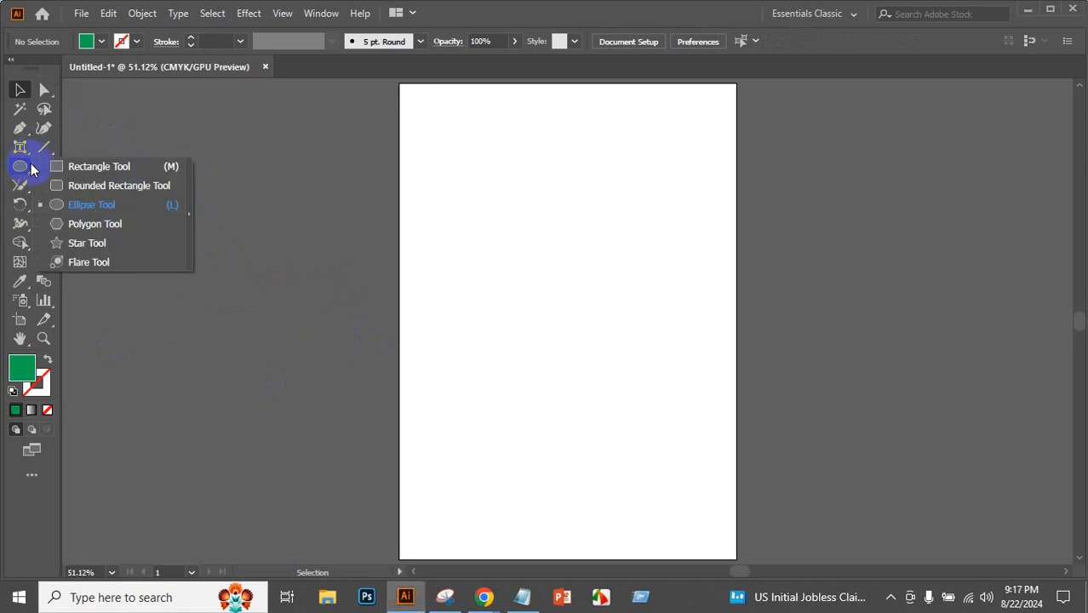
pyautogui.click(79, 164)
pyautogui.moveTo(153, 198); pyautogui.dragTo(308, 289)
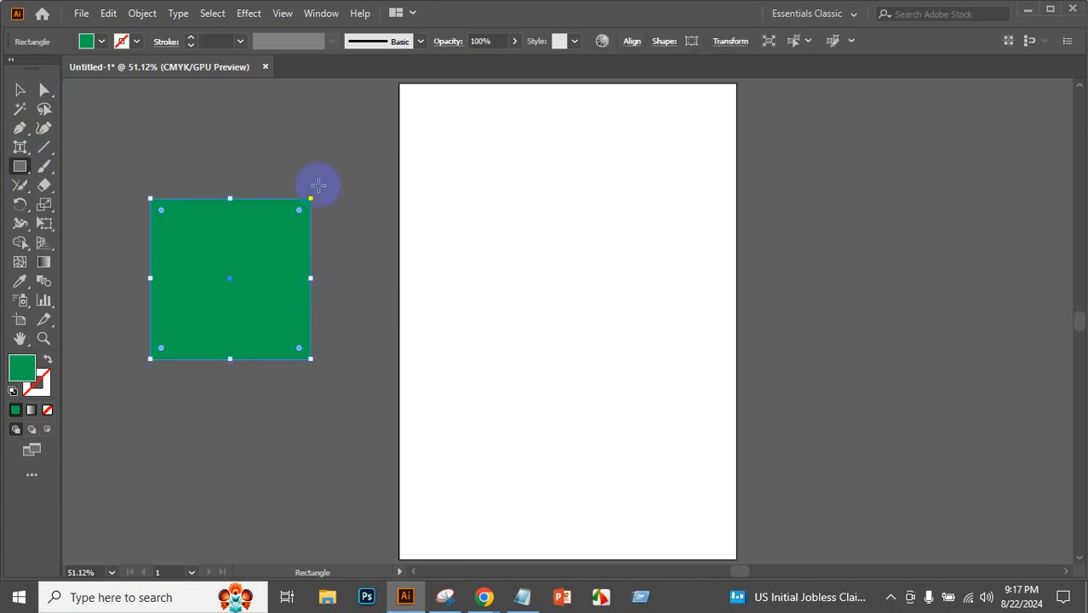
# - Rotate the green square freehand about its centre by its upper-right corner with the Selection tool
pyautogui.click(20, 91)
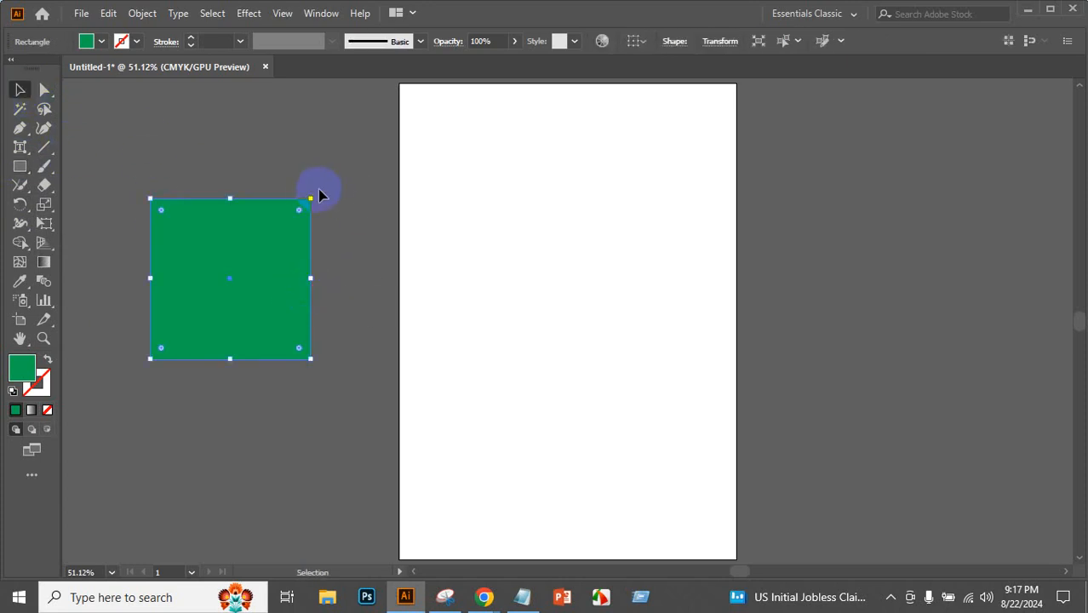
pyautogui.click(318, 190)
pyautogui.click(224, 232)
pyautogui.moveTo(318, 190); pyautogui.dragTo(361, 314)
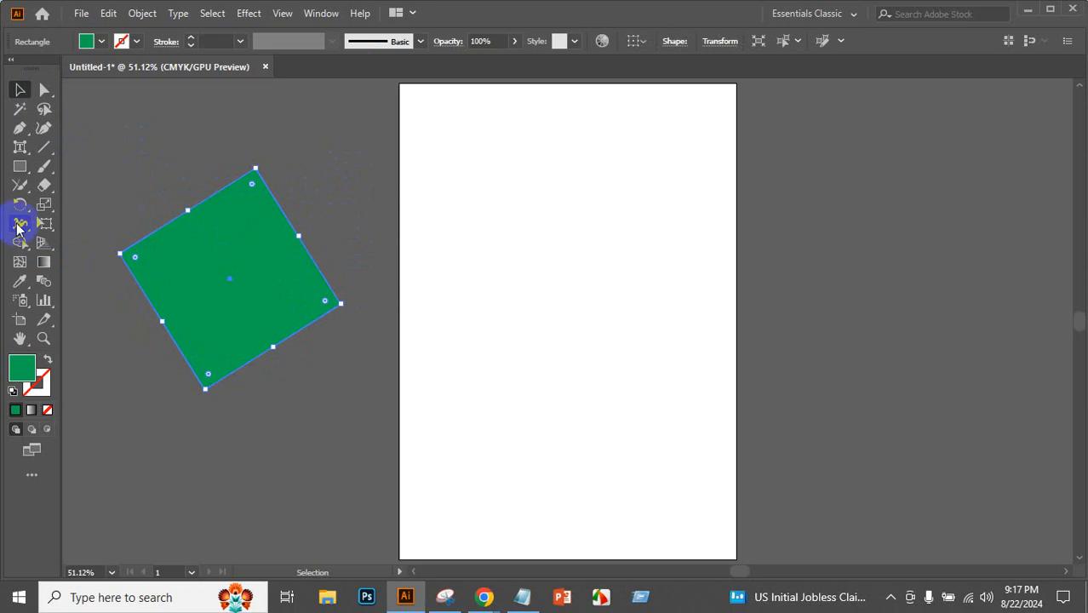
# - Place the Rotate tool's pivot above the square's centre and rotate the square around that point
pyautogui.moveTo(20, 205); pyautogui.dragTo(85, 205)
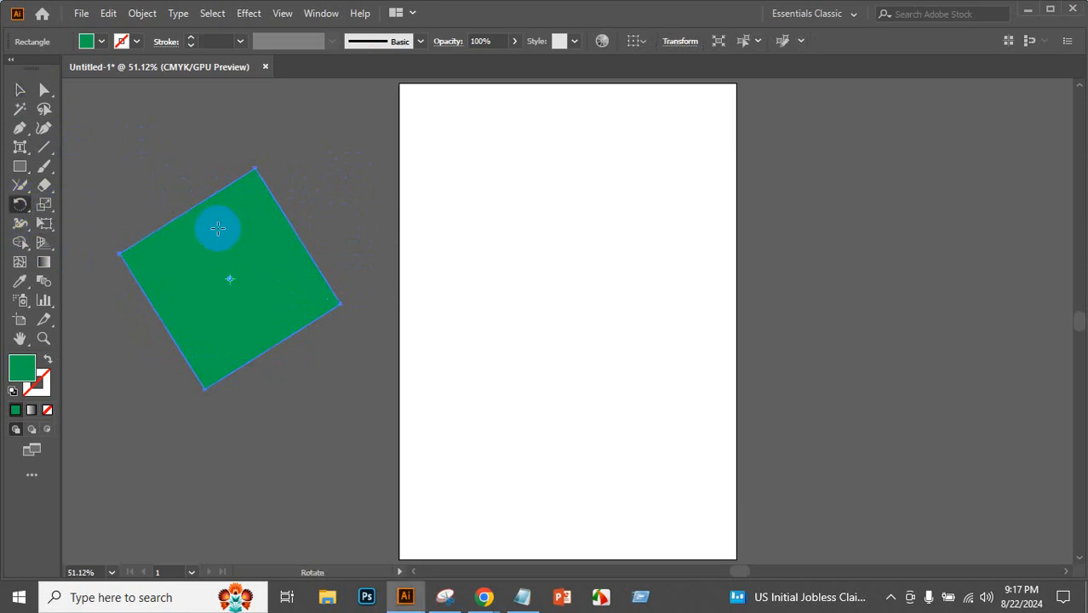
pyautogui.moveTo(231, 278); pyautogui.dragTo(223, 234)
pyautogui.moveTo(259, 172); pyautogui.dragTo(295, 232)
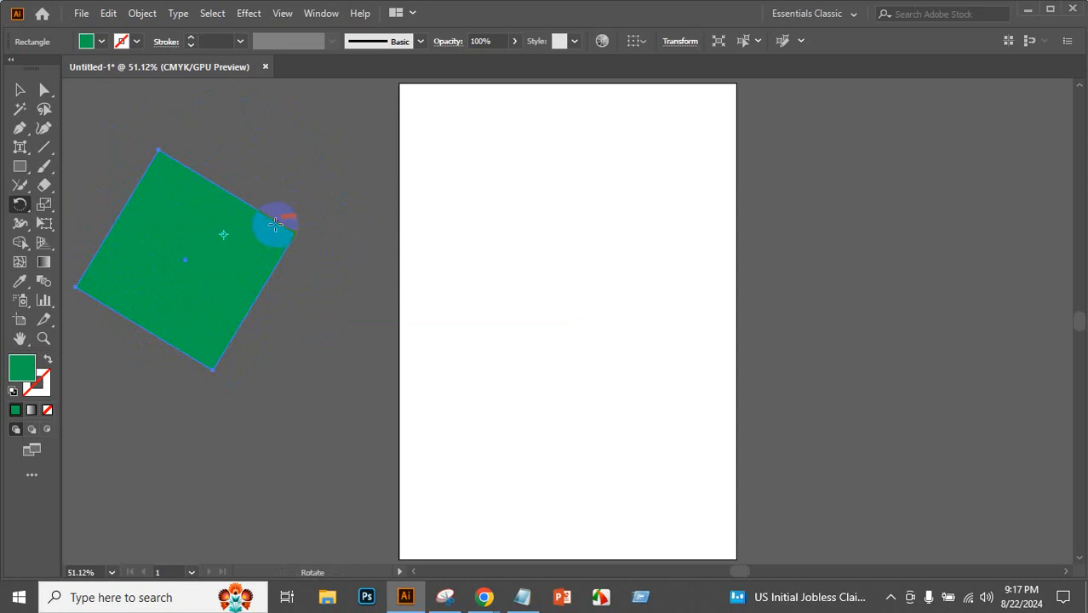
# - Move the rotated square right so it overlaps the artboard's left edge, and delete it
pyautogui.click(20, 91)
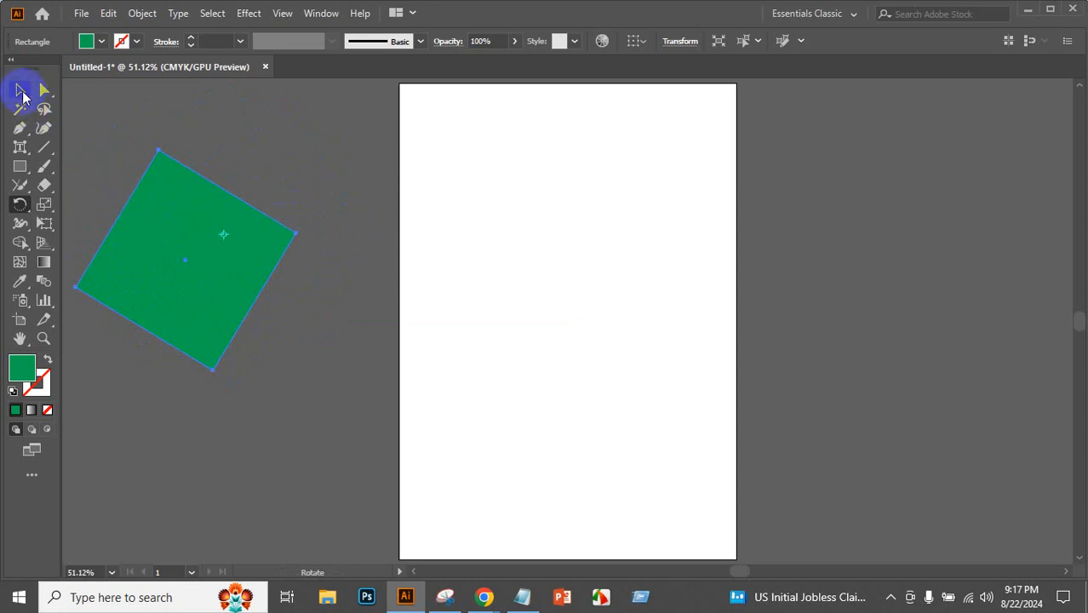
pyautogui.moveTo(179, 199); pyautogui.dragTo(347, 202)
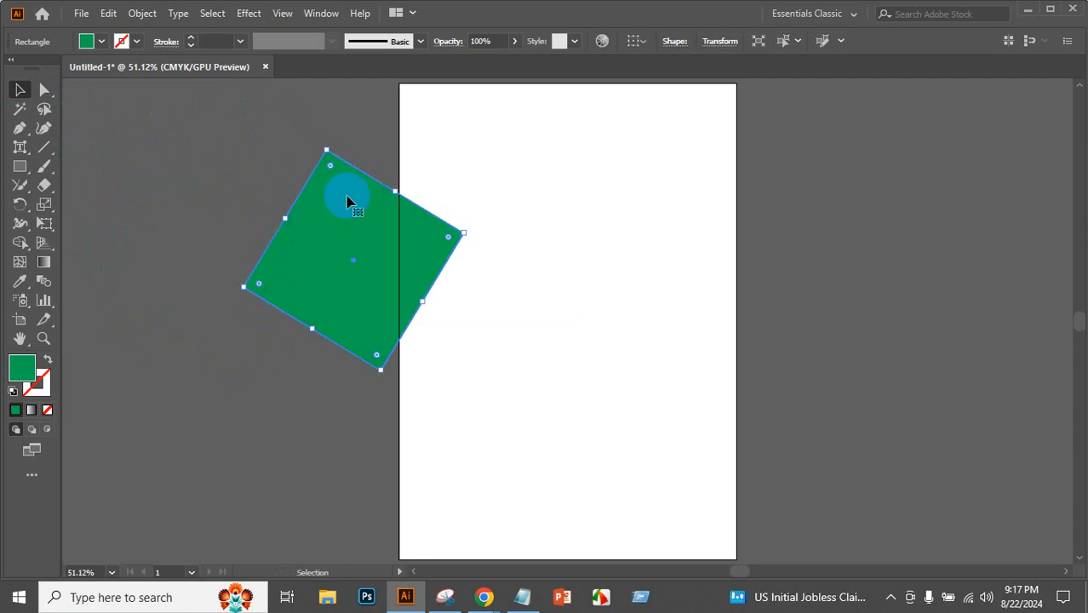
pyautogui.press('Delete')
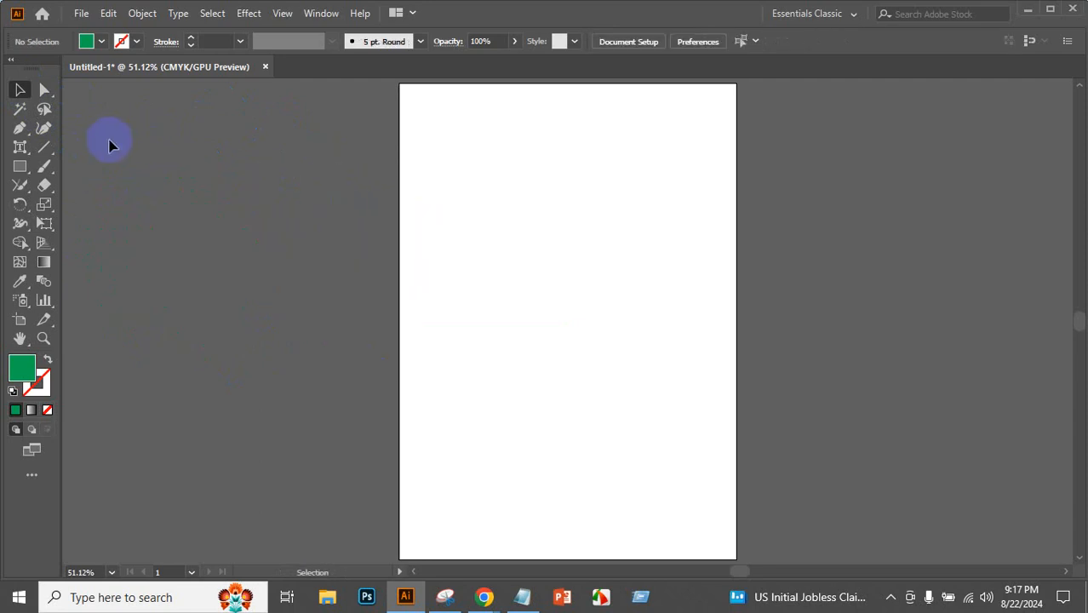
# - Draw a large upright green rectangle in the empty area left of the artboard
pyautogui.moveTo(34, 207)
pyautogui.mouseDown()
pyautogui.moveTo(80, 223)
pyautogui.moveTo(134, 107)
pyautogui.moveTo(34, 173)
pyautogui.moveTo(74, 162)
pyautogui.mouseUp()
pyautogui.moveTo(158, 142)
pyautogui.mouseDown()
pyautogui.moveTo(386, 339)
pyautogui.moveTo(380, 405)
pyautogui.mouseUp()
pyautogui.click(18, 90)
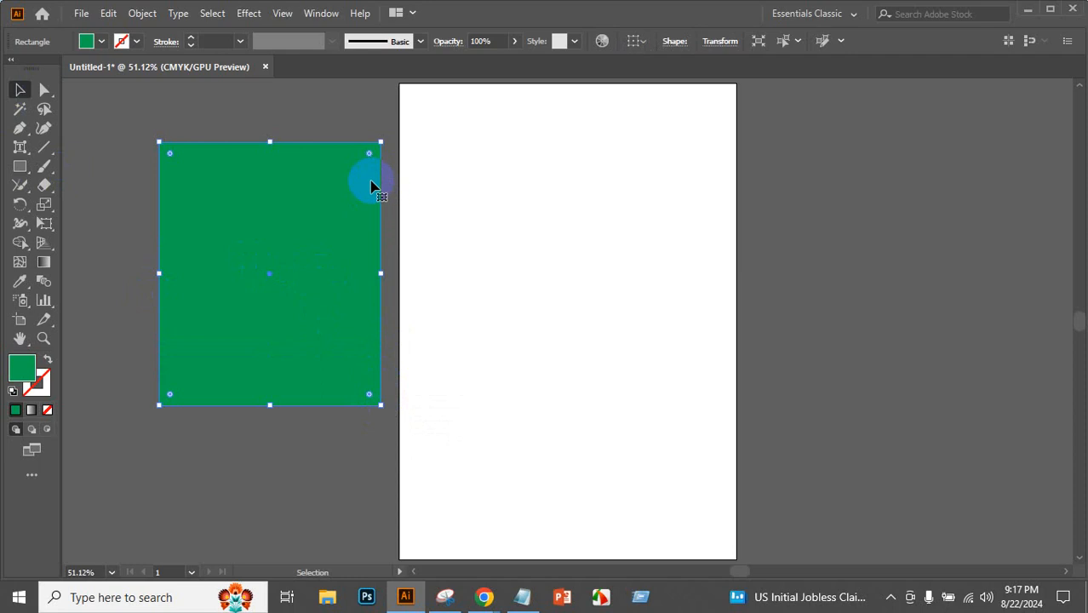
# - Move the rectangle's upper-right anchor inward by about 111 pt left and 59 pt down, and its lower-right anchor up and right onto the artboard
pyautogui.click(44, 90)
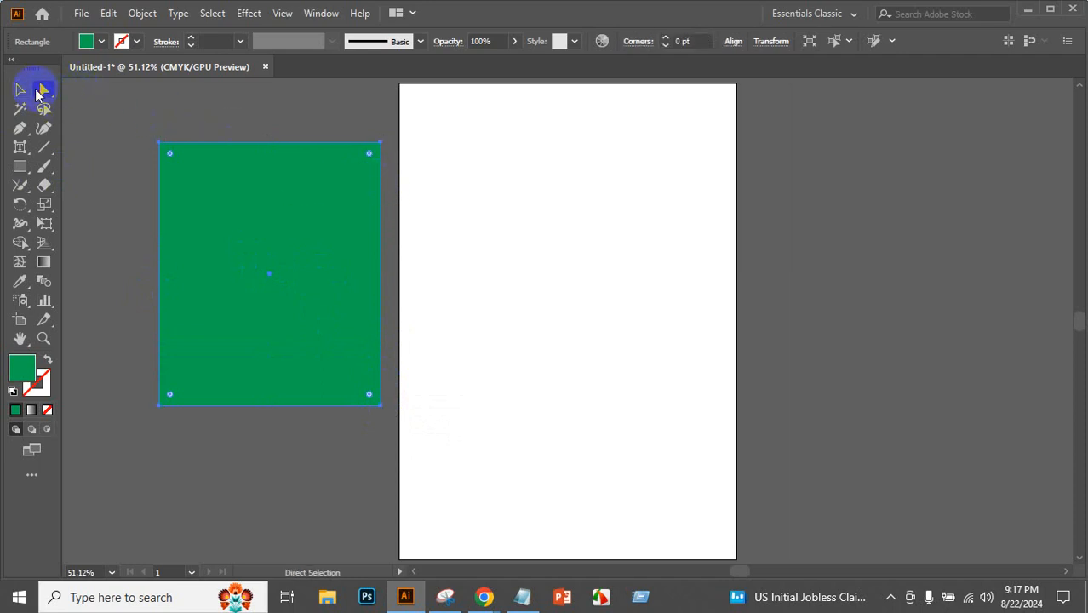
pyautogui.click(380, 146)
pyautogui.moveTo(380, 146); pyautogui.dragTo(317, 176)
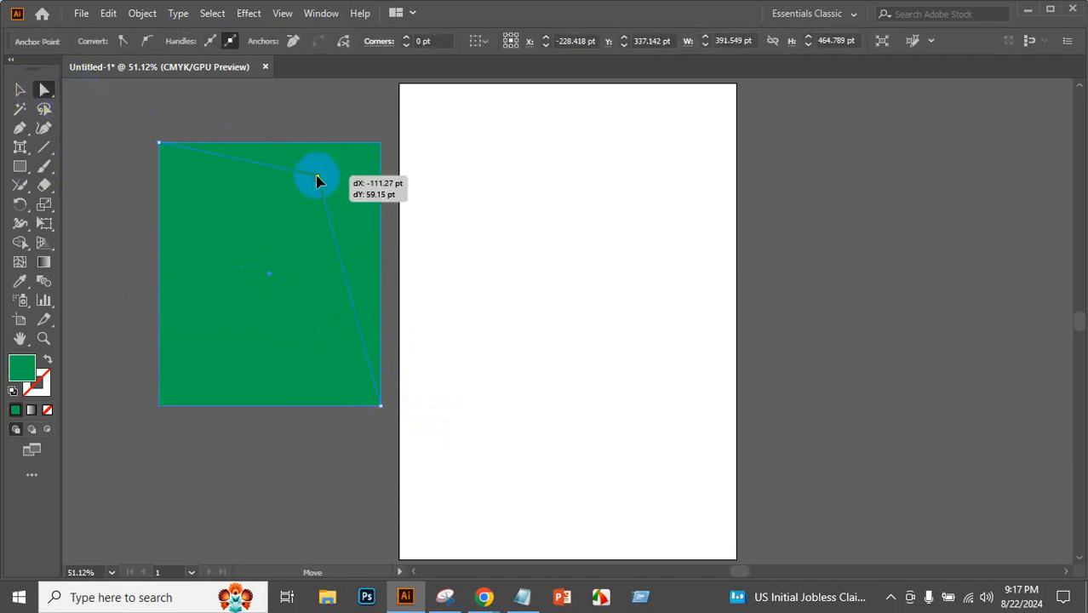
pyautogui.click(380, 407)
pyautogui.moveTo(380, 407); pyautogui.dragTo(431, 345)
# - Try to reflect the green four-sided shape with the Reflect transformation while only its anchor point is selected
pyautogui.click(17, 92)
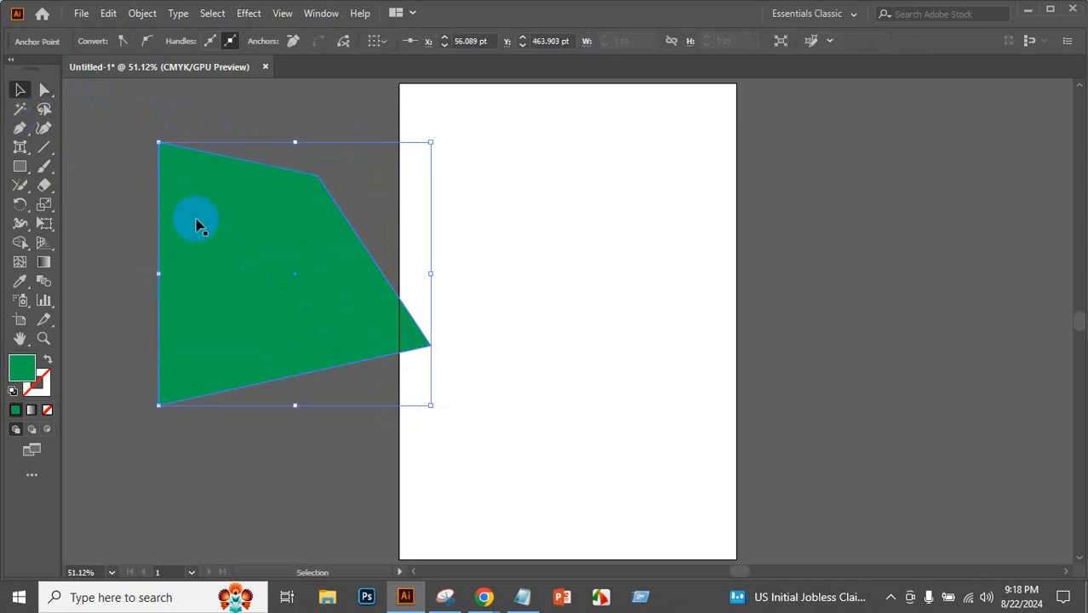
pyautogui.rightClick(210, 226)
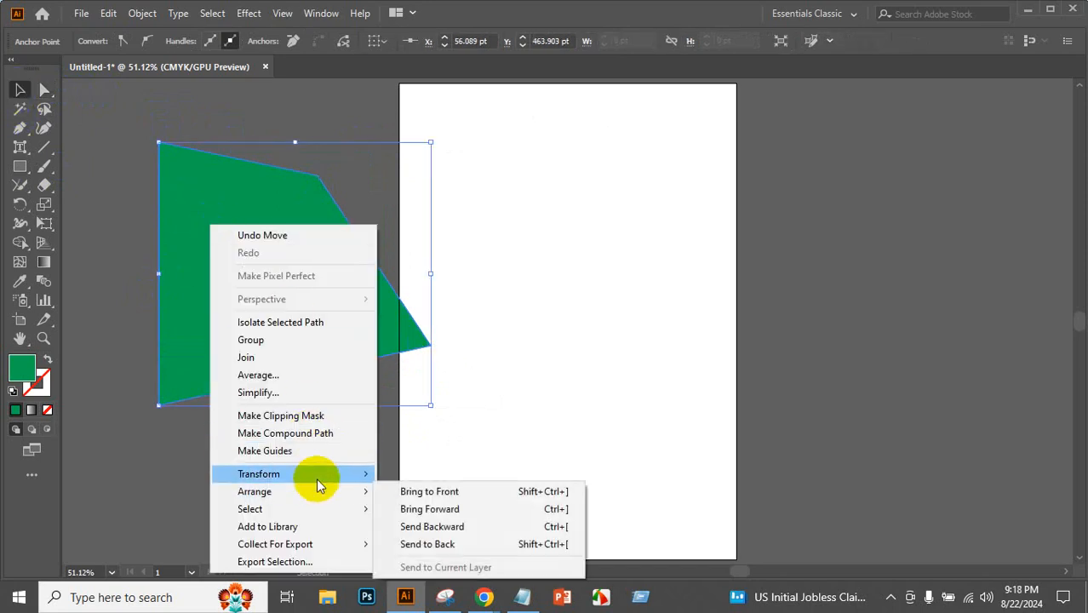
pyautogui.moveTo(316, 477)
pyautogui.click(425, 392)
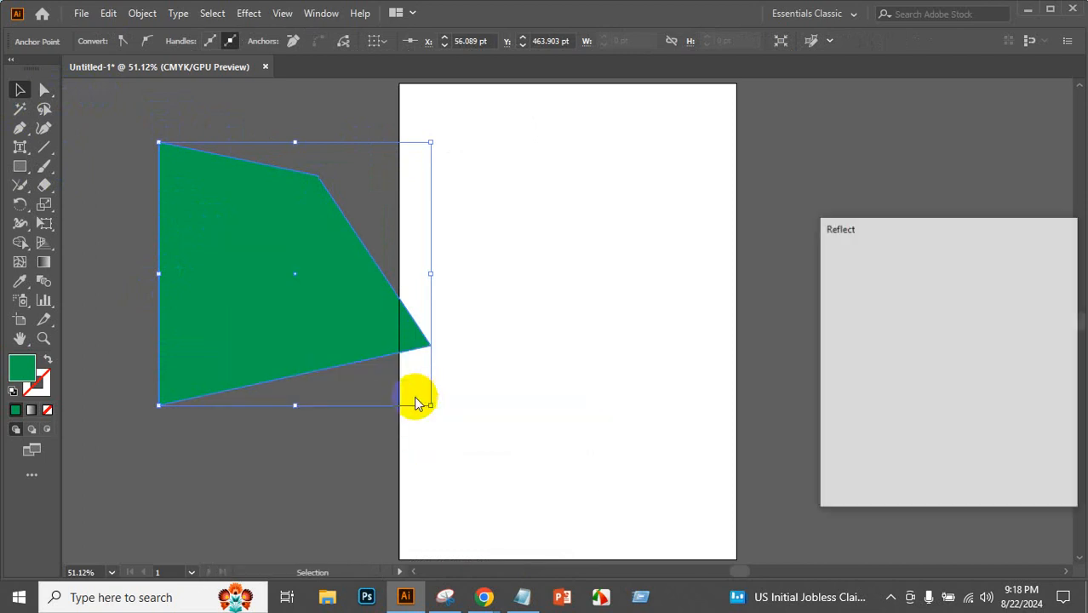
pyautogui.click(949, 472)
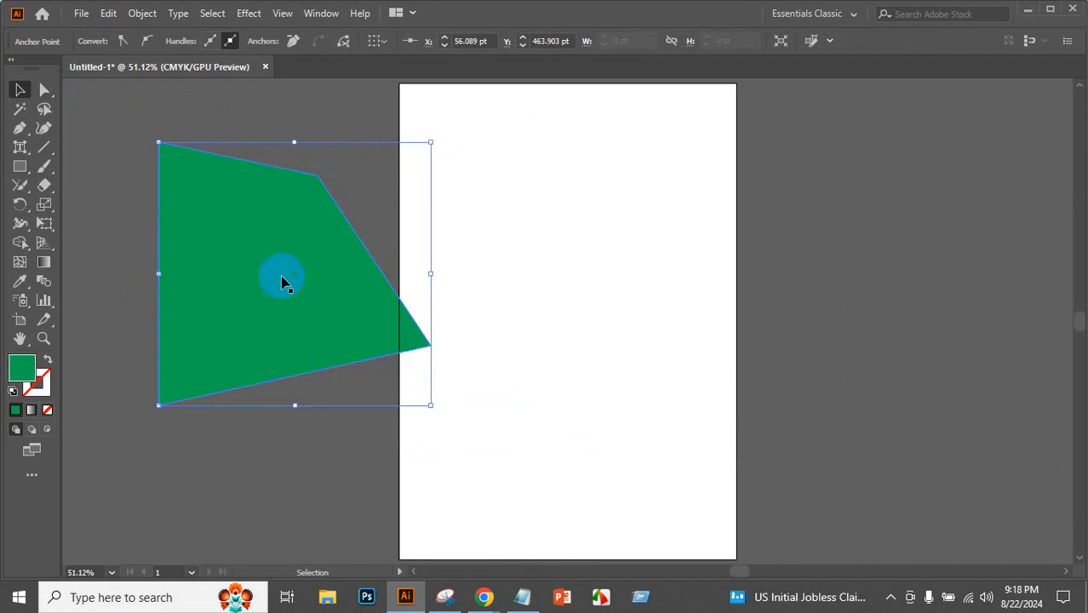
# - Move the four-sided shape onto the upper part of the artboard and reflect it across the vertical axis
pyautogui.moveTo(282, 282); pyautogui.dragTo(524, 250)
pyautogui.rightClick(524, 235)
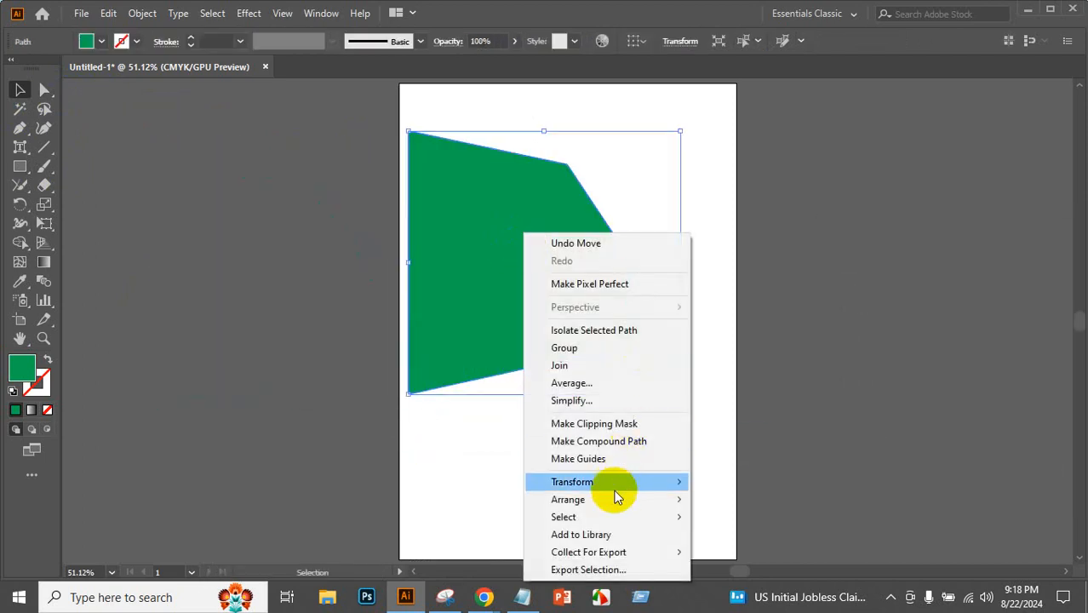
pyautogui.moveTo(615, 484)
pyautogui.click(745, 402)
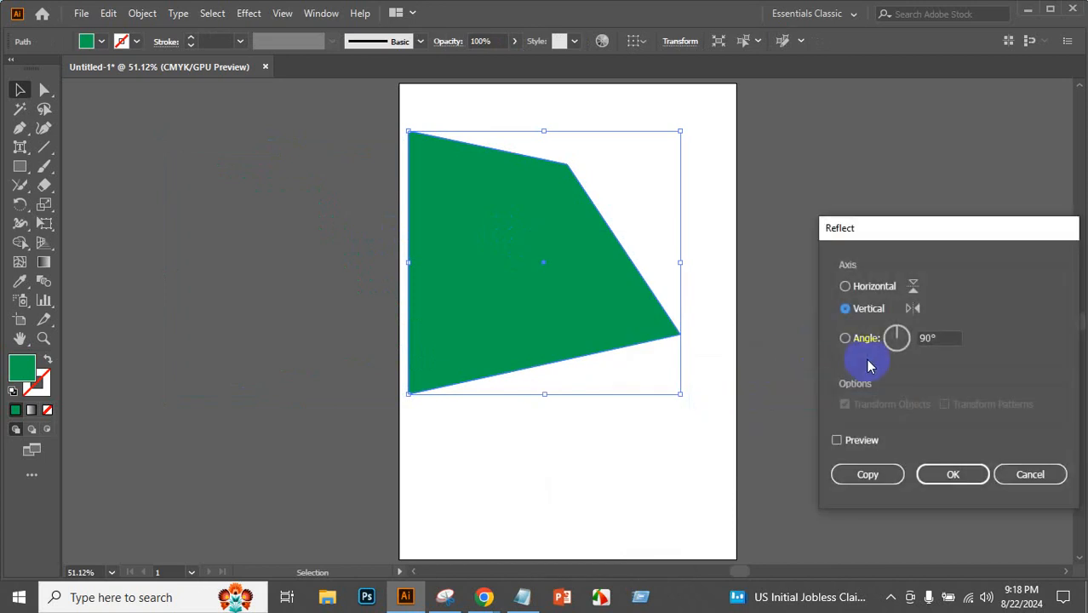
pyautogui.click(952, 472)
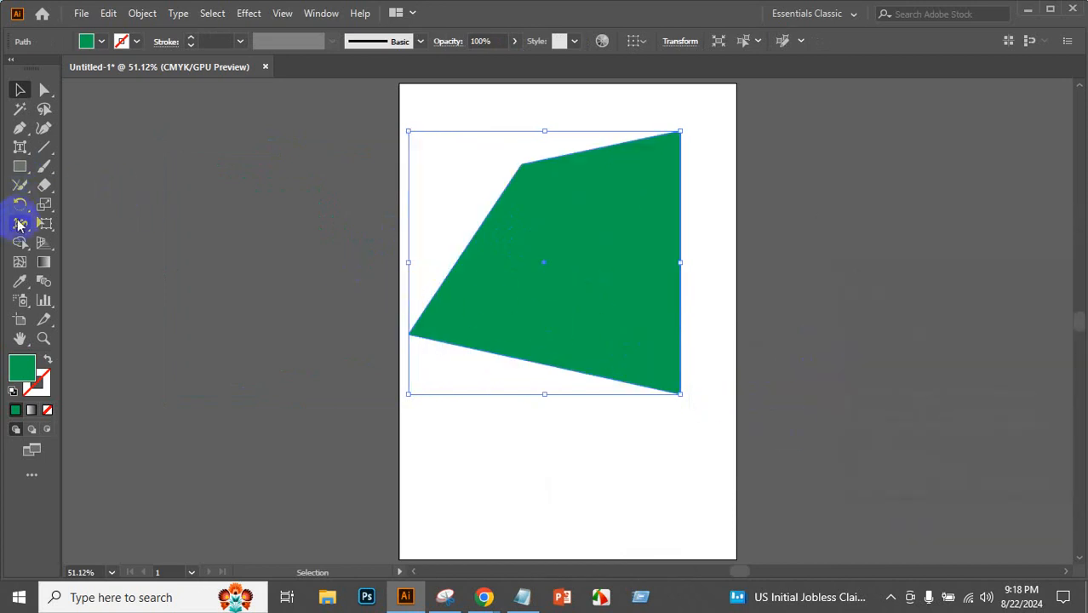
# - Reflect the shape freehand around its centre with the Reflect tool, pulling its upper-right anchor toward the artboard's upper-left corner
pyautogui.rightClick(20, 224)
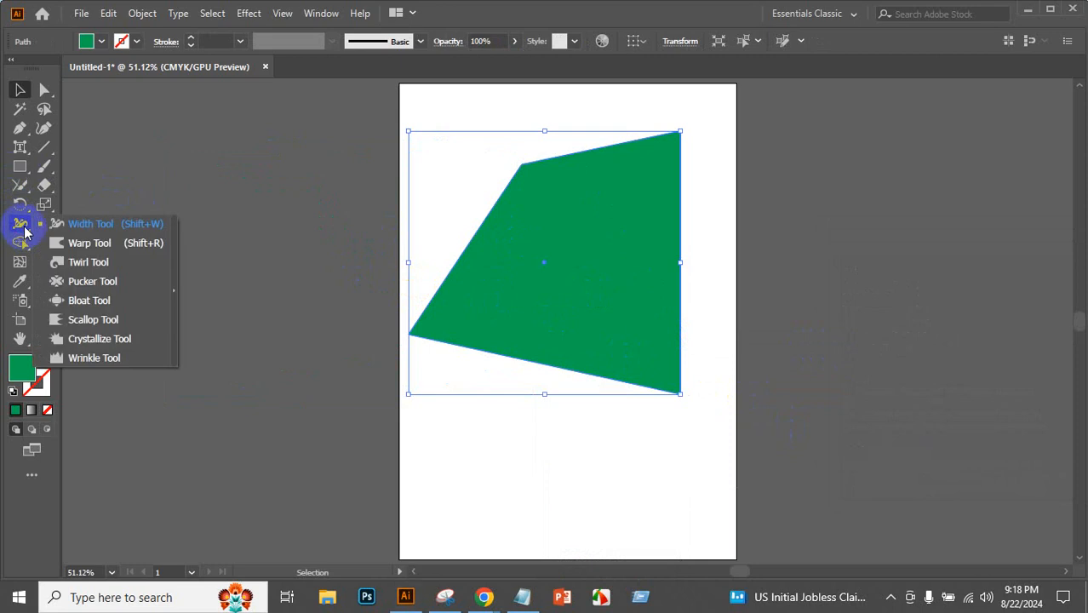
pyautogui.rightClick(21, 205)
pyautogui.click(81, 225)
pyautogui.click(543, 262)
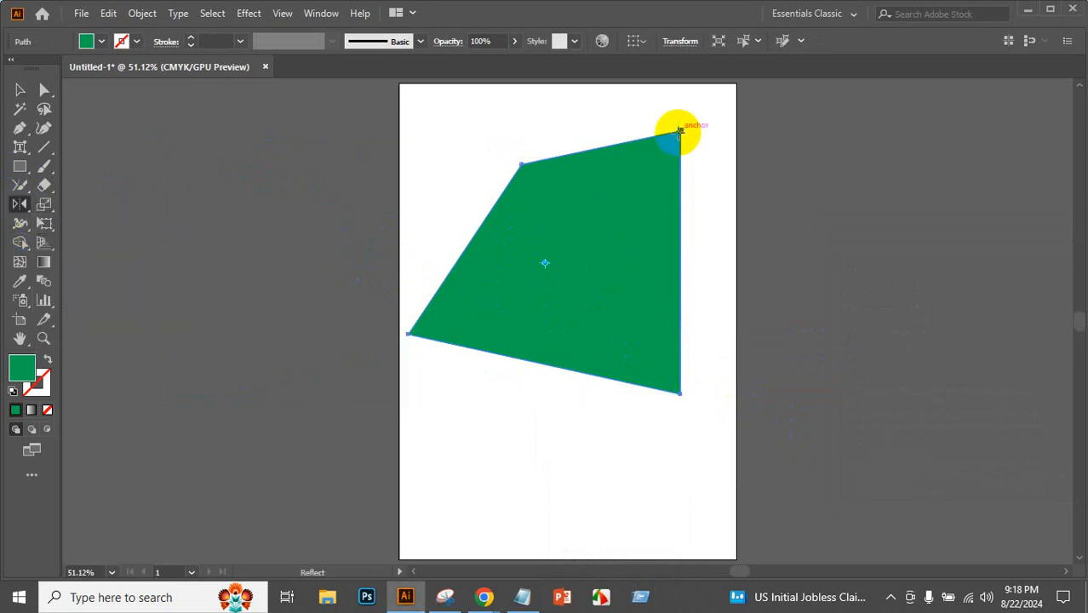
pyautogui.moveTo(680, 131); pyautogui.dragTo(415, 98)
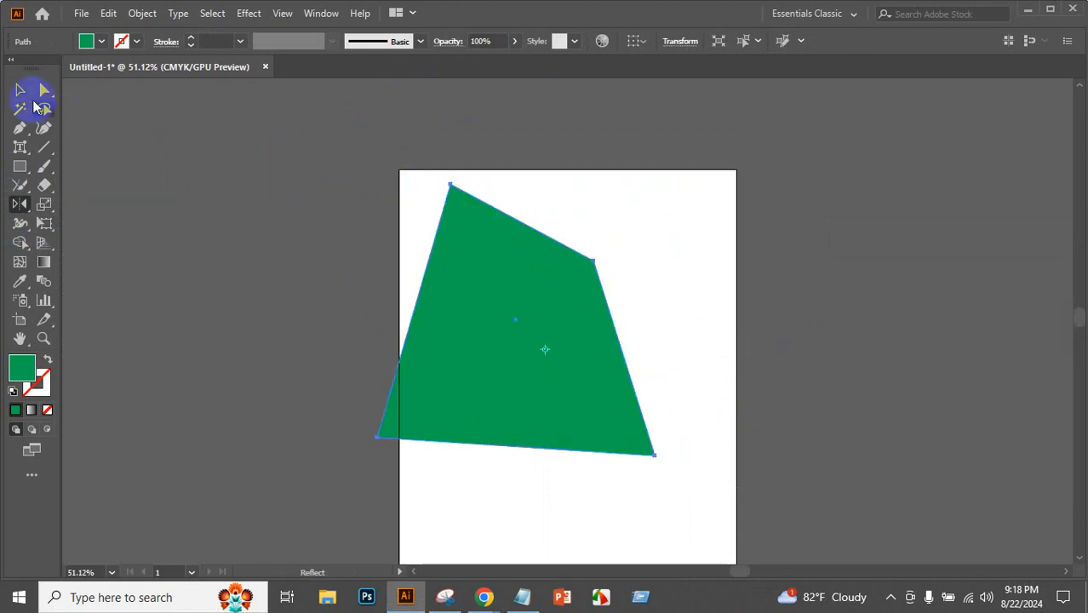
# - Move the reflected shape up and to the right on the artboard, and delete it
pyautogui.click(23, 92)
pyautogui.click(142, 13)
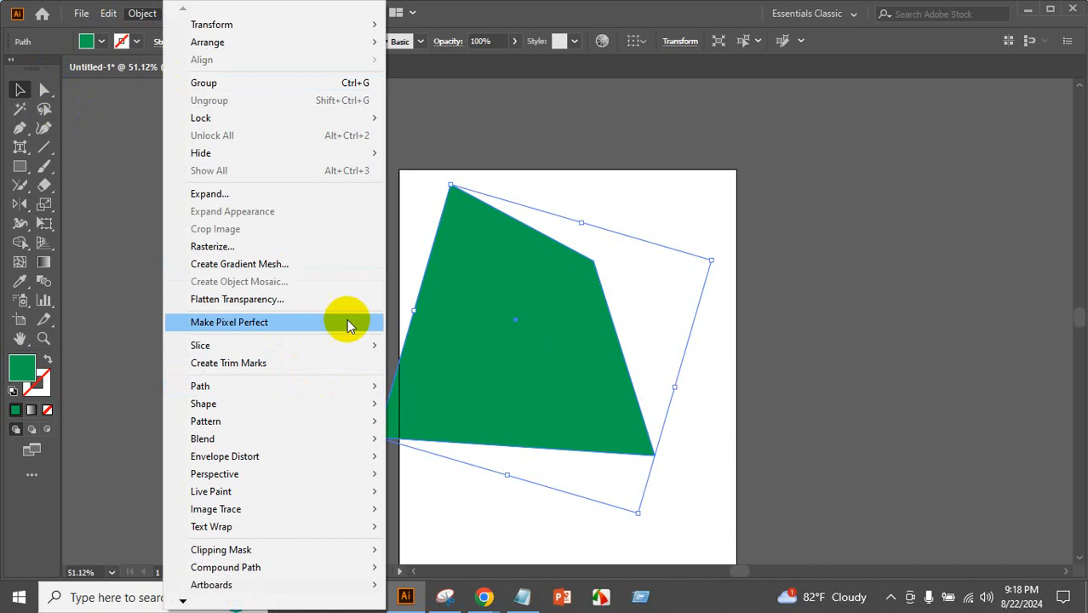
pyautogui.click(26, 92)
pyautogui.click(654, 198)
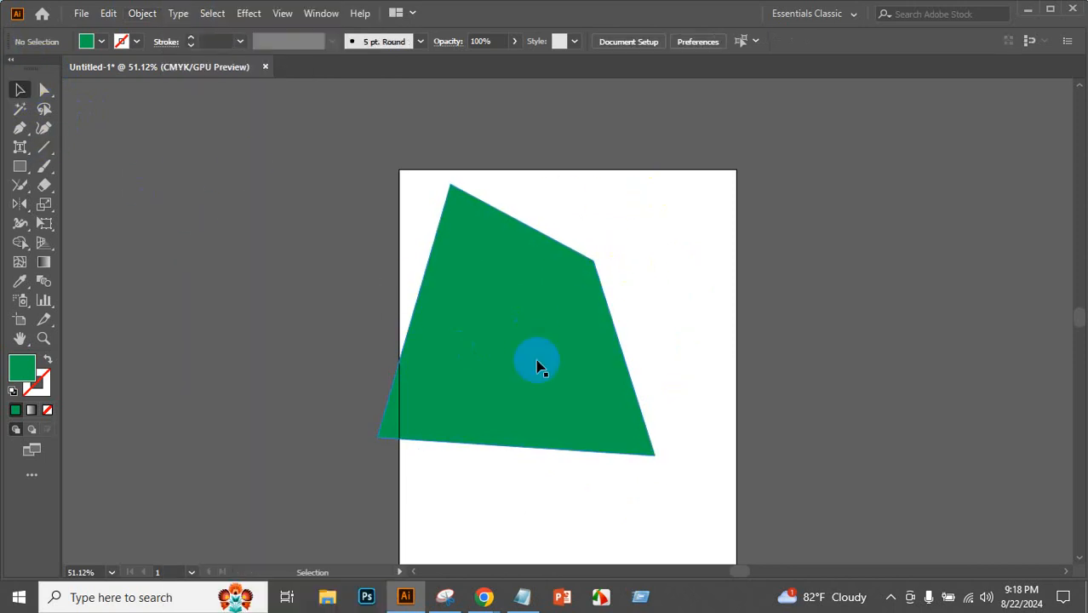
pyautogui.moveTo(536, 366); pyautogui.dragTo(608, 313)
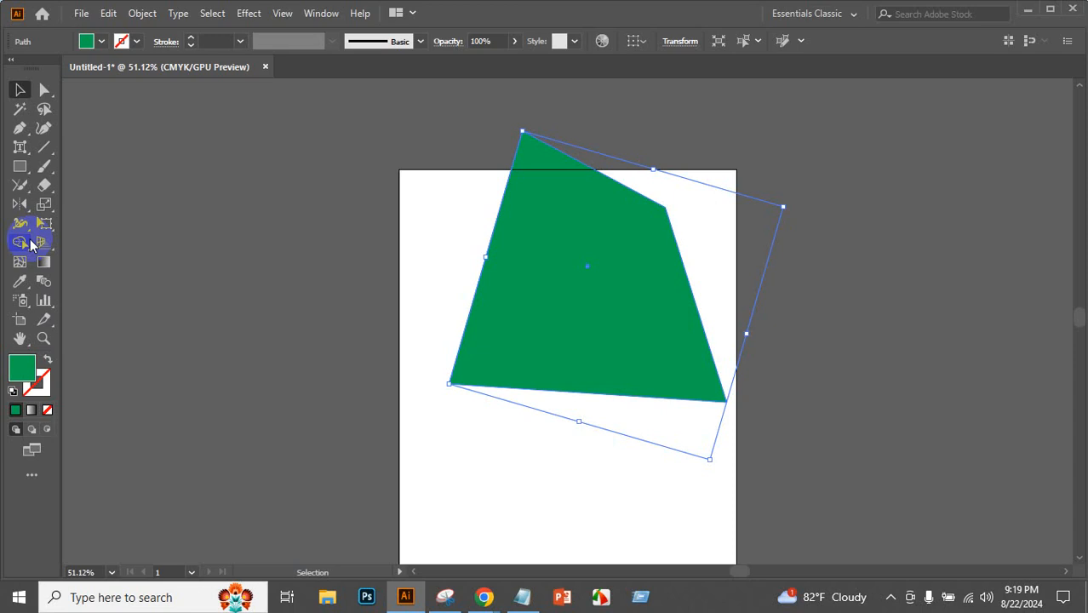
pyautogui.moveTo(555, 266); pyautogui.dragTo(477, 287)
pyautogui.press('Delete')
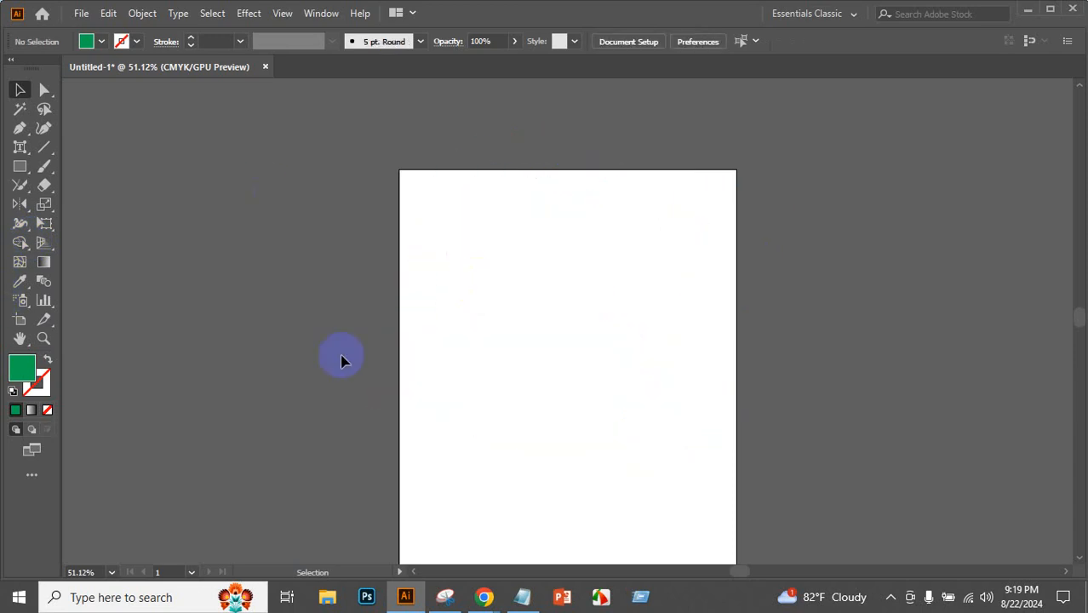
# - Draw a green rectangle slightly left of the artboard's middle, a little wider than it is tall
pyautogui.click(25, 244)
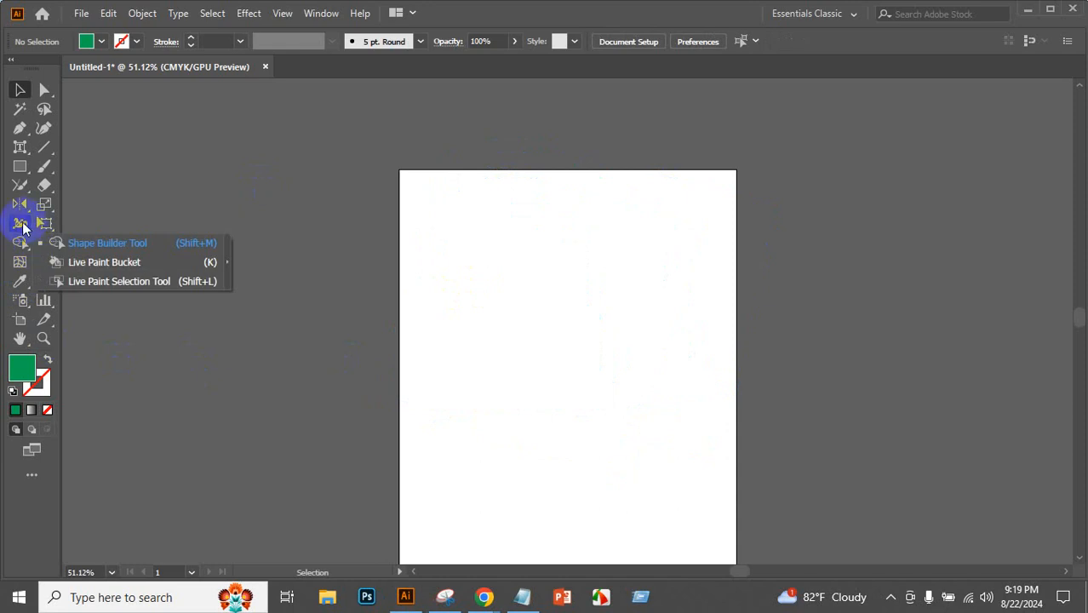
pyautogui.click(19, 223)
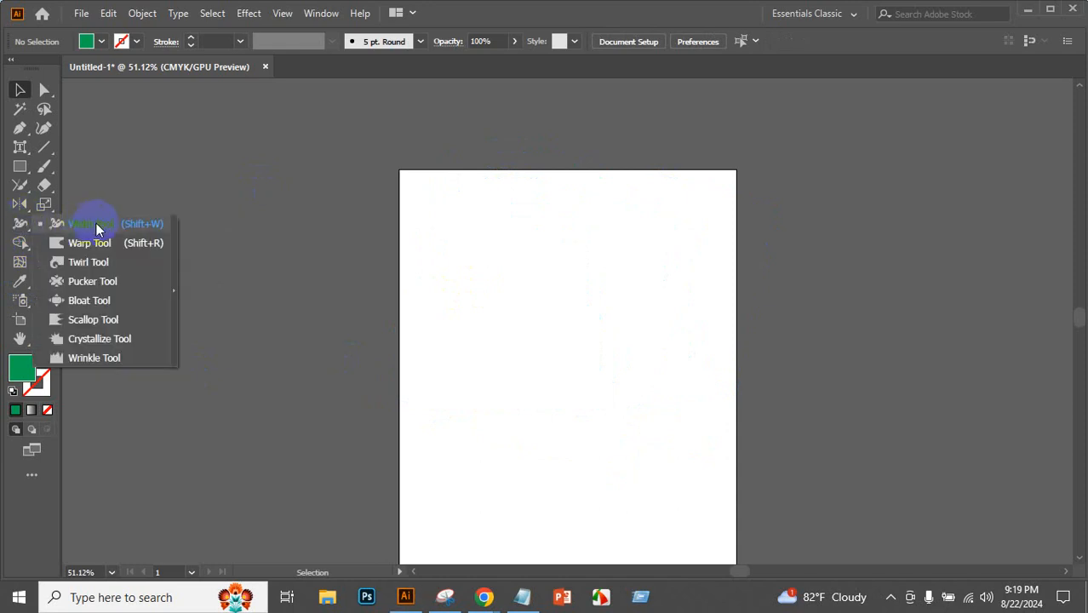
pyautogui.click(20, 168)
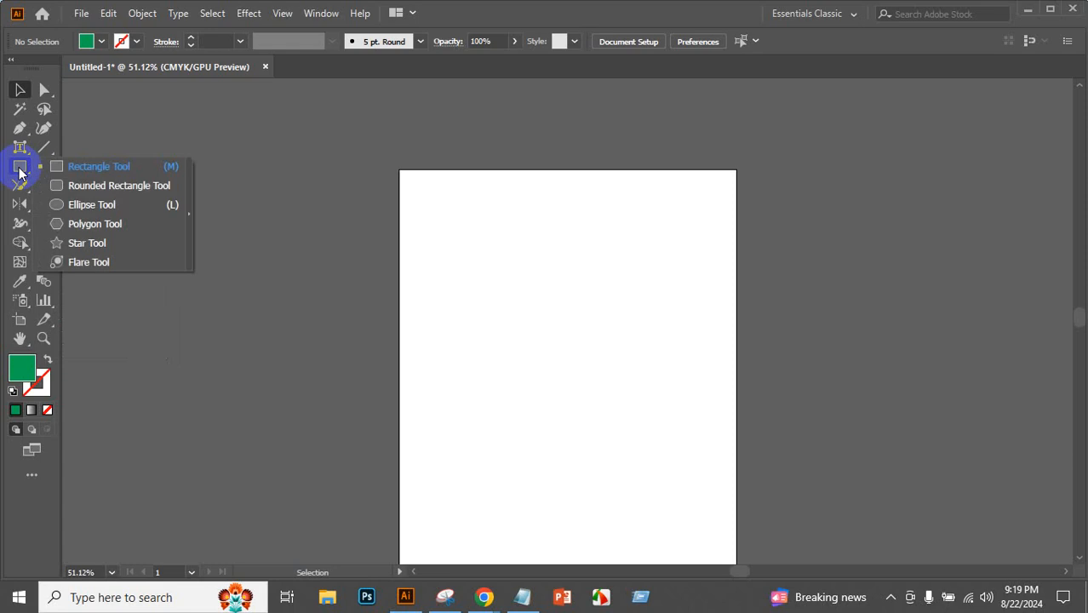
pyautogui.click(70, 168)
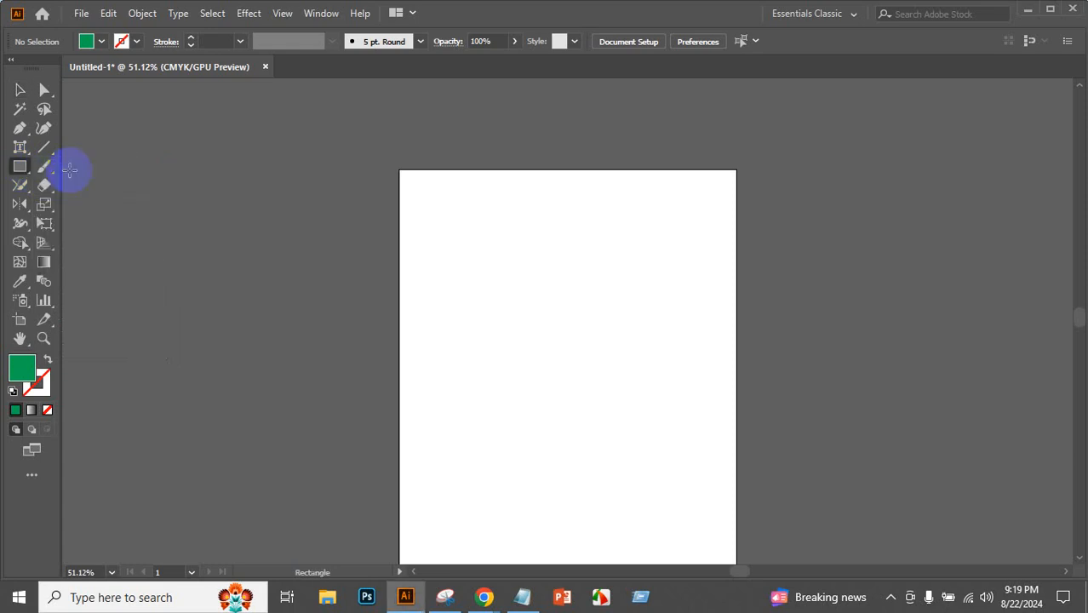
pyautogui.scroll(-5, 236, 260)
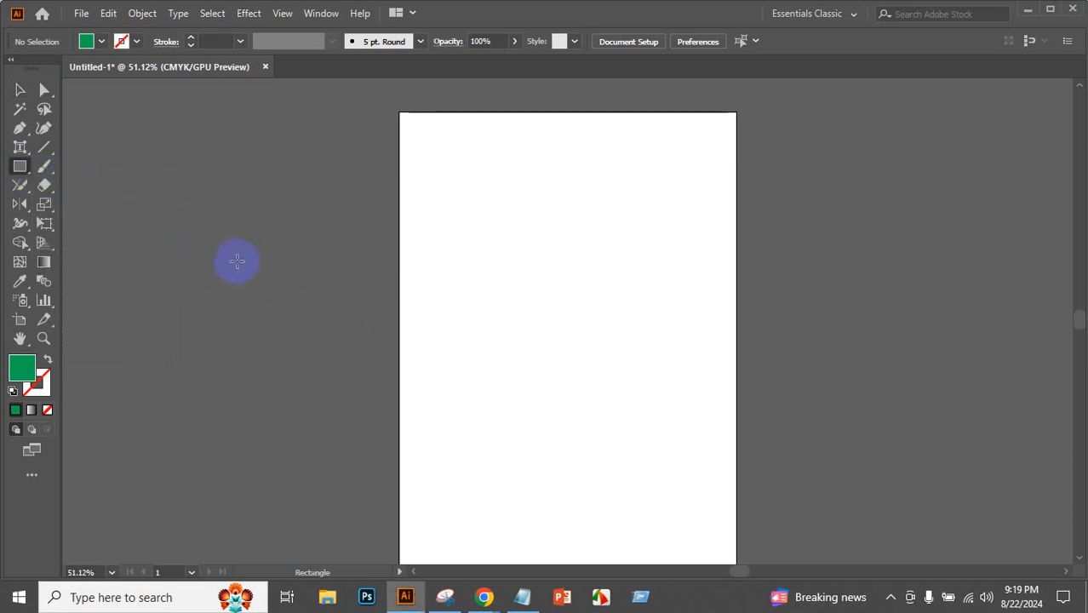
pyautogui.scroll(1, 472, 248)
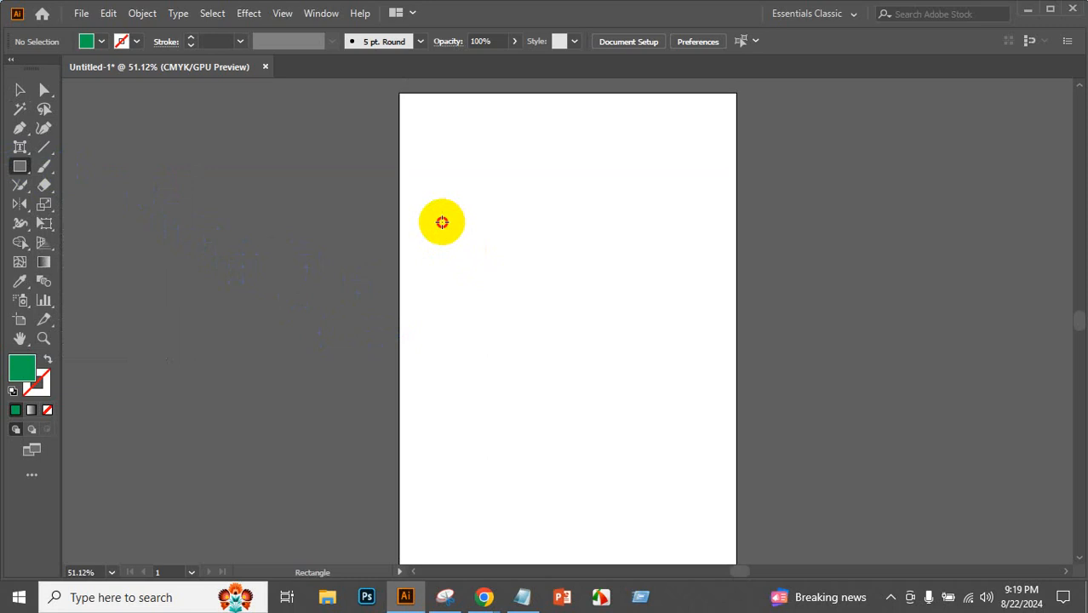
pyautogui.moveTo(441, 221)
pyautogui.mouseDown()
pyautogui.moveTo(624, 355)
pyautogui.moveTo(635, 380)
pyautogui.mouseUp()
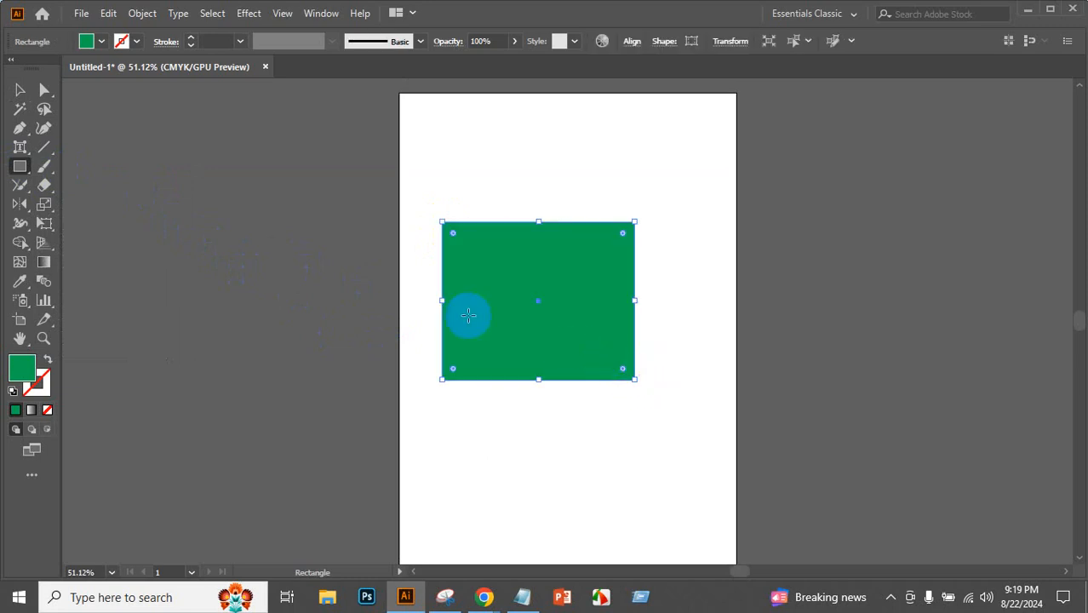
# - Try the Width tool on the rectangle's upper-right corner, and give the rectangle an 8 pt yellow stroke
pyautogui.moveTo(19, 224); pyautogui.dragTo(59, 226)
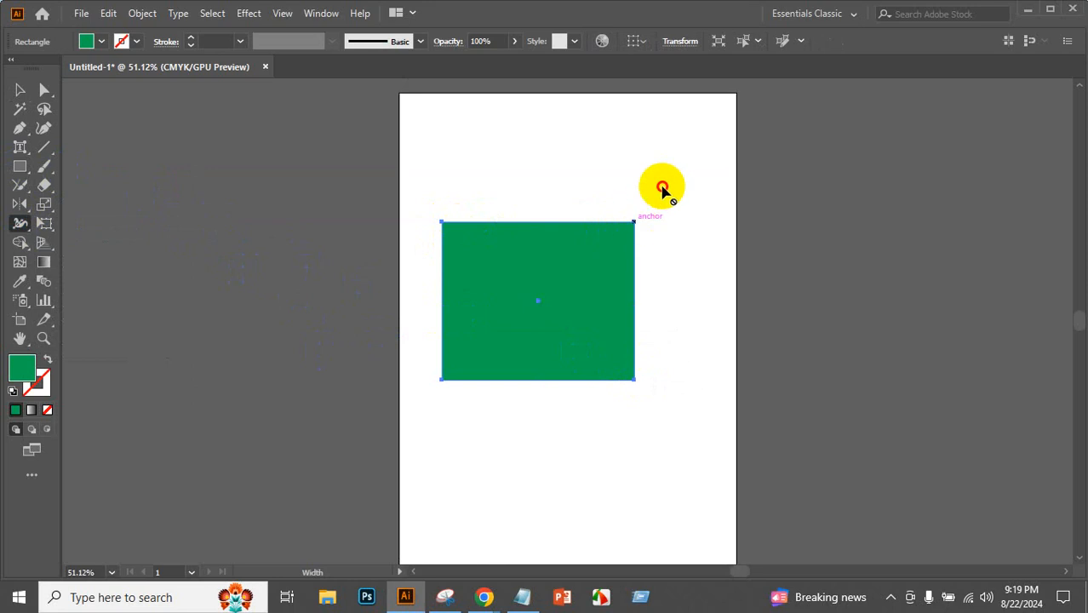
pyautogui.click(644, 218)
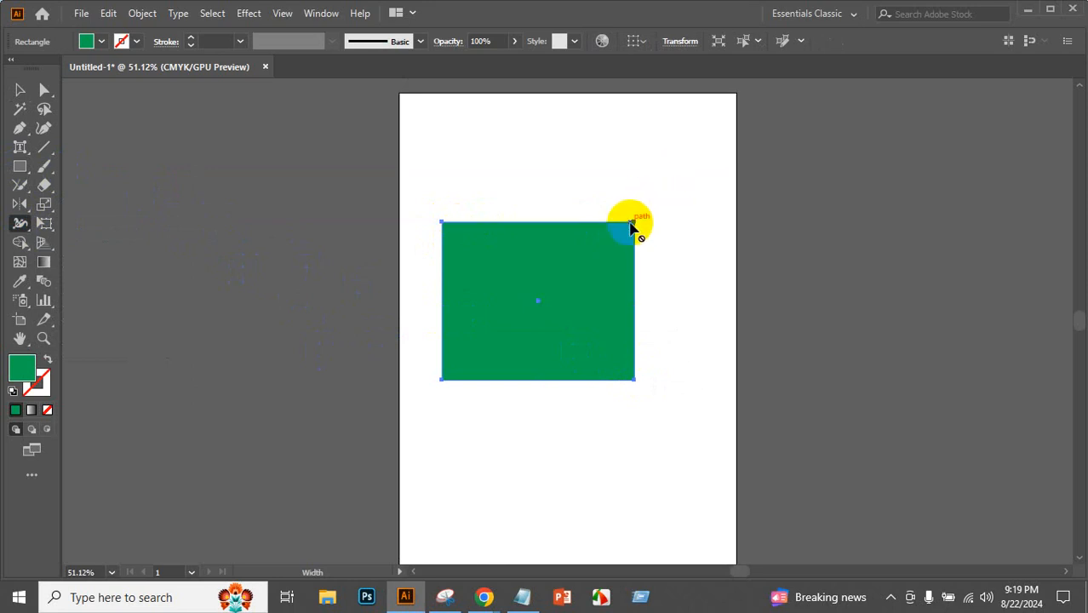
pyautogui.click(132, 49)
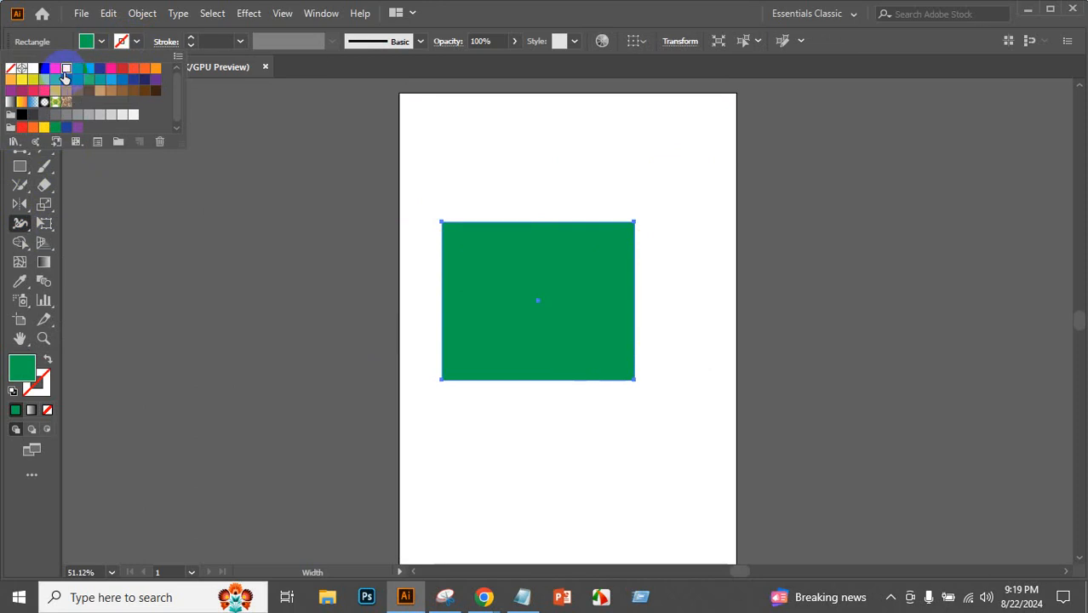
pyautogui.click(65, 68)
pyautogui.click(191, 38)
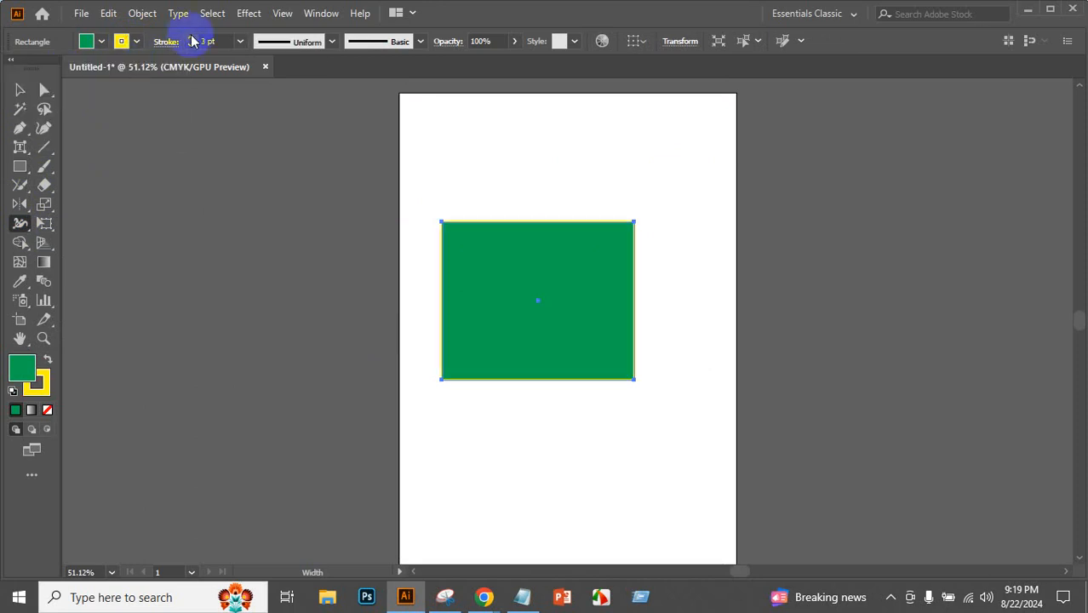
pyautogui.click(191, 38)
pyautogui.click(192, 38)
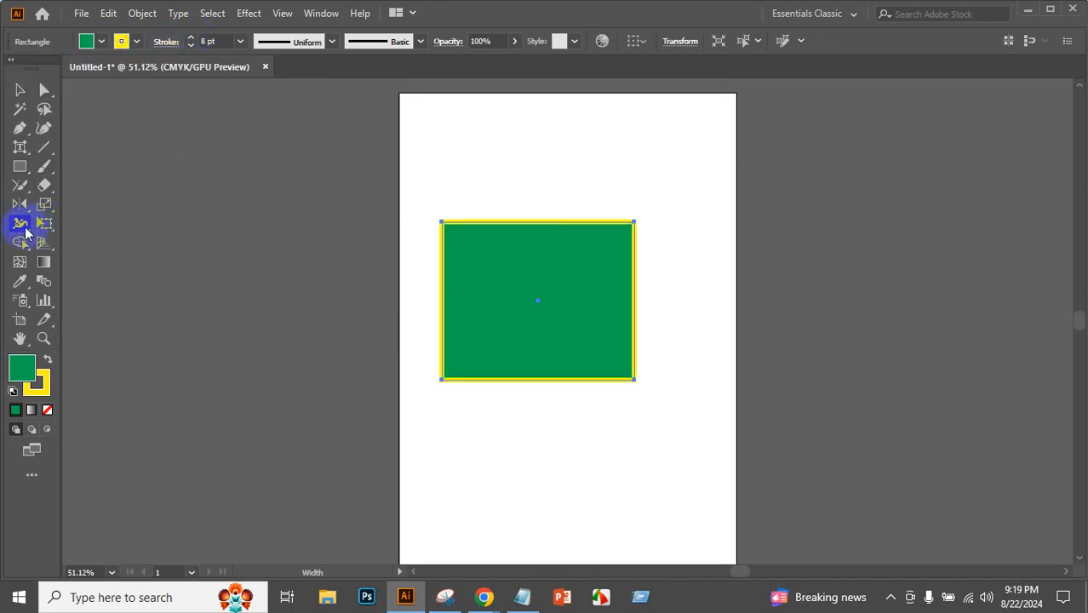
# - Widen the yellow stroke at the rectangle's upper-right corner to about 279 pt with the Width tool, and delete the rectangle
pyautogui.moveTo(26, 233); pyautogui.dragTo(87, 226)
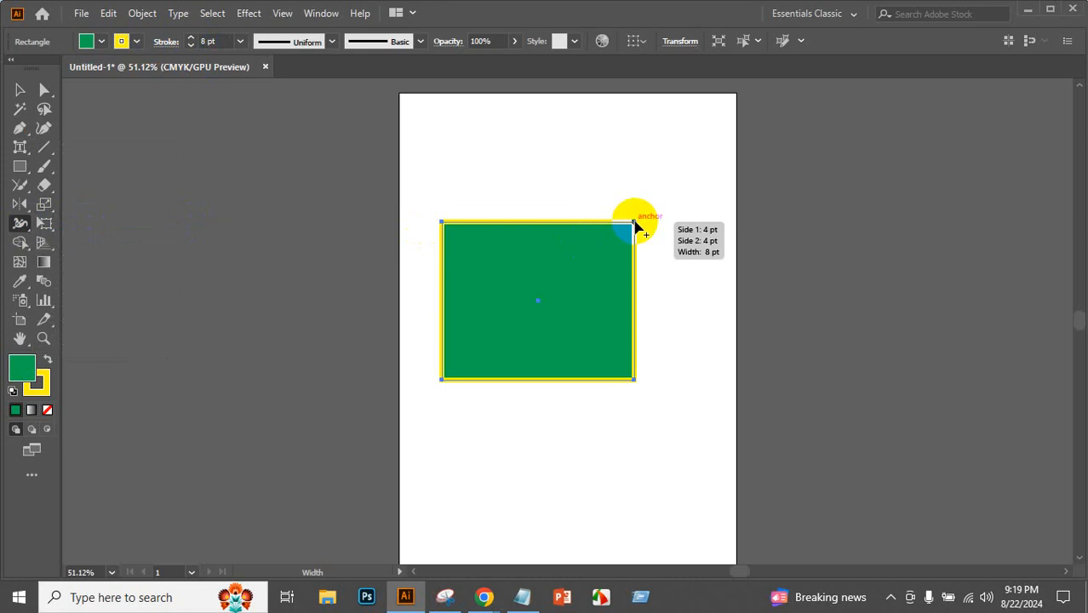
pyautogui.moveTo(635, 226)
pyautogui.mouseDown()
pyautogui.moveTo(697, 171)
pyautogui.moveTo(588, 270)
pyautogui.mouseUp()
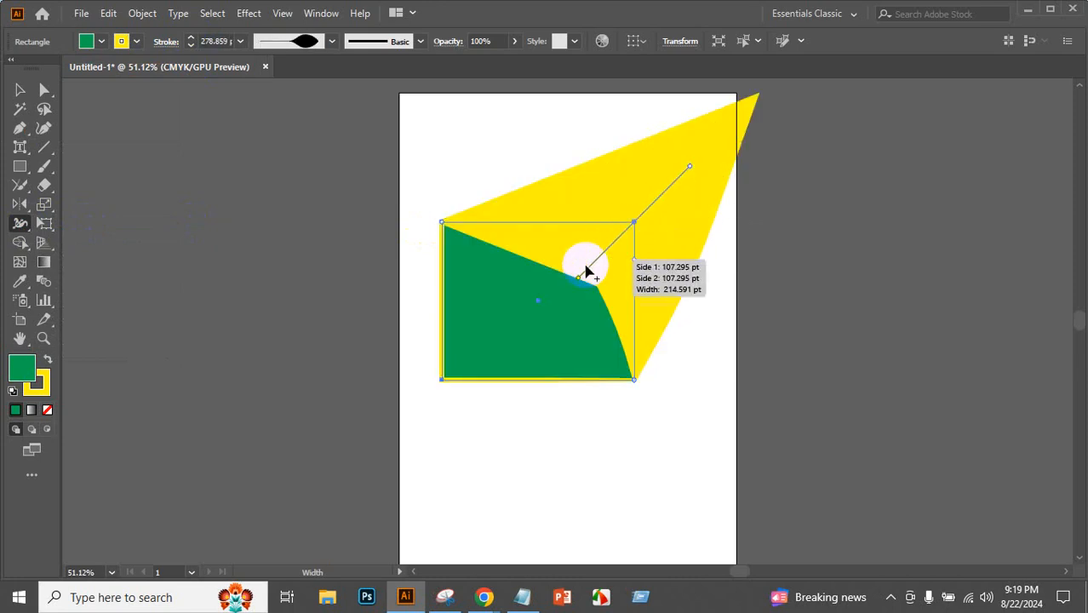
pyautogui.click(542, 302)
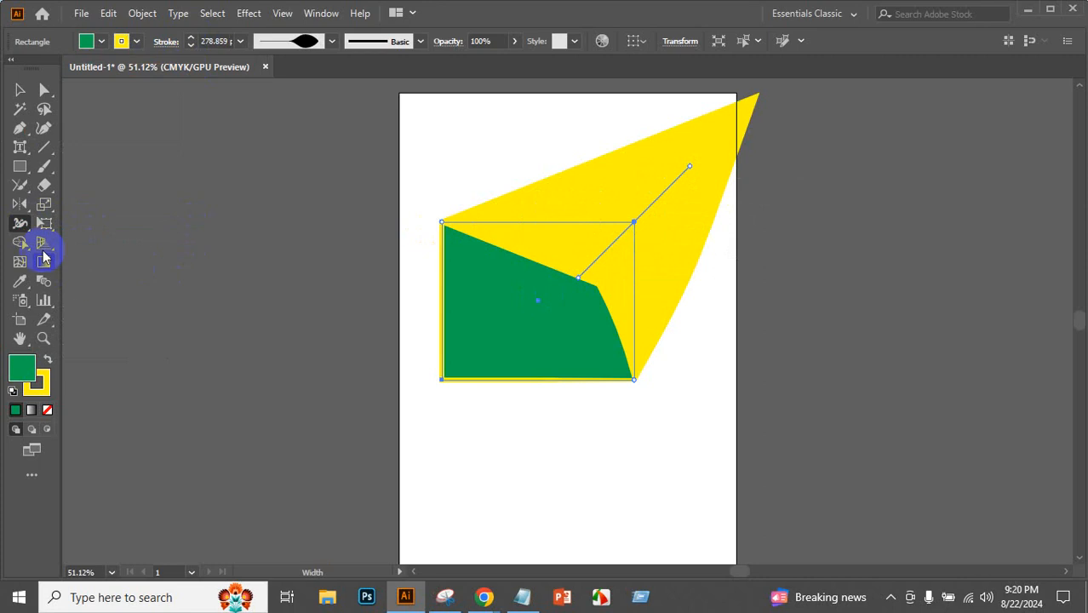
pyautogui.click(20, 92)
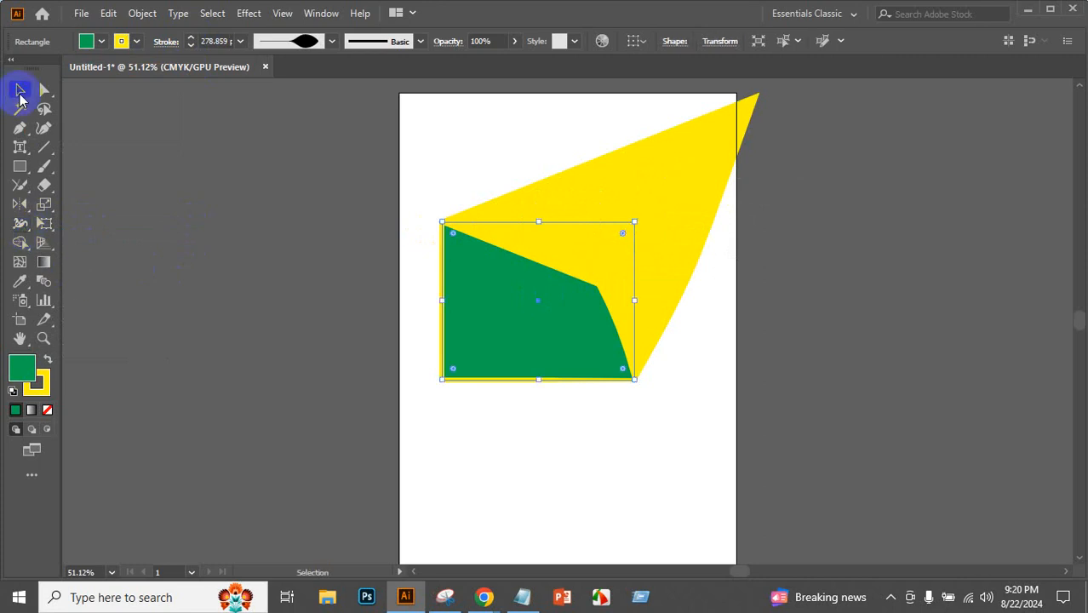
pyautogui.press('Delete')
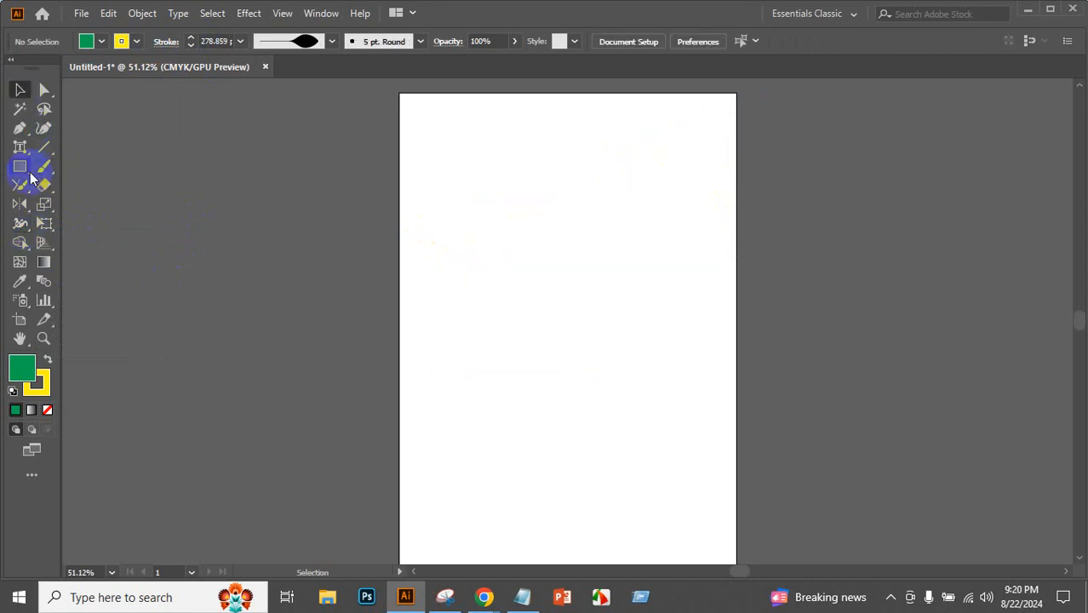
# - Draw a wide green rectangle across the artboard's left edge and distort its outline into waves with the Warp tool
pyautogui.moveTo(20, 166); pyautogui.dragTo(73, 171)
pyautogui.moveTo(298, 236); pyautogui.dragTo(537, 378)
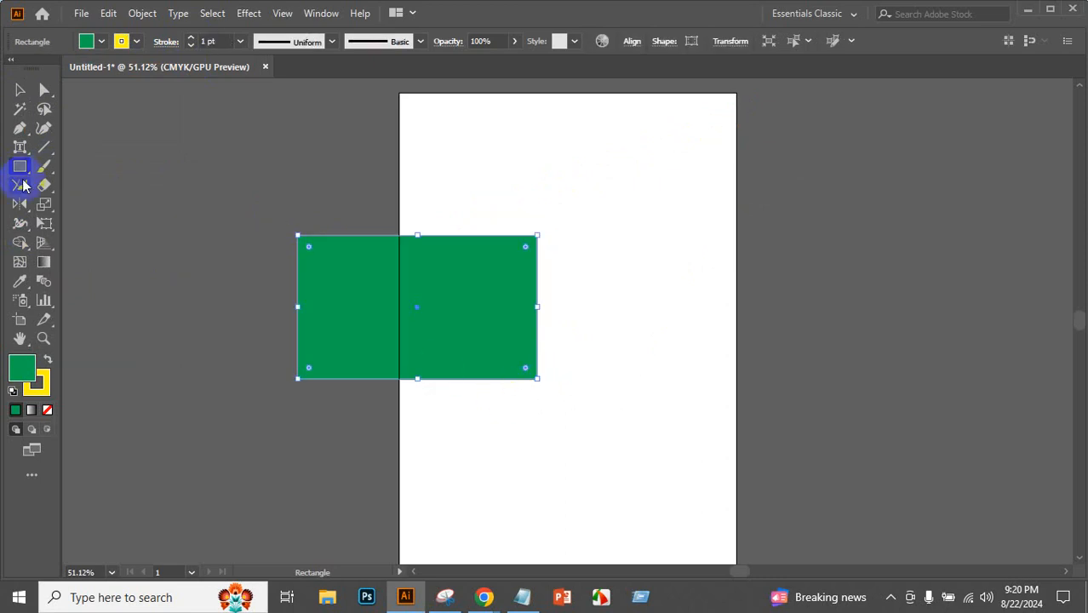
pyautogui.moveTo(29, 230); pyautogui.dragTo(69, 252)
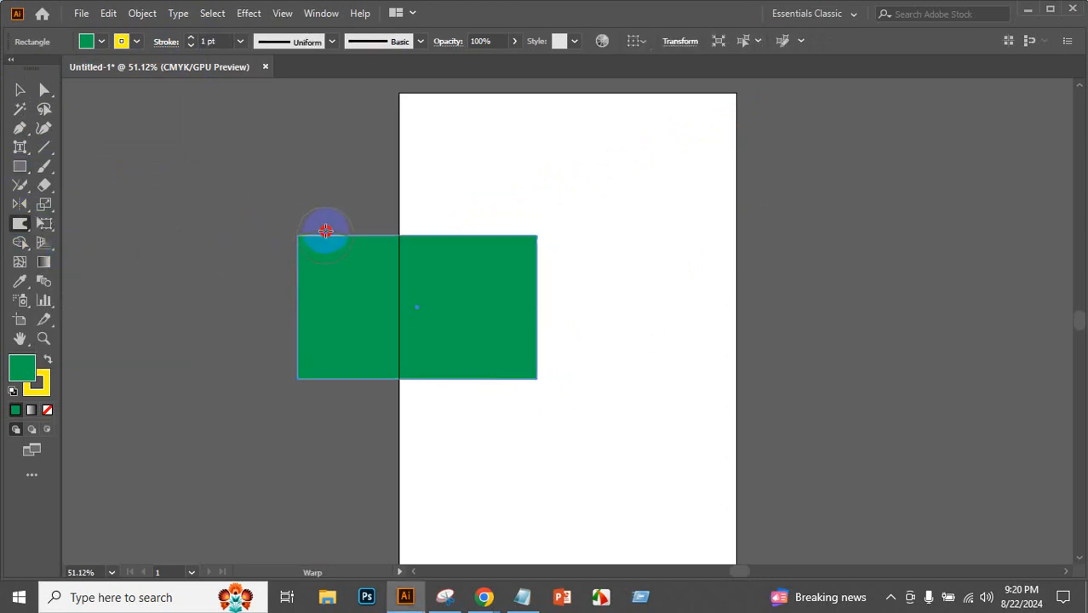
pyautogui.moveTo(327, 213)
pyautogui.mouseDown()
pyautogui.moveTo(384, 245)
pyautogui.moveTo(382, 261)
pyautogui.moveTo(446, 246)
pyautogui.moveTo(444, 226)
pyautogui.moveTo(503, 215)
pyautogui.moveTo(564, 273)
pyautogui.moveTo(574, 331)
pyautogui.moveTo(486, 413)
pyautogui.moveTo(435, 414)
pyautogui.mouseUp()
pyautogui.moveTo(395, 356)
pyautogui.mouseDown()
pyautogui.moveTo(356, 357)
pyautogui.moveTo(333, 397)
pyautogui.moveTo(298, 378)
pyautogui.moveTo(336, 334)
pyautogui.moveTo(334, 321)
pyautogui.moveTo(290, 312)
pyautogui.moveTo(320, 291)
pyautogui.moveTo(288, 278)
pyautogui.moveTo(305, 252)
pyautogui.mouseUp()
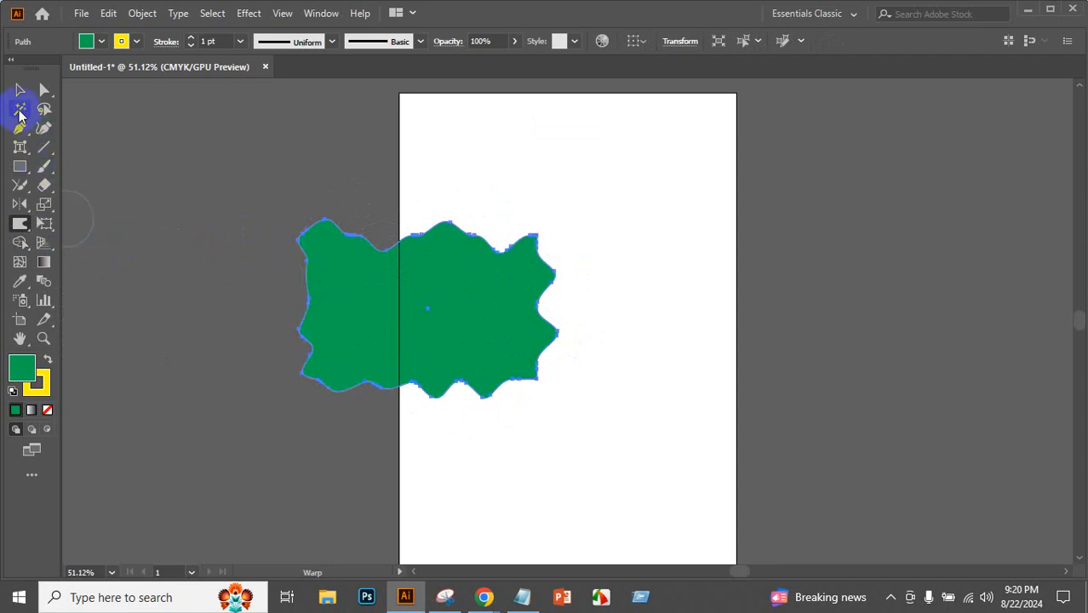
pyautogui.click(20, 91)
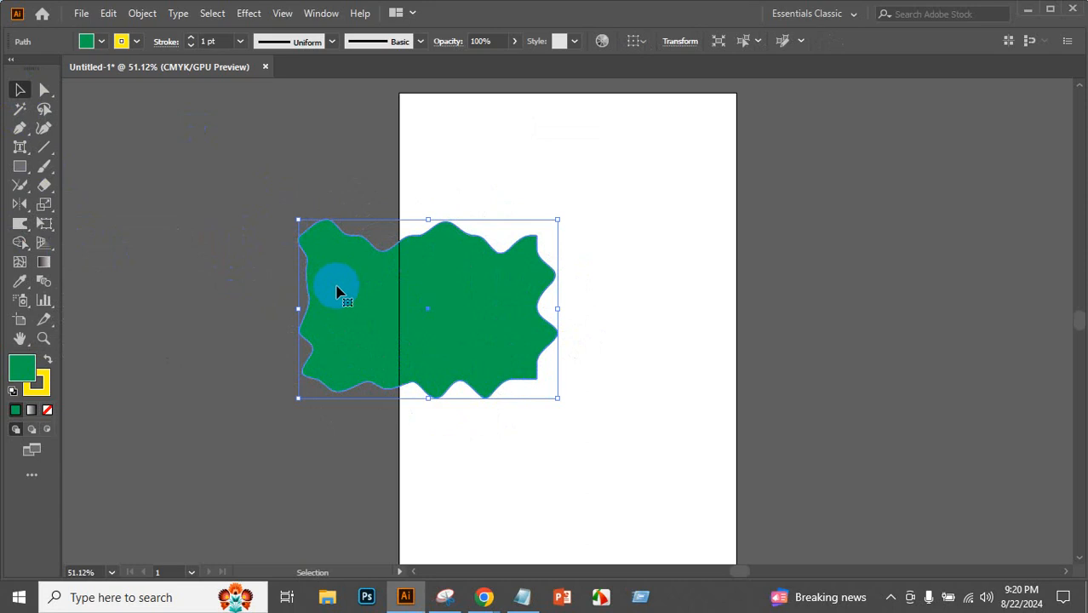
# - Delete the warped shape and draw a wide green rectangle across the artboard's left edge
pyautogui.press('Delete')
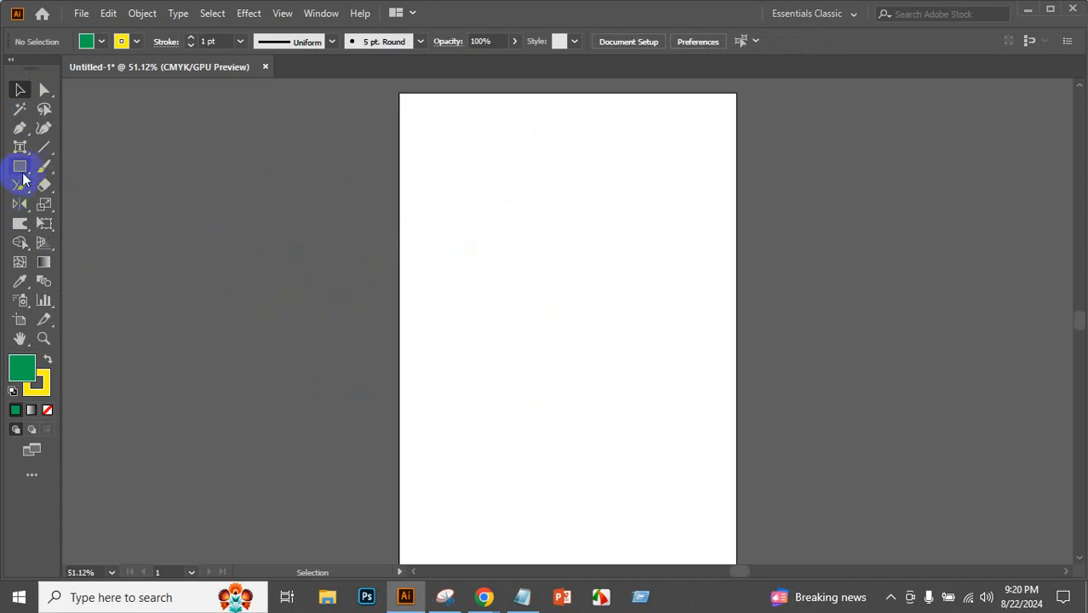
pyautogui.moveTo(200, 185); pyautogui.dragTo(520, 378)
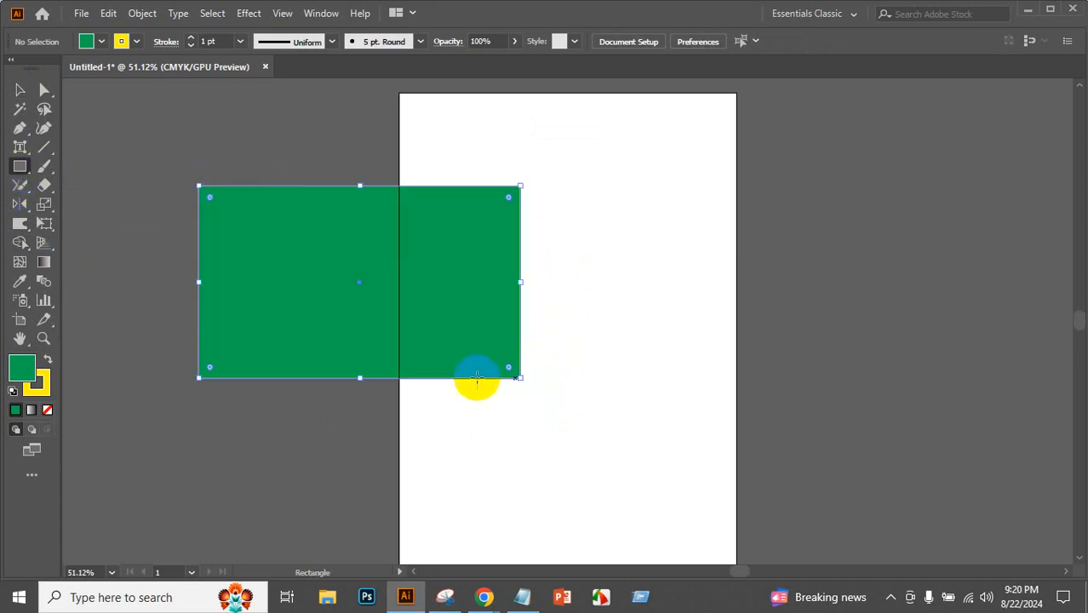
# - Curl the rectangle's four corners and one spot on its upper edge into spirals with the Twirl tool
pyautogui.click(20, 222)
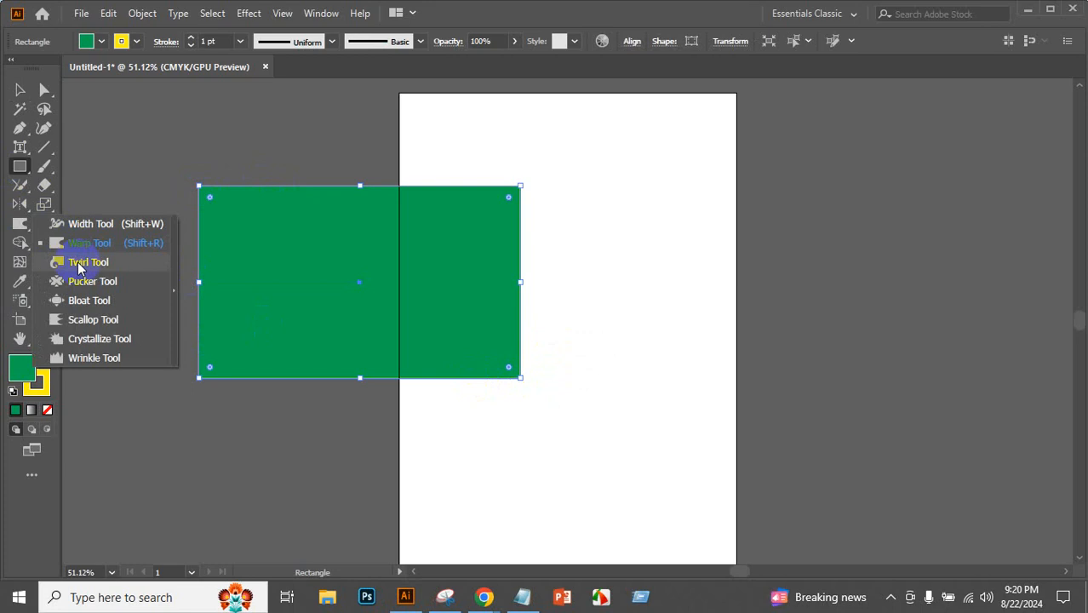
pyautogui.click(79, 265)
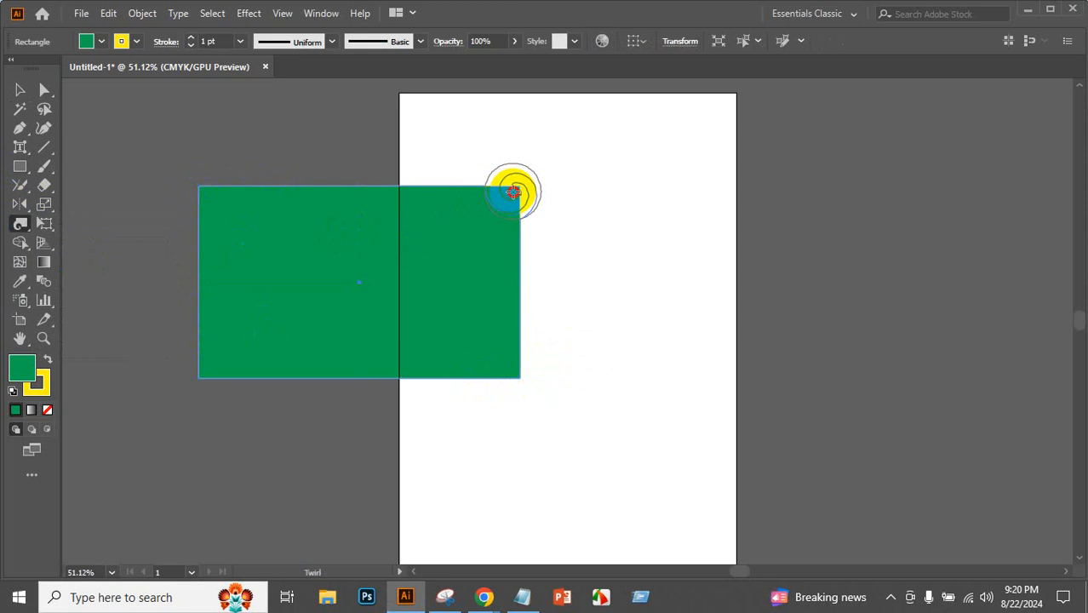
pyautogui.click(513, 192)
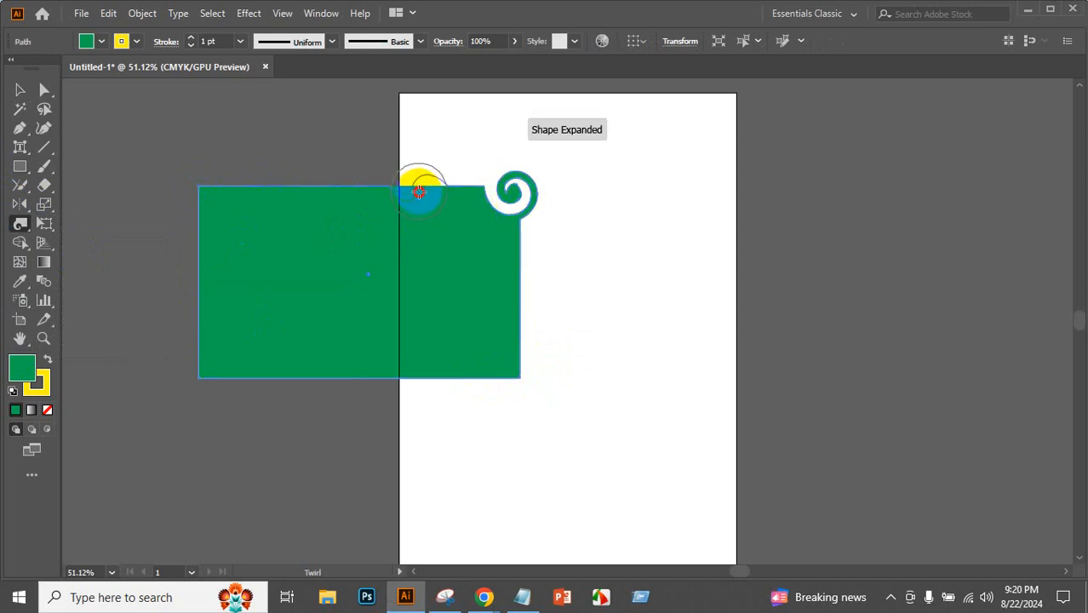
pyautogui.click(418, 192)
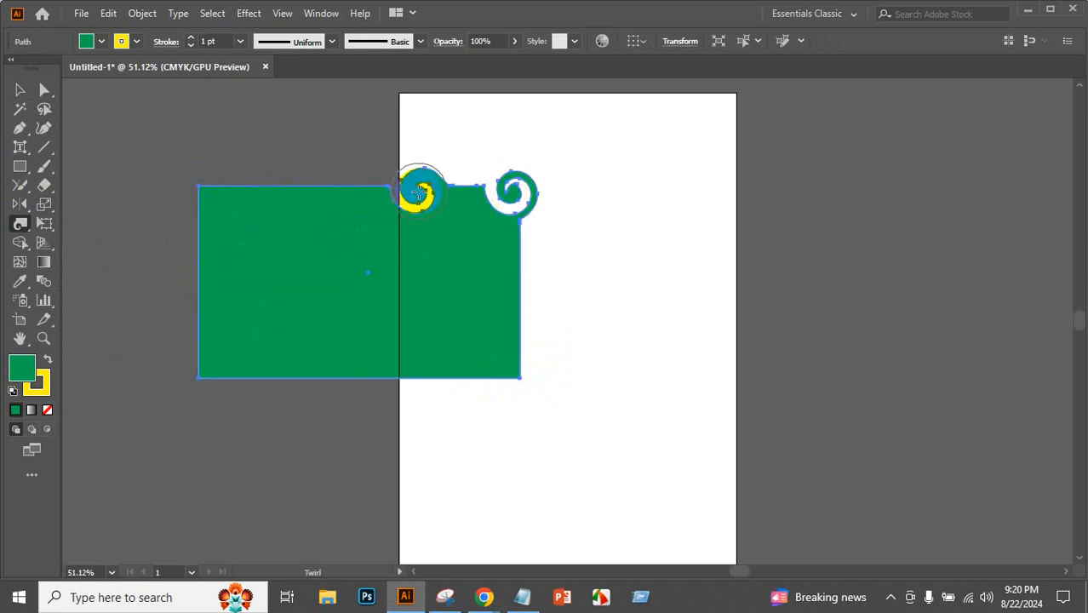
pyautogui.click(207, 195)
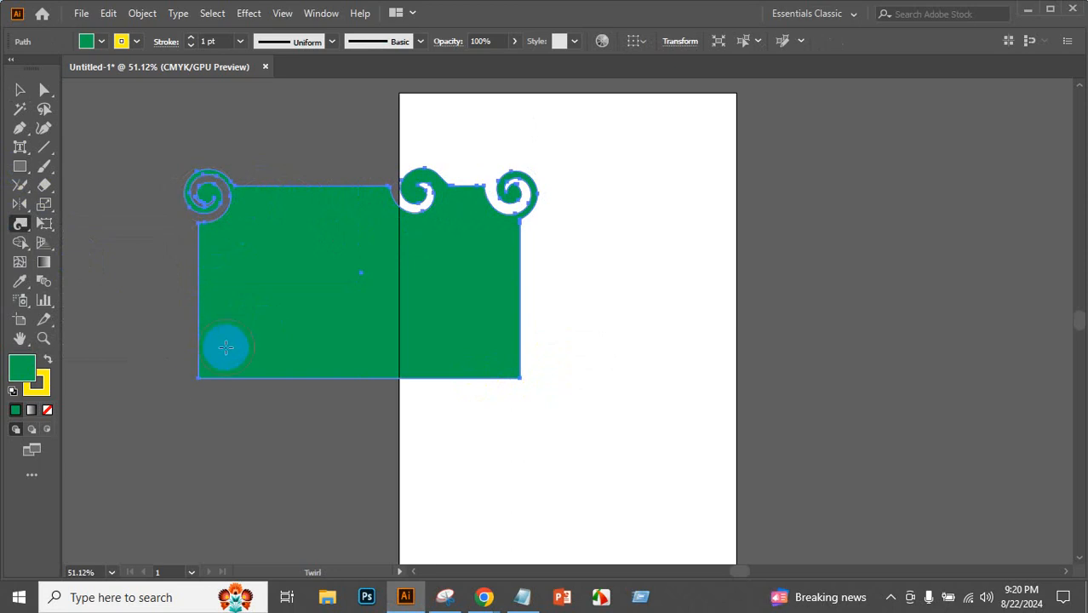
pyautogui.click(207, 367)
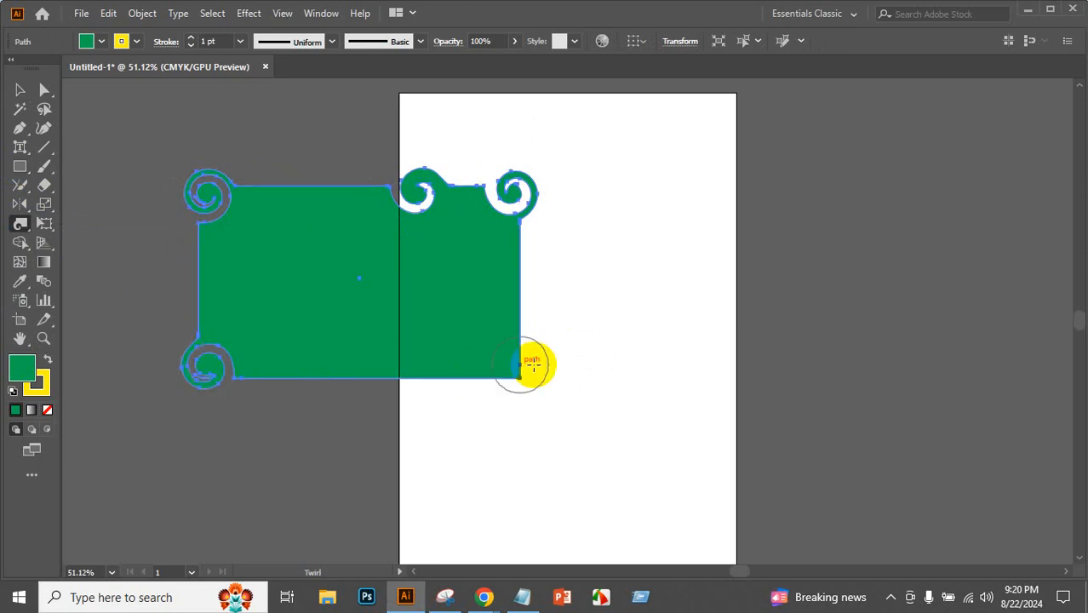
pyautogui.click(511, 367)
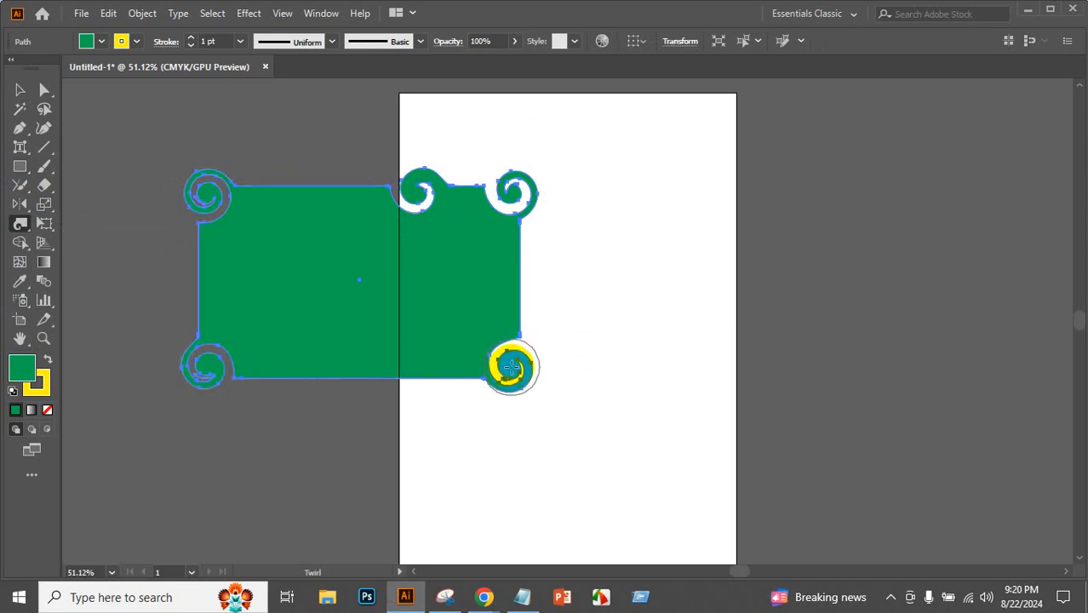
# - Delete the twirled shape and draw a new green rectangle roughly centred on the artboard's left edge
pyautogui.click(21, 87)
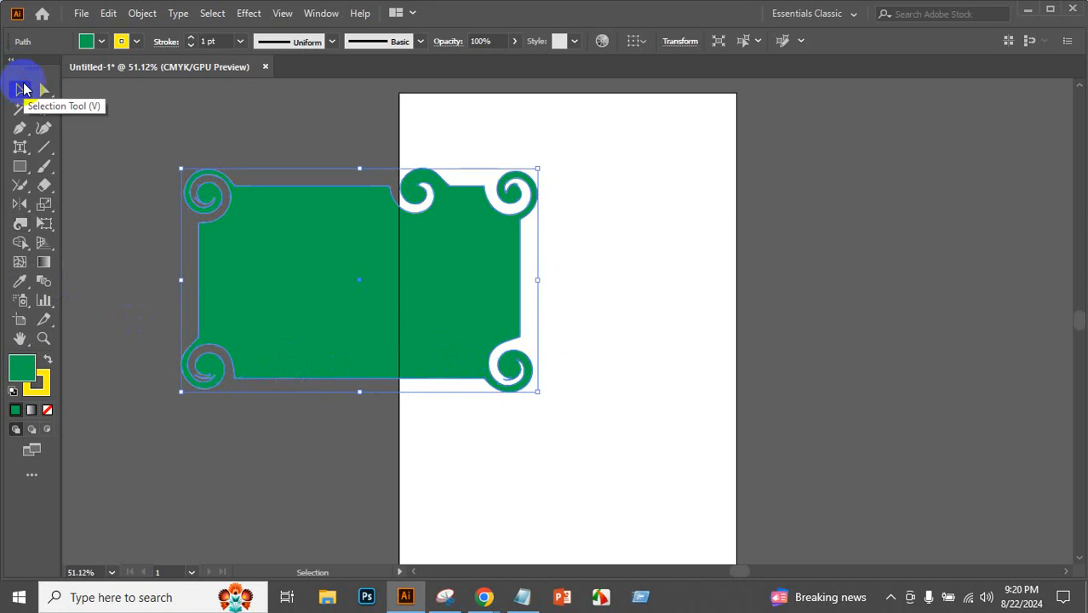
pyautogui.press('Delete')
pyautogui.click(20, 166)
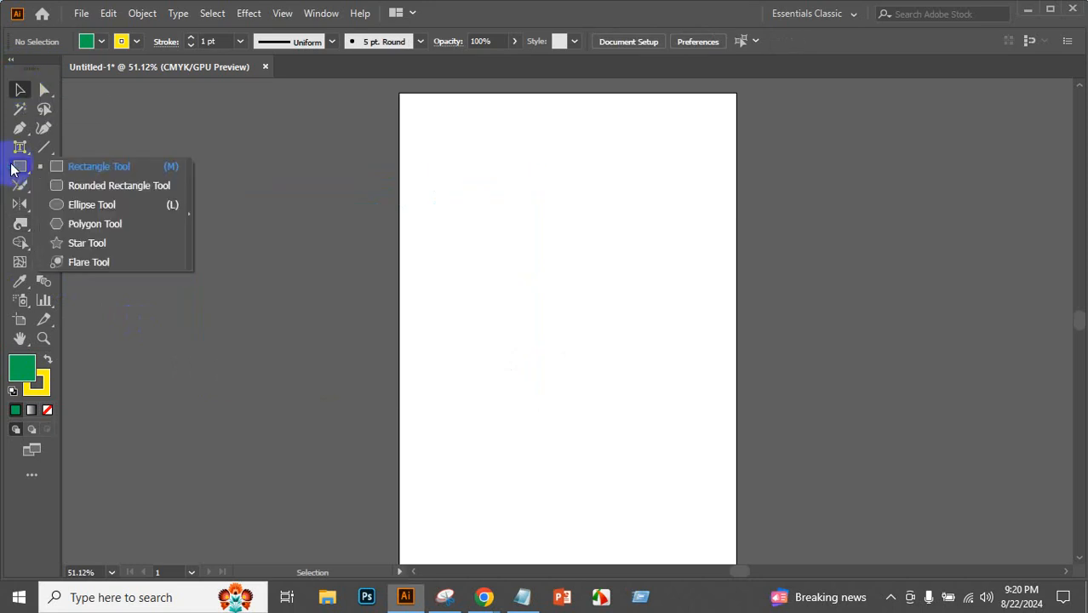
pyautogui.moveTo(245, 227); pyautogui.dragTo(557, 413)
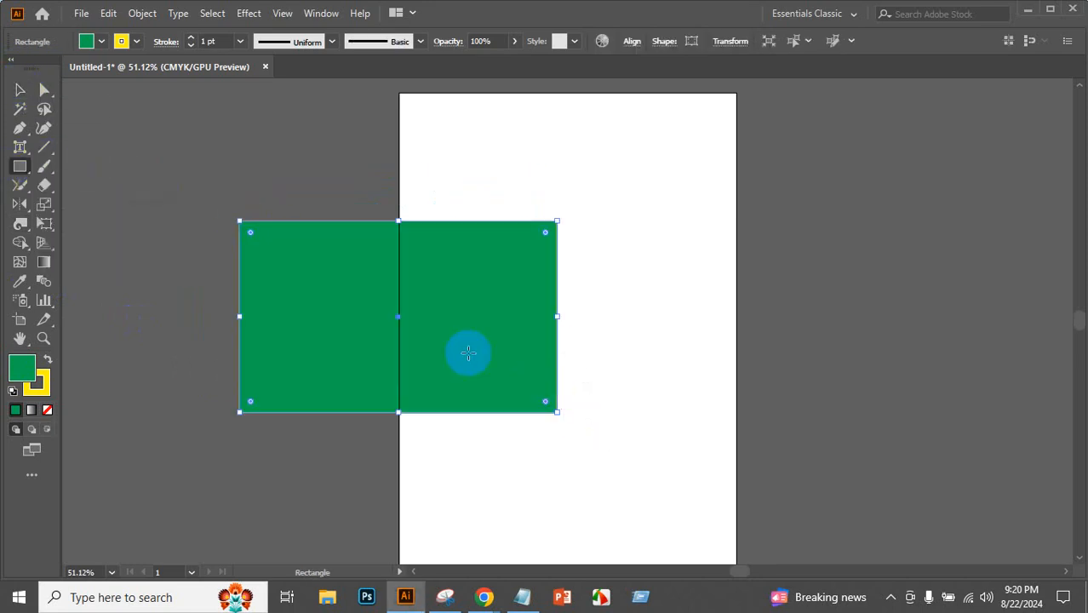
# - Pull pointed spikes and curves out of the rectangle's outline on all four sides with the Pucker tool
pyautogui.click(20, 224)
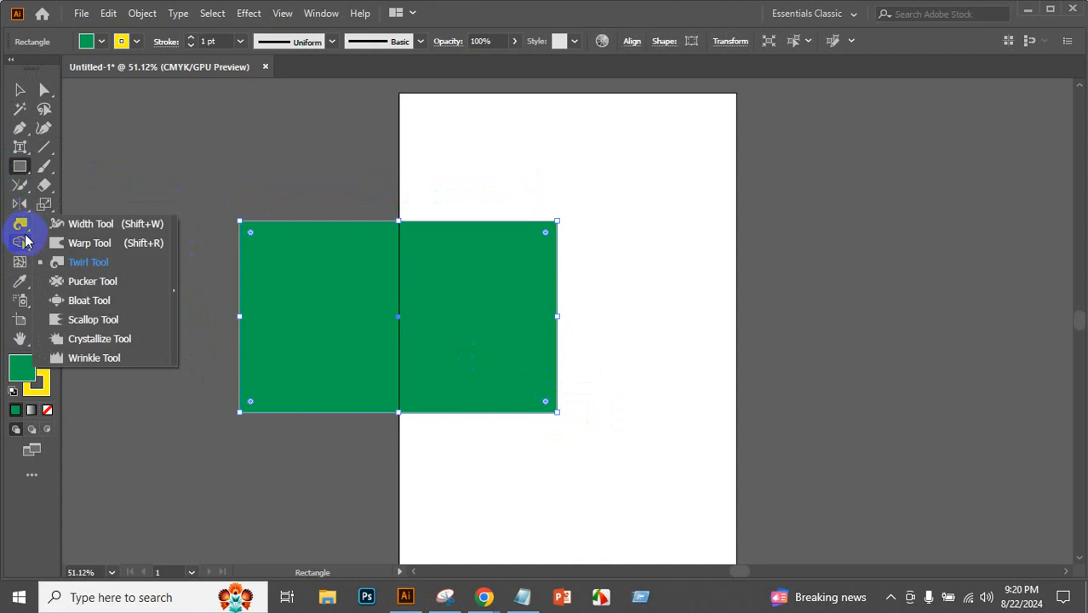
pyautogui.moveTo(24, 242); pyautogui.dragTo(99, 291)
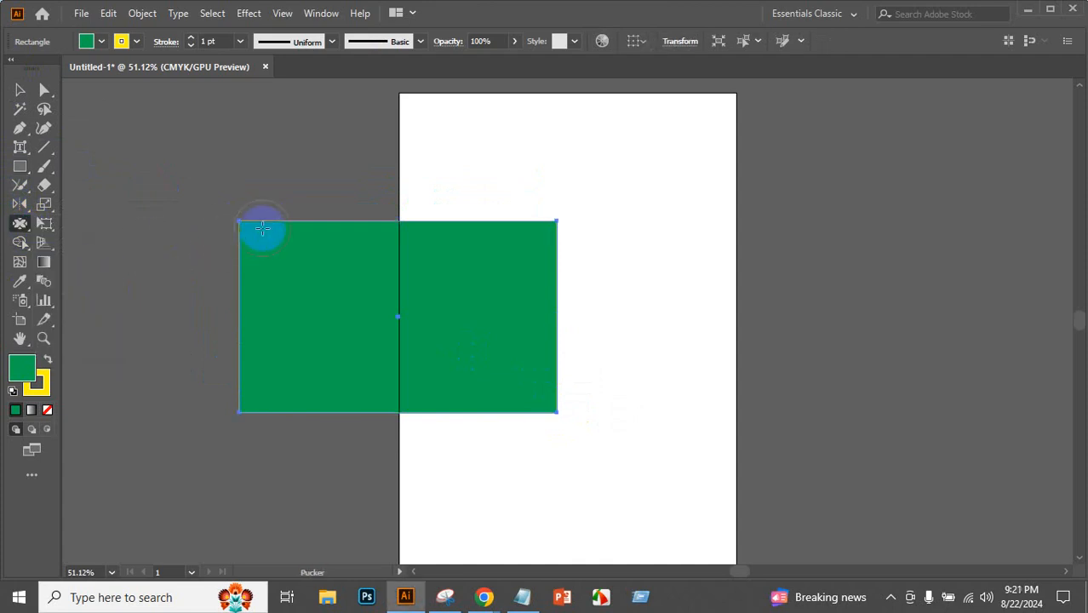
pyautogui.moveTo(263, 228)
pyautogui.mouseDown()
pyautogui.moveTo(274, 202)
pyautogui.moveTo(303, 217)
pyautogui.mouseUp()
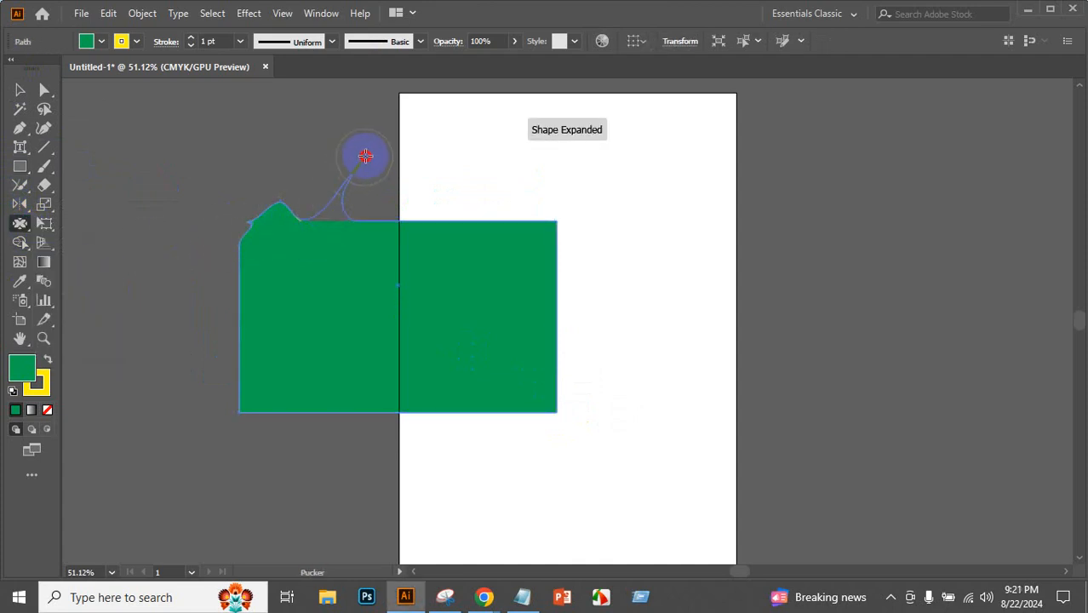
pyautogui.moveTo(365, 155); pyautogui.dragTo(411, 128)
pyautogui.moveTo(357, 243); pyautogui.dragTo(430, 162)
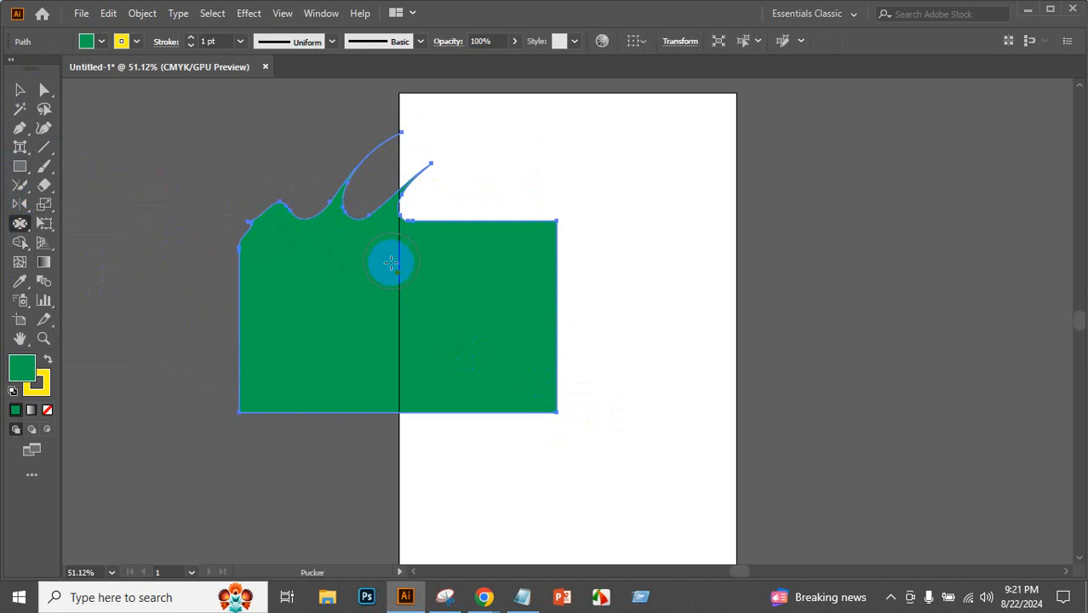
pyautogui.moveTo(391, 264); pyautogui.dragTo(488, 177)
pyautogui.moveTo(504, 214)
pyautogui.mouseDown()
pyautogui.moveTo(537, 186)
pyautogui.moveTo(490, 219)
pyautogui.moveTo(511, 184)
pyautogui.mouseUp()
pyautogui.moveTo(513, 304); pyautogui.dragTo(597, 243)
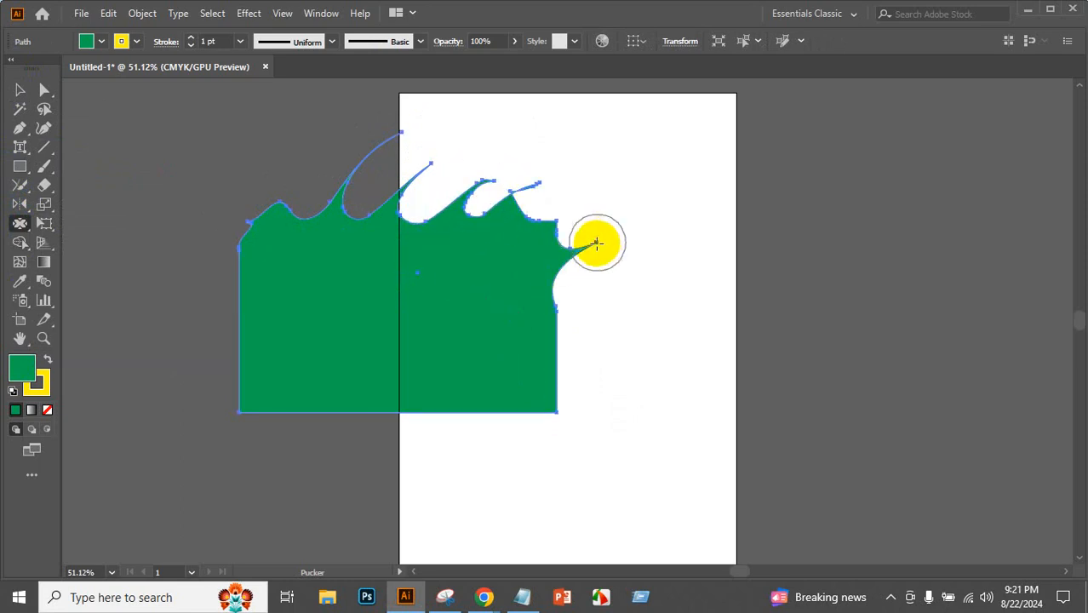
pyautogui.moveTo(502, 348); pyautogui.dragTo(585, 333)
pyautogui.moveTo(529, 367)
pyautogui.mouseDown()
pyautogui.moveTo(577, 376)
pyautogui.moveTo(541, 392)
pyautogui.moveTo(506, 443)
pyautogui.moveTo(401, 404)
pyautogui.moveTo(281, 414)
pyautogui.moveTo(229, 379)
pyautogui.mouseUp()
pyautogui.moveTo(244, 319)
pyautogui.mouseDown()
pyautogui.moveTo(219, 268)
pyautogui.moveTo(154, 247)
pyautogui.mouseUp()
# - Delete the puckered shape and draw a new green rectangle lying mostly outside the artboard's left edge
pyautogui.click(20, 90)
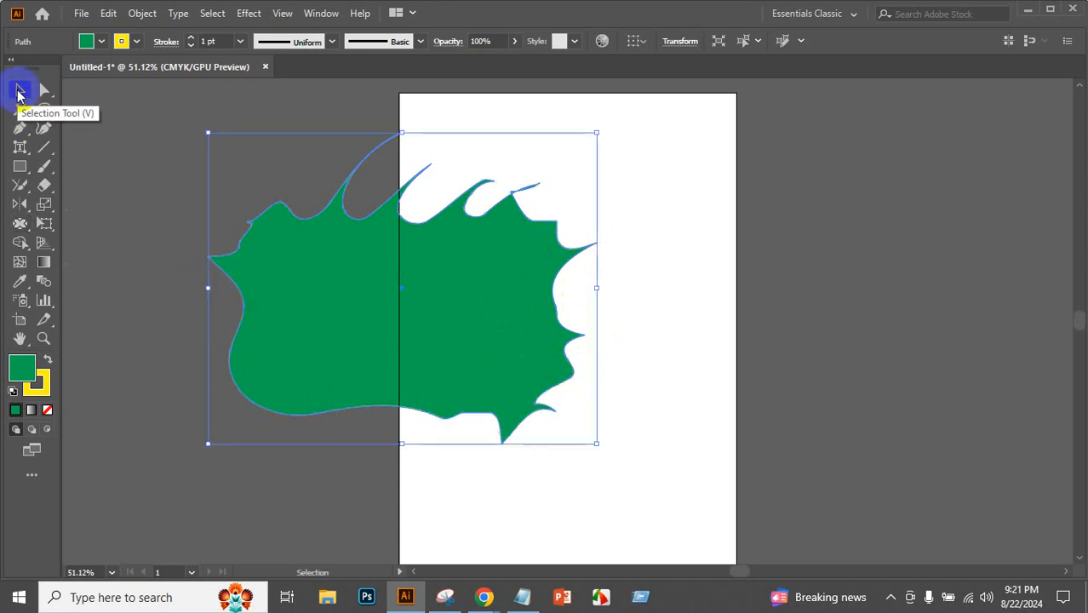
pyautogui.press('Delete')
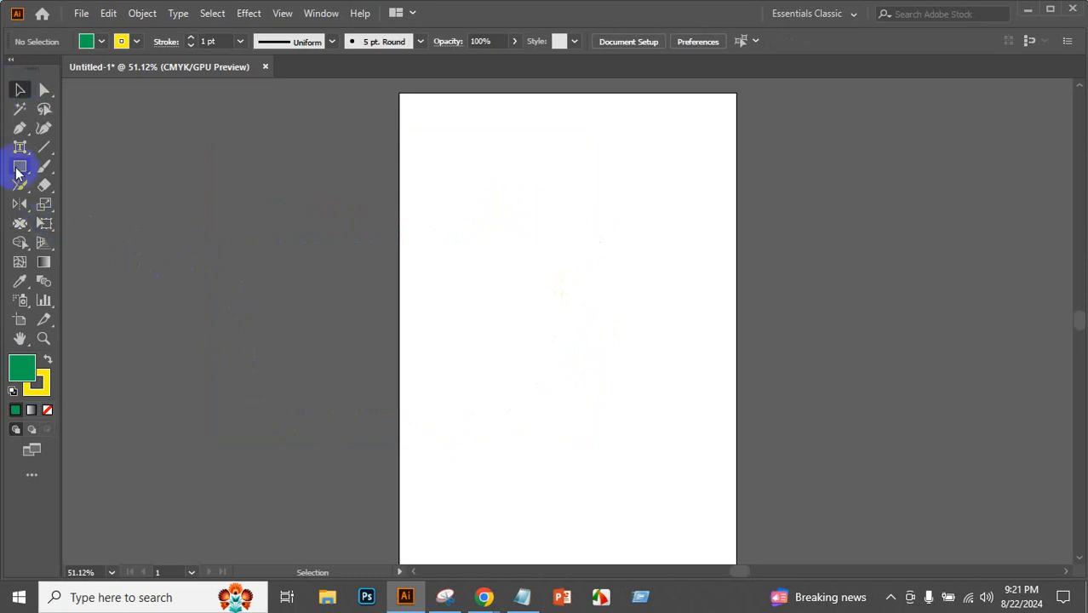
pyautogui.moveTo(17, 170); pyautogui.dragTo(93, 165)
pyautogui.moveTo(171, 184); pyautogui.dragTo(464, 371)
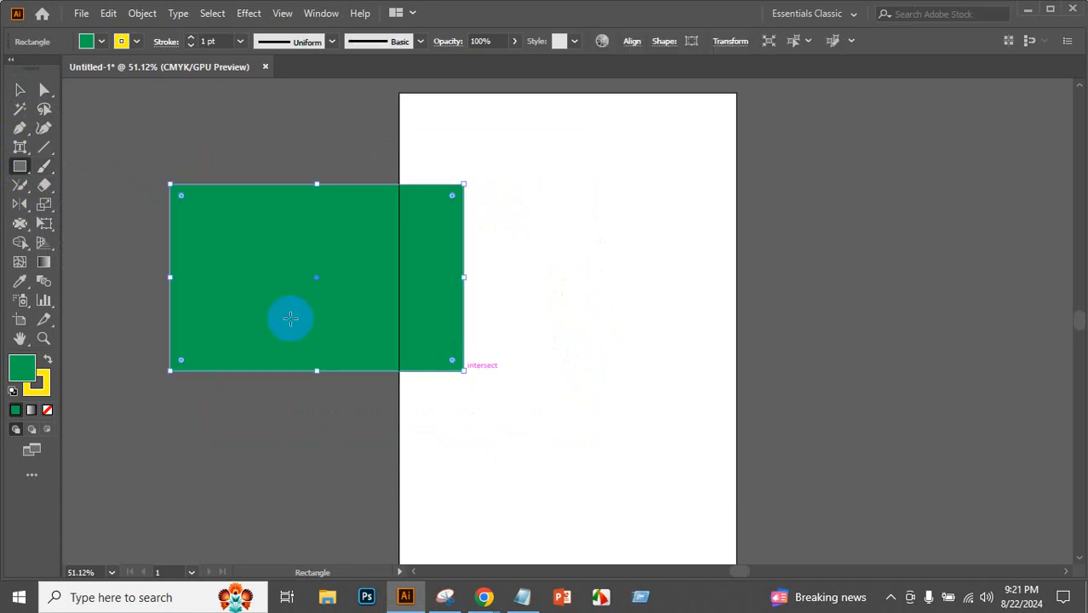
# - Form rounded notches and bulges along the rectangle's four edges with the Bloat tool
pyautogui.click(21, 226)
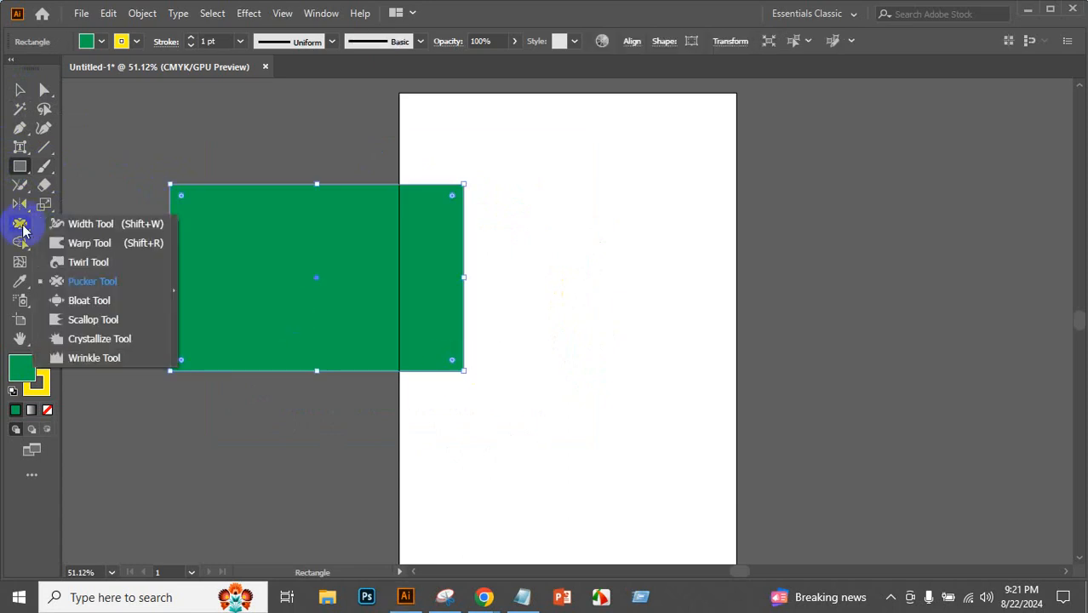
pyautogui.click(92, 300)
pyautogui.moveTo(166, 257); pyautogui.dragTo(176, 290)
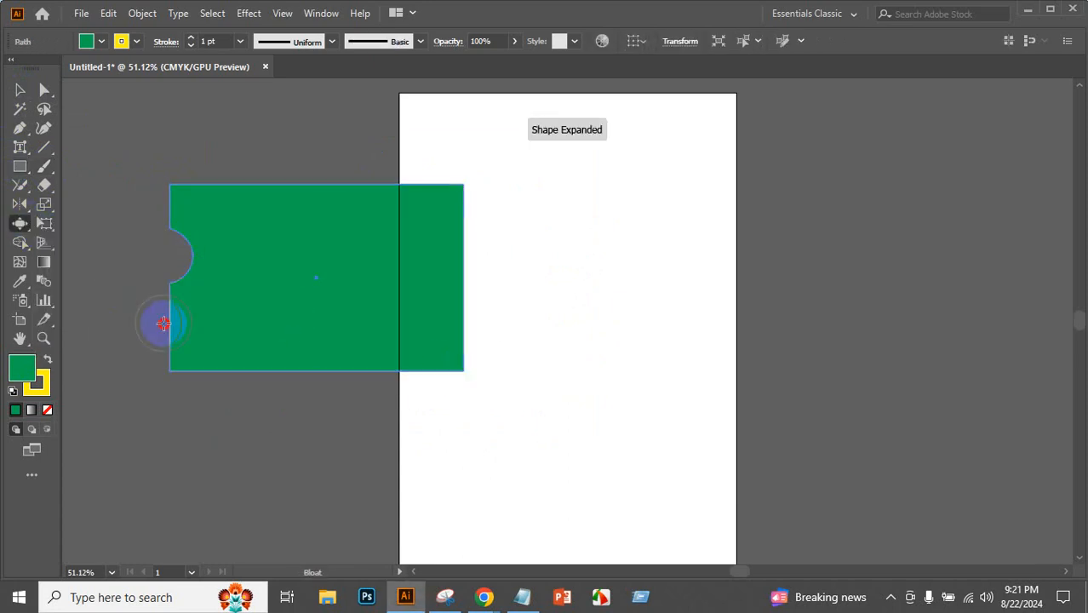
pyautogui.click(178, 328)
pyautogui.click(251, 380)
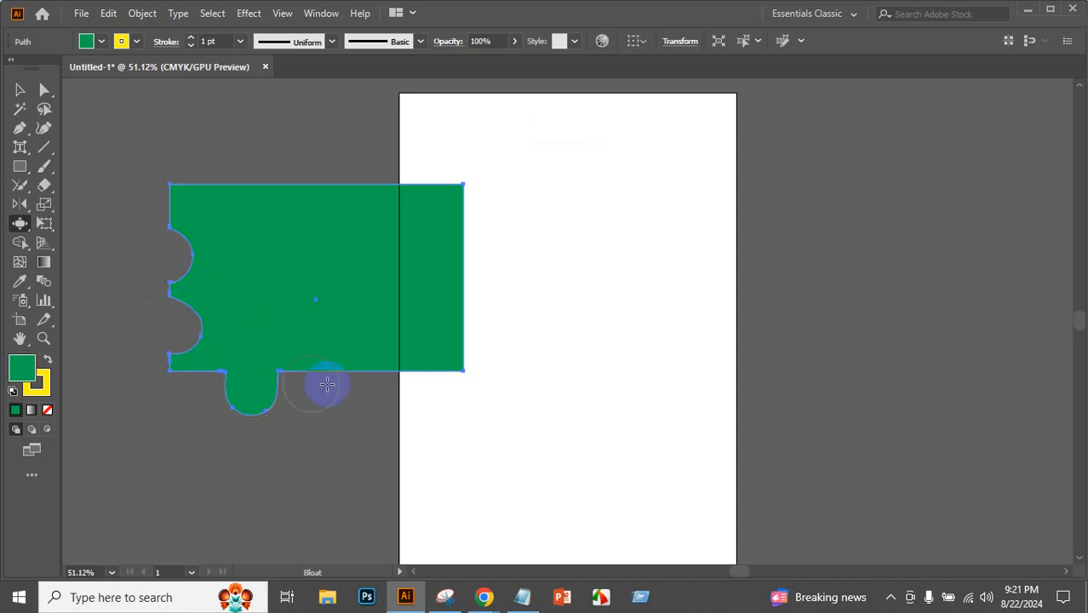
pyautogui.click(348, 366)
pyautogui.click(473, 329)
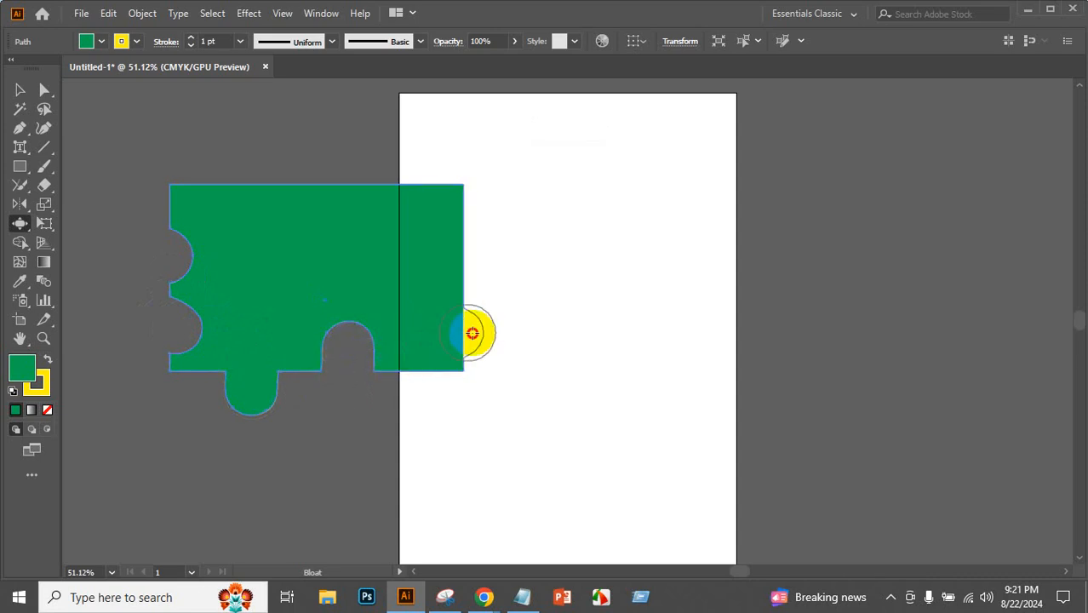
pyautogui.click(479, 253)
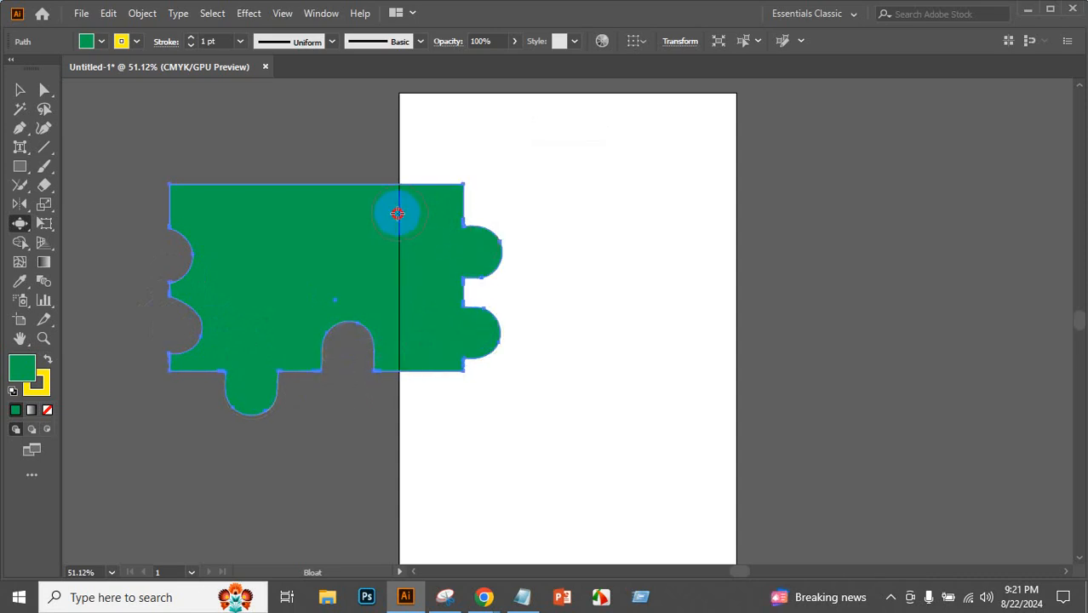
pyautogui.click(390, 182)
pyautogui.click(250, 207)
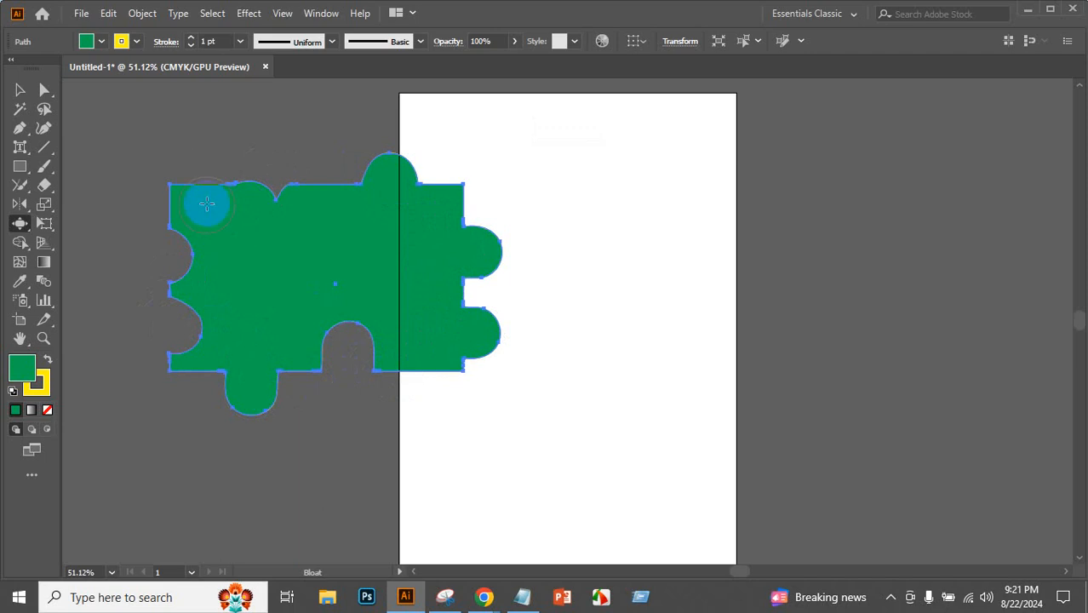
pyautogui.click(203, 164)
# - Delete the bloated shape and draw a smaller green rectangle that slightly overlaps the artboard's left edge
pyautogui.click(25, 95)
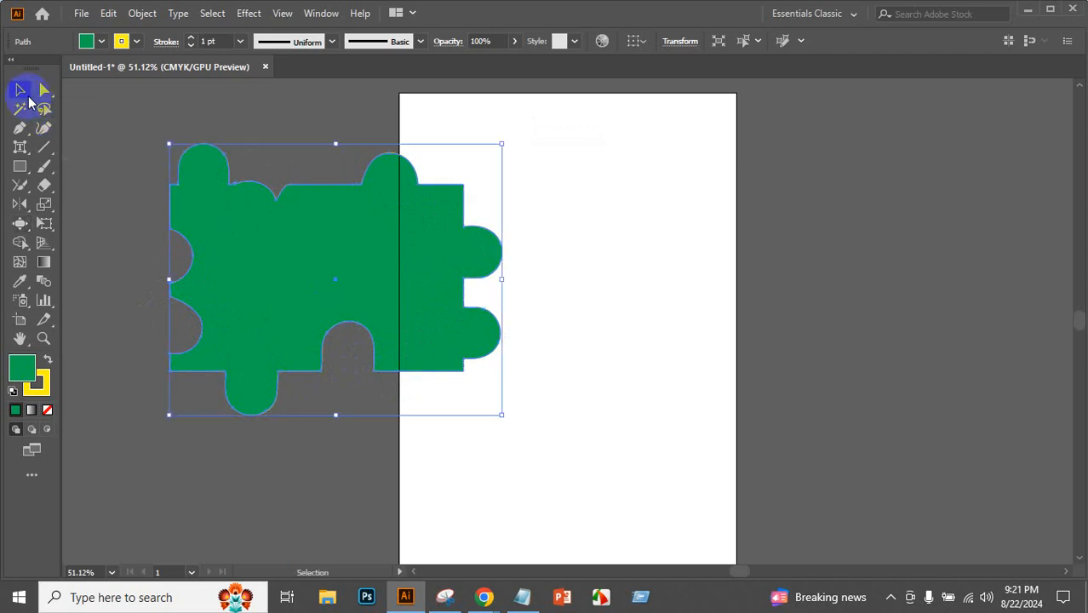
pyautogui.press('Delete')
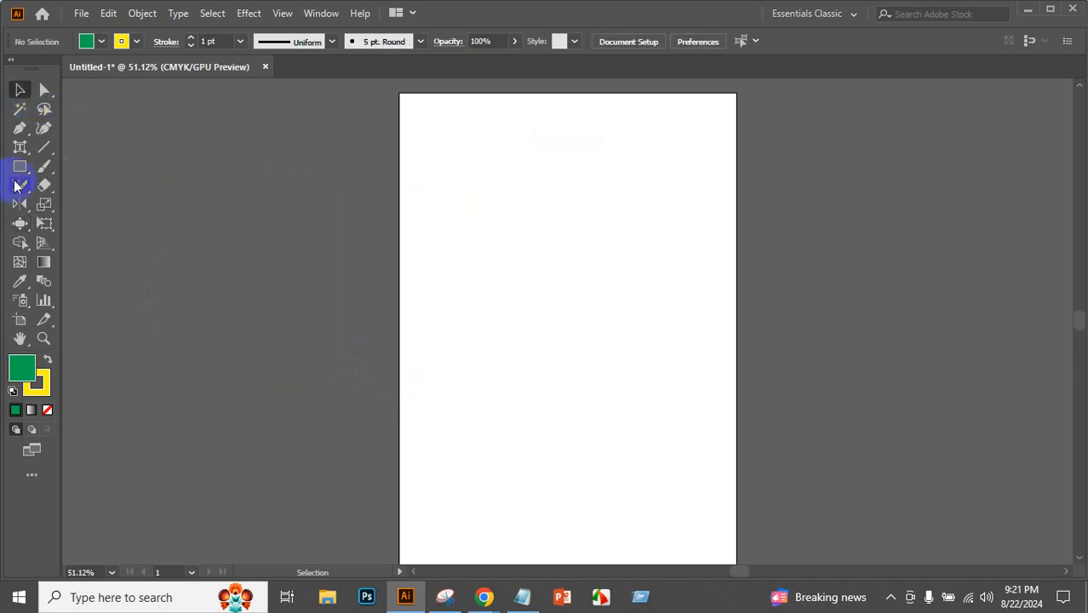
pyautogui.moveTo(20, 166); pyautogui.dragTo(78, 165)
pyautogui.moveTo(176, 216); pyautogui.dragTo(414, 384)
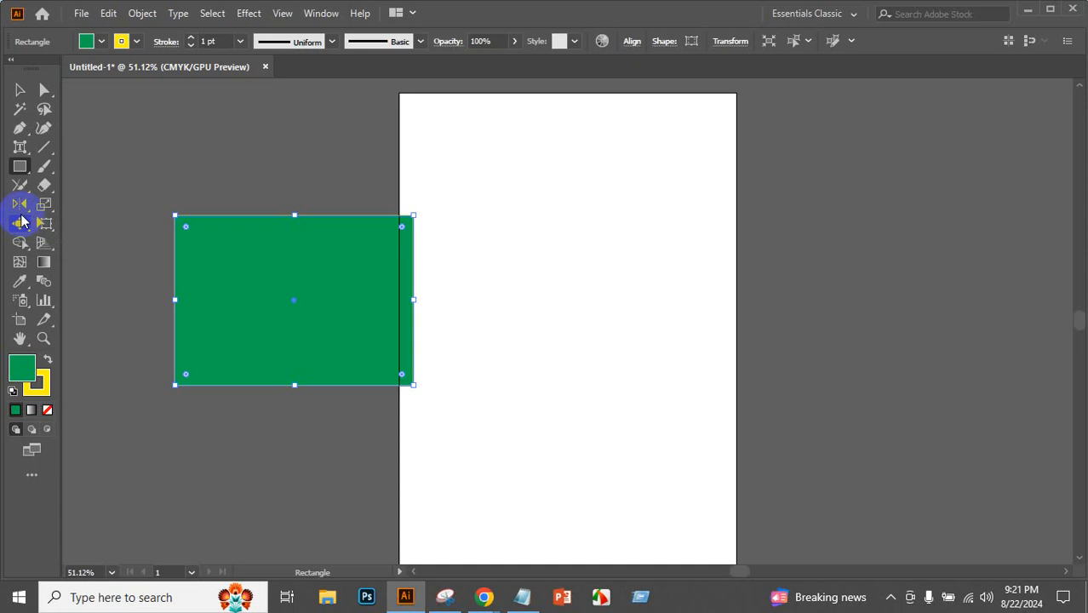
# - Distort the rectangle's outline all around with the Scallop tool, and move the shape up and further onto the artboard
pyautogui.moveTo(22, 221)
pyautogui.mouseDown()
pyautogui.moveTo(107, 261)
pyautogui.moveTo(104, 322)
pyautogui.mouseUp()
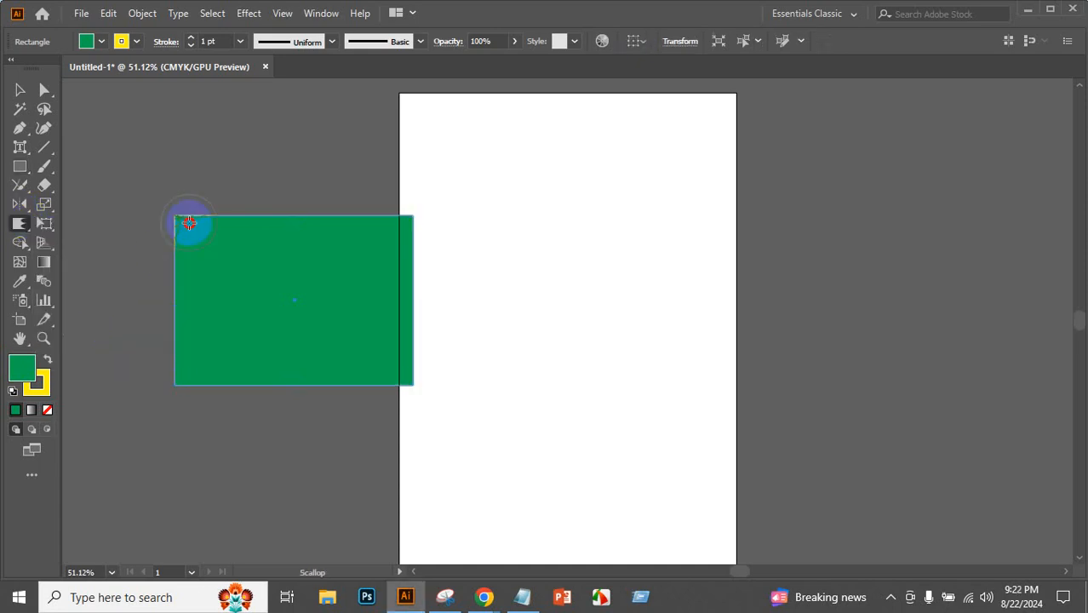
pyautogui.moveTo(193, 210)
pyautogui.mouseDown()
pyautogui.moveTo(418, 230)
pyautogui.moveTo(404, 296)
pyautogui.moveTo(360, 358)
pyautogui.moveTo(420, 349)
pyautogui.moveTo(361, 378)
pyautogui.moveTo(151, 362)
pyautogui.moveTo(216, 293)
pyautogui.moveTo(163, 294)
pyautogui.moveTo(195, 260)
pyautogui.moveTo(77, 199)
pyautogui.mouseUp()
pyautogui.click(27, 98)
pyautogui.click(284, 146)
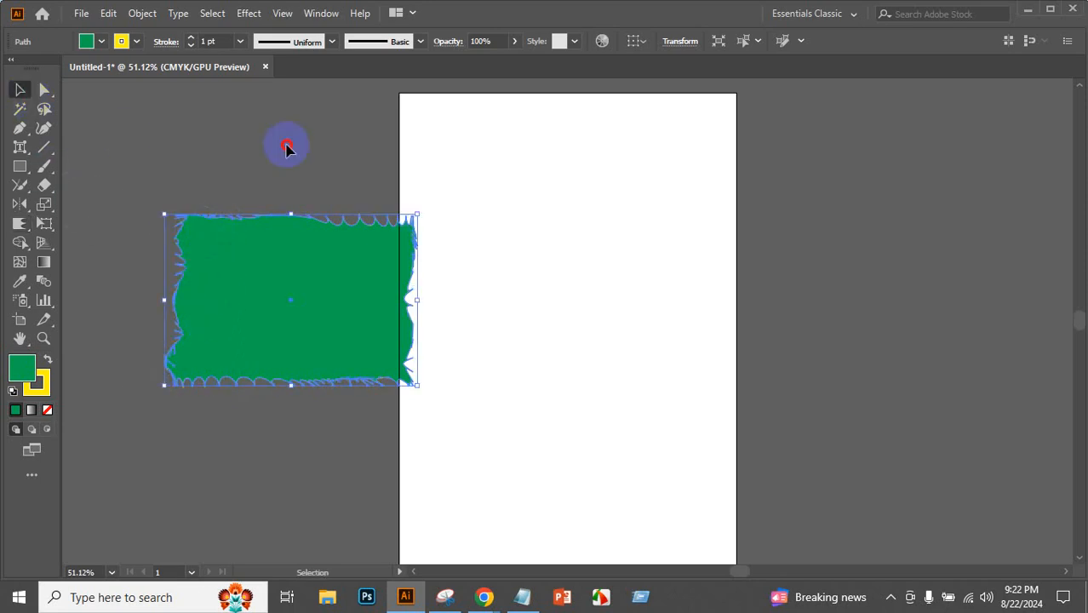
pyautogui.moveTo(313, 299); pyautogui.dragTo(457, 253)
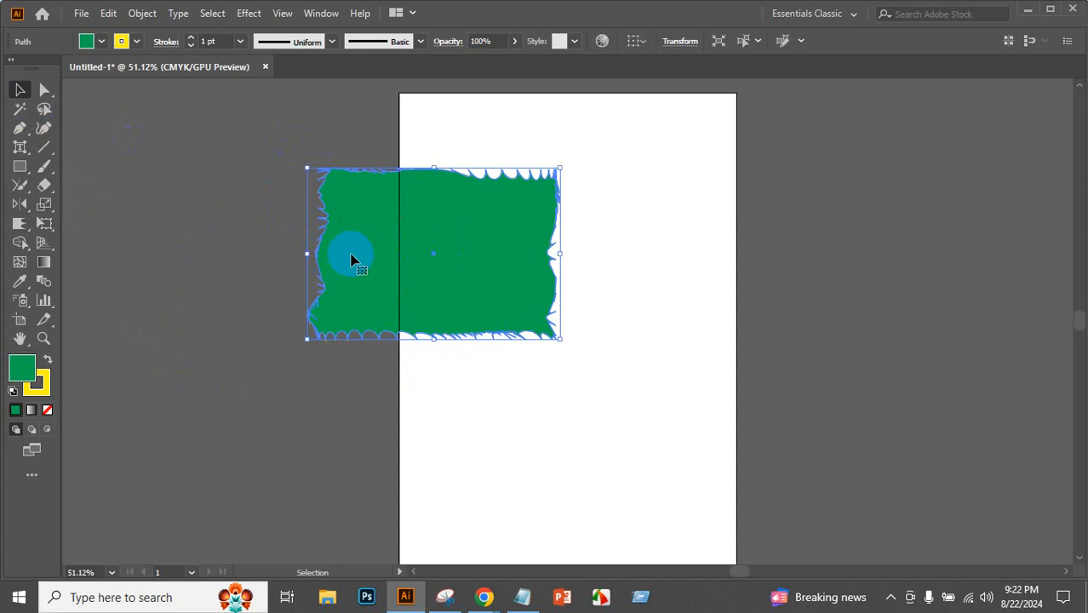
# - Delete the scalloped shape and draw a flatter green rectangle slightly overlapping the artboard's left edge
pyautogui.press('Delete')
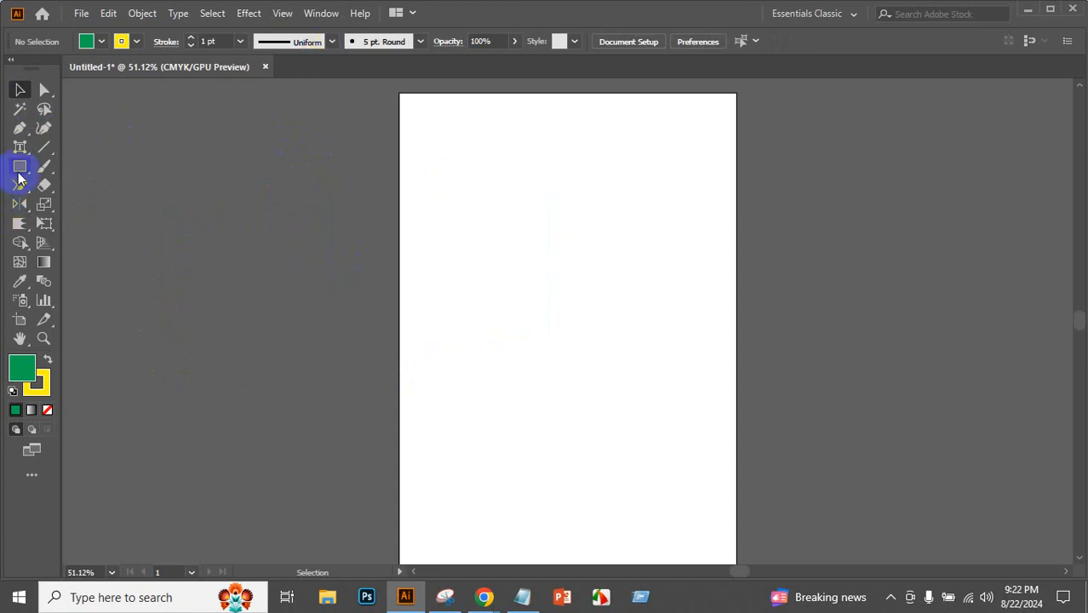
pyautogui.moveTo(21, 175); pyautogui.dragTo(48, 166)
pyautogui.moveTo(182, 164); pyautogui.dragTo(418, 300)
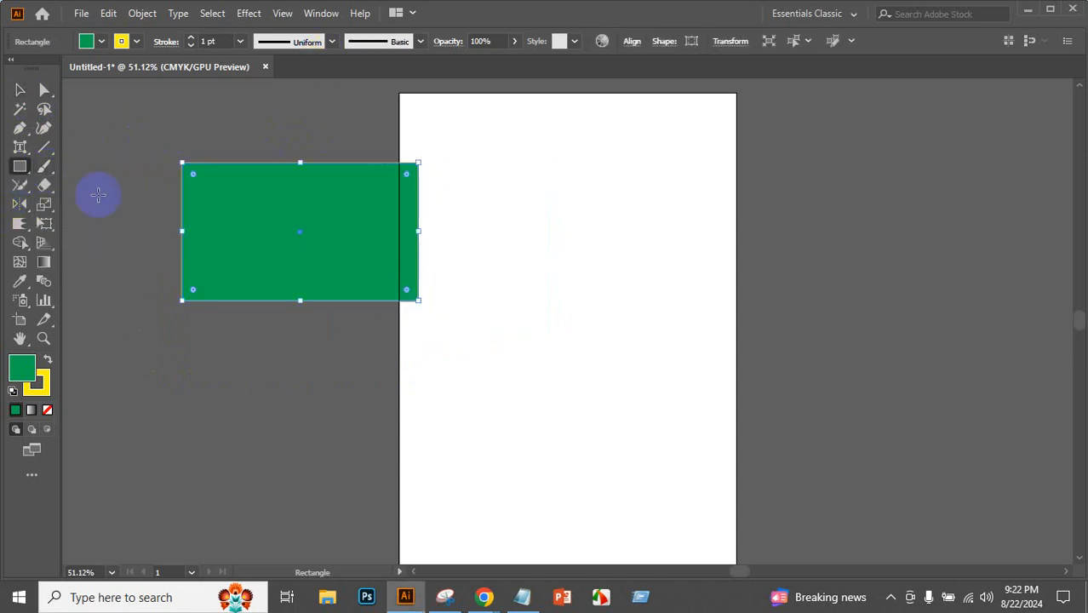
# - Pull sharp spikes out of the green rectangle's outline on all four sides with the Crystallize tool
pyautogui.moveTo(18, 223); pyautogui.dragTo(117, 340)
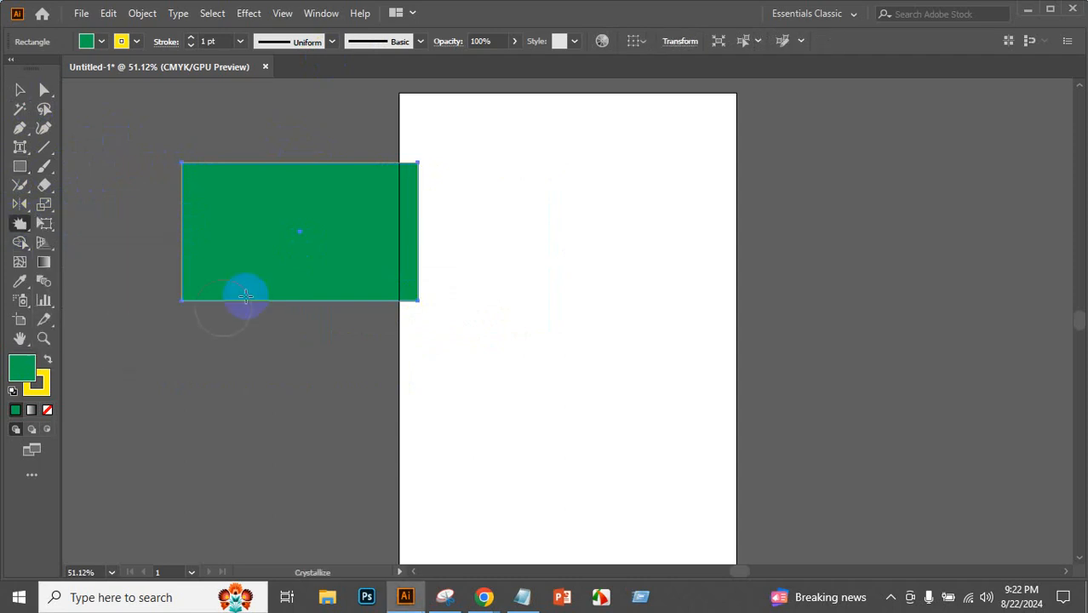
pyautogui.click(375, 151)
pyautogui.click(311, 127)
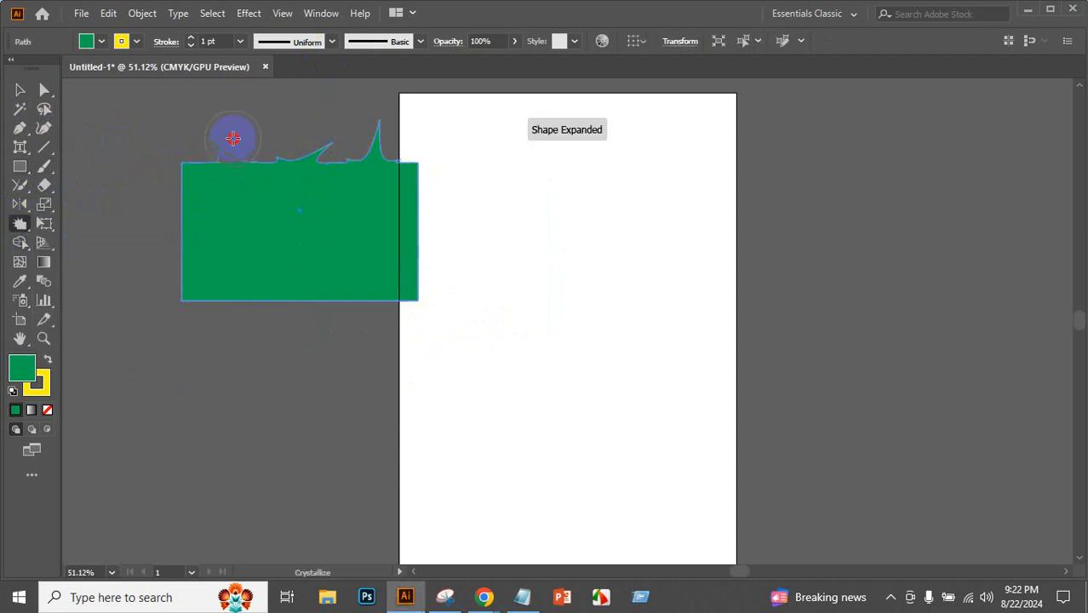
pyautogui.click(234, 138)
pyautogui.moveTo(170, 209)
pyautogui.mouseDown()
pyautogui.moveTo(209, 277)
pyautogui.moveTo(267, 288)
pyautogui.mouseUp()
pyautogui.moveTo(302, 327)
pyautogui.mouseDown()
pyautogui.moveTo(382, 279)
pyautogui.moveTo(440, 289)
pyautogui.moveTo(414, 236)
pyautogui.moveTo(433, 174)
pyautogui.mouseUp()
# - Draw a second, larger green rectangle that overlaps the artboard's right edge, beside the crystallized shape
pyautogui.moveTo(20, 223); pyautogui.dragTo(100, 352)
pyautogui.click(18, 90)
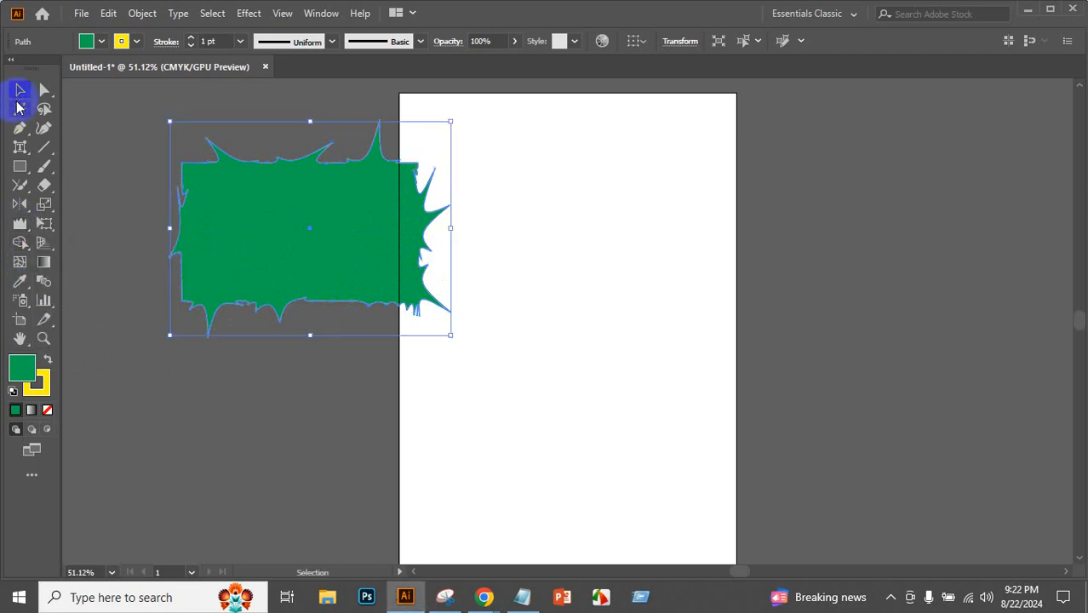
pyautogui.click(20, 166)
pyautogui.moveTo(552, 206); pyautogui.dragTo(843, 376)
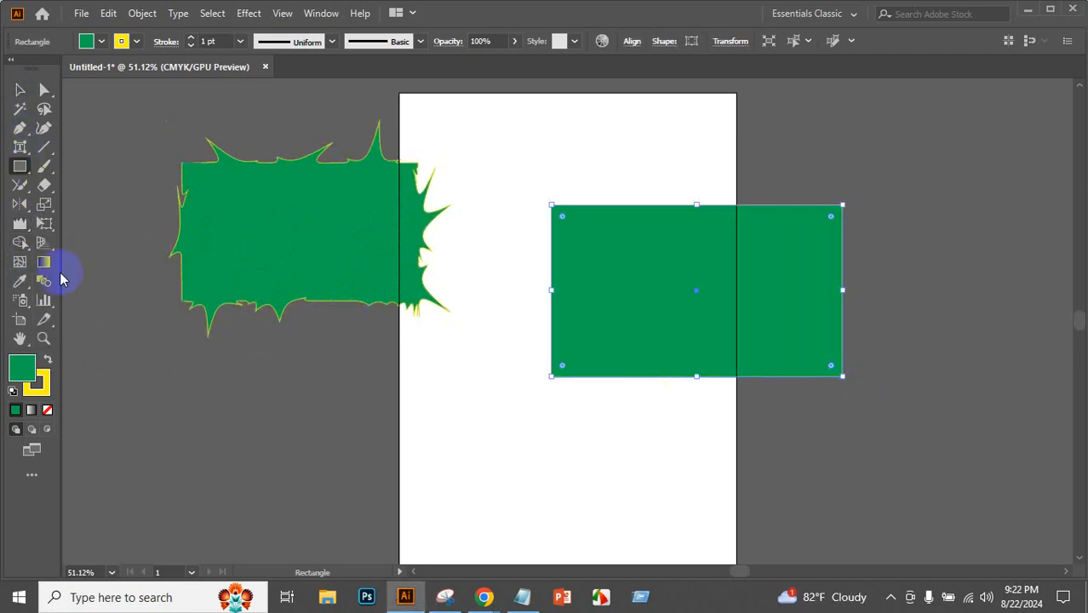
# - Roughen all four edges of the new rectangle with the Wrinkle tool
pyautogui.moveTo(20, 224)
pyautogui.mouseDown()
pyautogui.moveTo(60, 227)
pyautogui.moveTo(85, 358)
pyautogui.mouseUp()
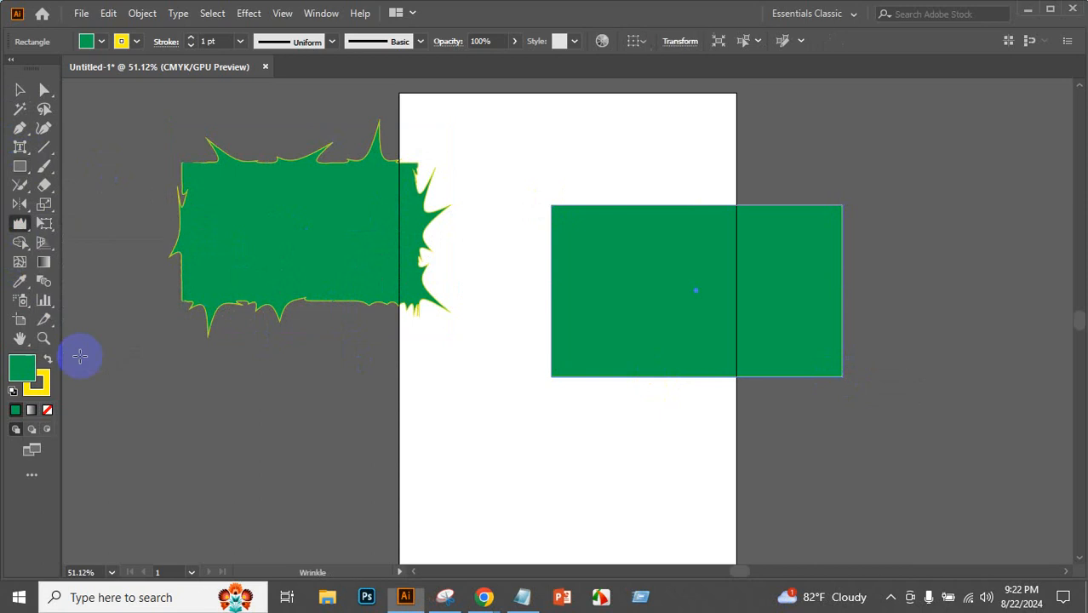
pyautogui.moveTo(587, 210)
pyautogui.mouseDown()
pyautogui.moveTo(834, 201)
pyautogui.moveTo(827, 197)
pyautogui.moveTo(854, 210)
pyautogui.mouseUp()
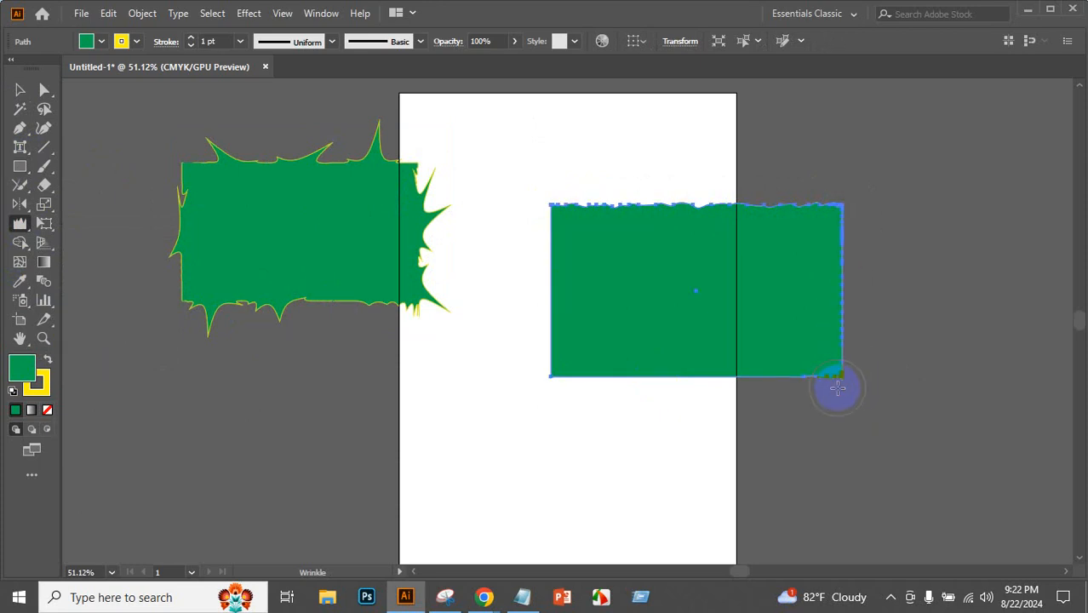
pyautogui.moveTo(820, 383)
pyautogui.mouseDown()
pyautogui.moveTo(542, 363)
pyautogui.moveTo(571, 300)
pyautogui.moveTo(560, 350)
pyautogui.moveTo(560, 326)
pyautogui.moveTo(539, 358)
pyautogui.moveTo(562, 297)
pyautogui.moveTo(558, 209)
pyautogui.mouseUp()
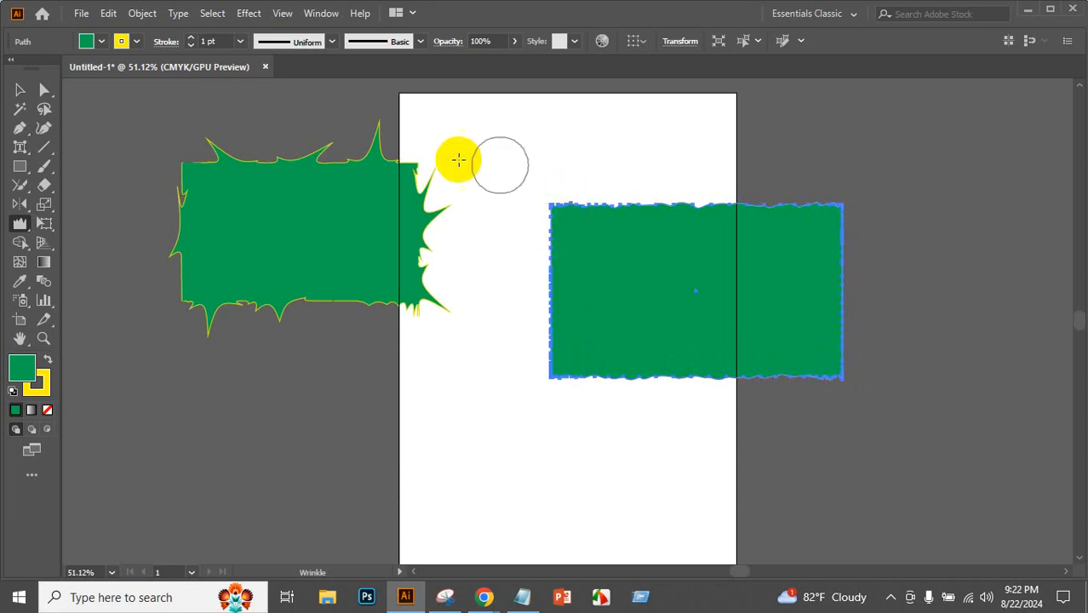
# - Move the wrinkled rectangle left, further onto the artboard, and delete it together with the crystallized shape
pyautogui.click(13, 93)
pyautogui.click(418, 102)
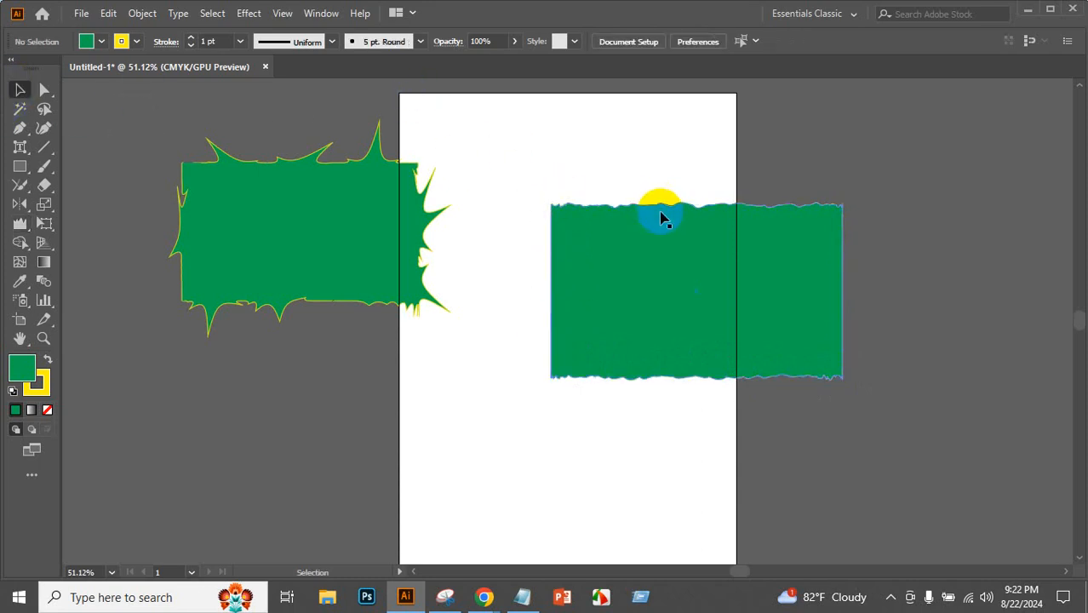
pyautogui.click(755, 286)
pyautogui.moveTo(850, 286); pyautogui.dragTo(761, 276)
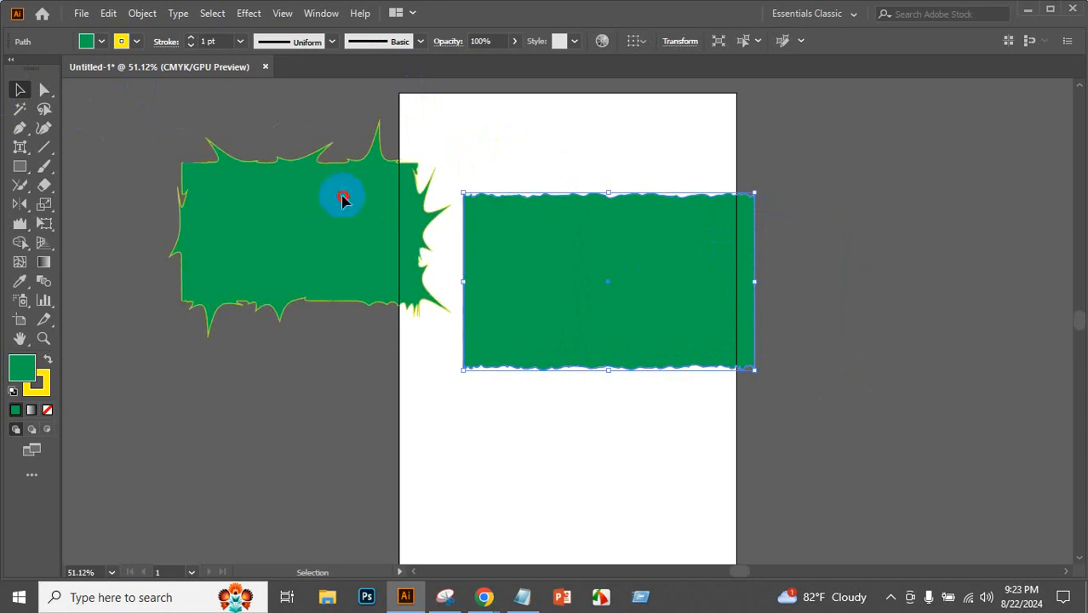
pyautogui.keyDown('shift'); pyautogui.click(342, 199); pyautogui.keyUp('shift')
pyautogui.press('Delete')
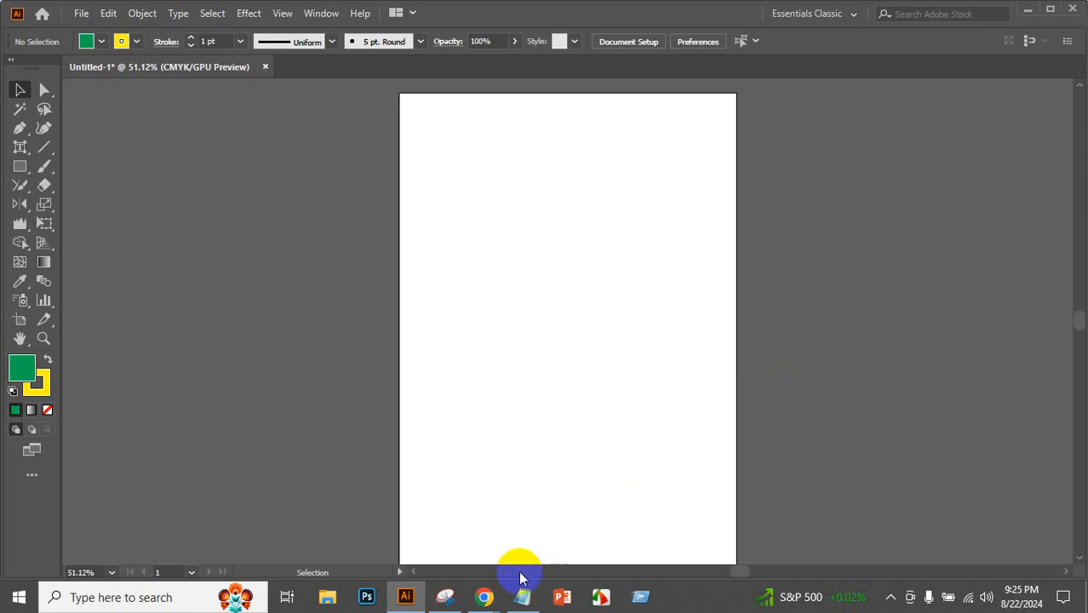
# - Switch to the Google Meet call in Chrome
pyautogui.moveTo(485, 589)
pyautogui.click(426, 534)
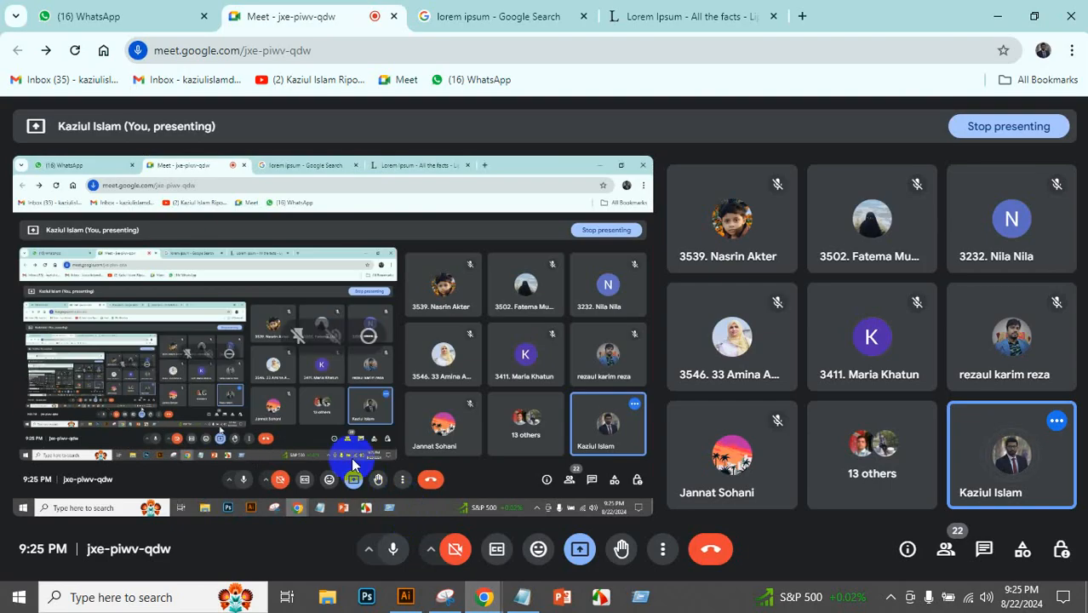